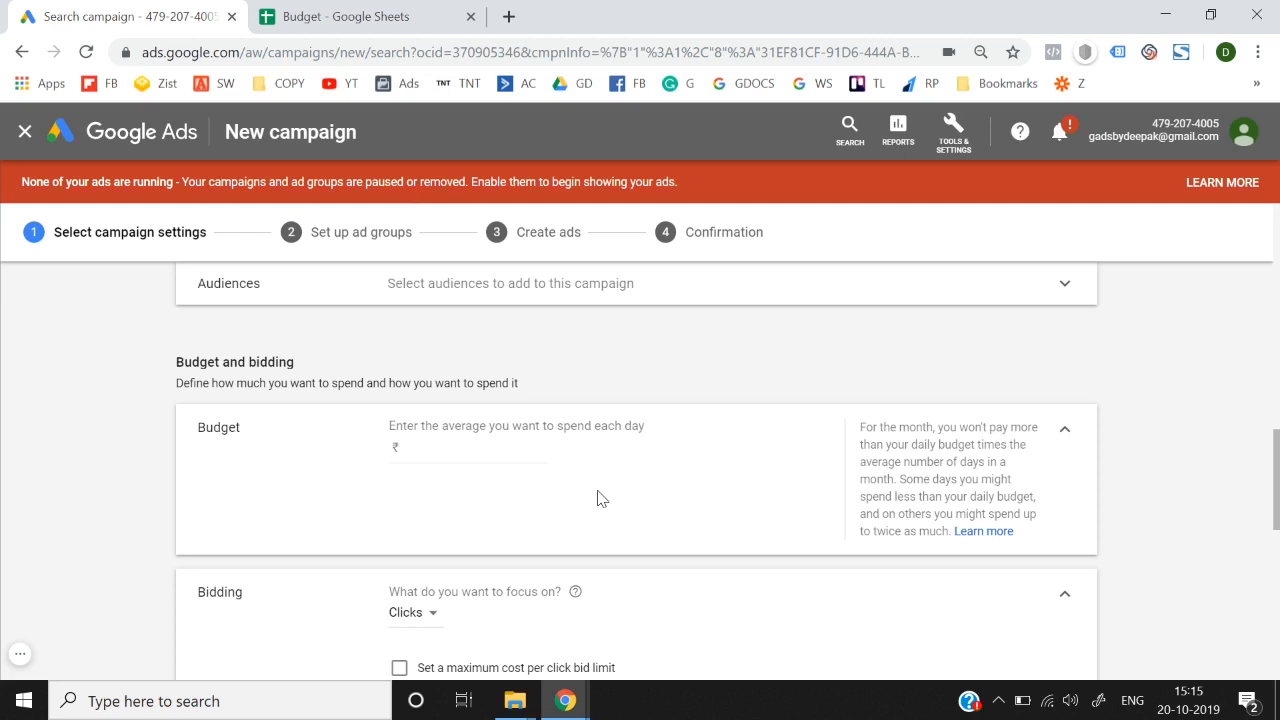
- Switch to the Budget spreadsheet and set the Daily Budget value to 1000
{"action": "left_click", "coordinate": [355, 16]}
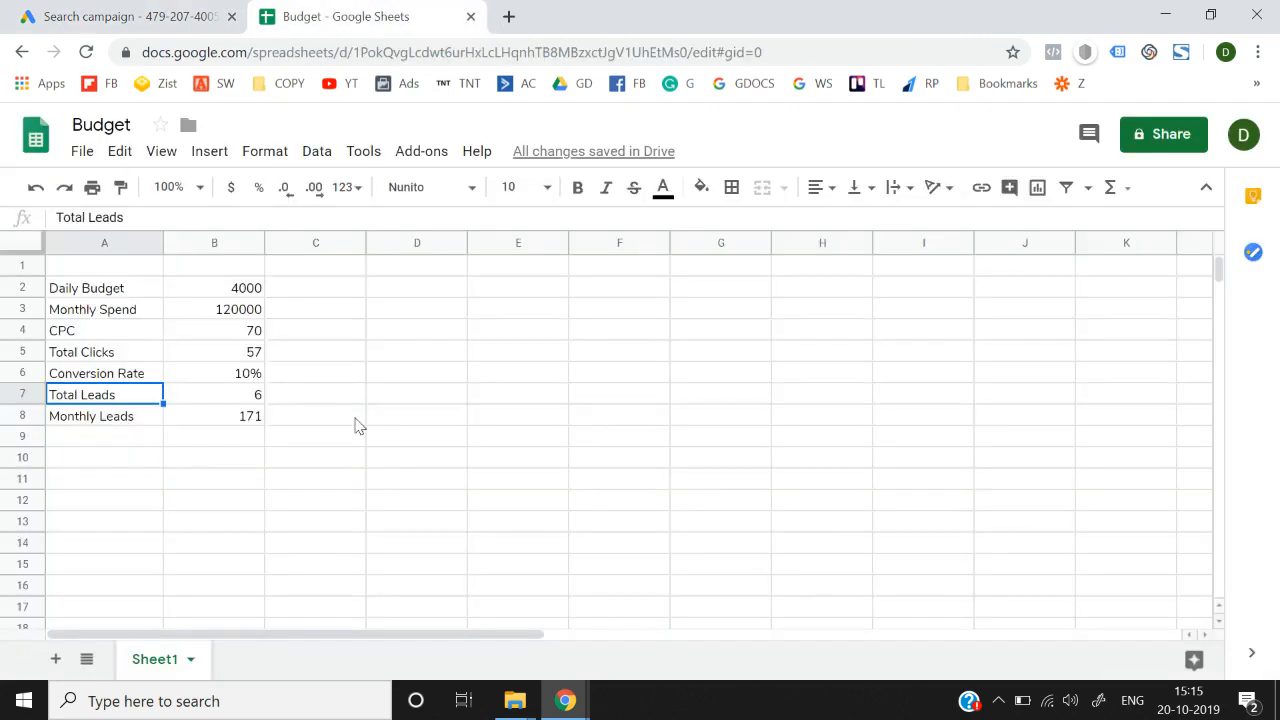
{"action": "key", "text": "Up"}
{"action": "key", "text": "Up"}
{"action": "key", "text": "Up"}
{"action": "key", "text": "Up"}
{"action": "key", "text": "Up"}
{"action": "key", "text": "shift+Right"}
{"action": "key", "text": "shift+Left"}
{"action": "key", "text": "Right"}
{"action": "type", "text": "1000"}
{"action": "key", "text": "Return"}
- Fill the Daily Budget label and value cells with magenta
{"action": "key", "text": "Down"}
{"action": "key", "text": "Up"}
{"action": "key", "text": "Up"}
{"action": "key", "text": "shift+Left"}
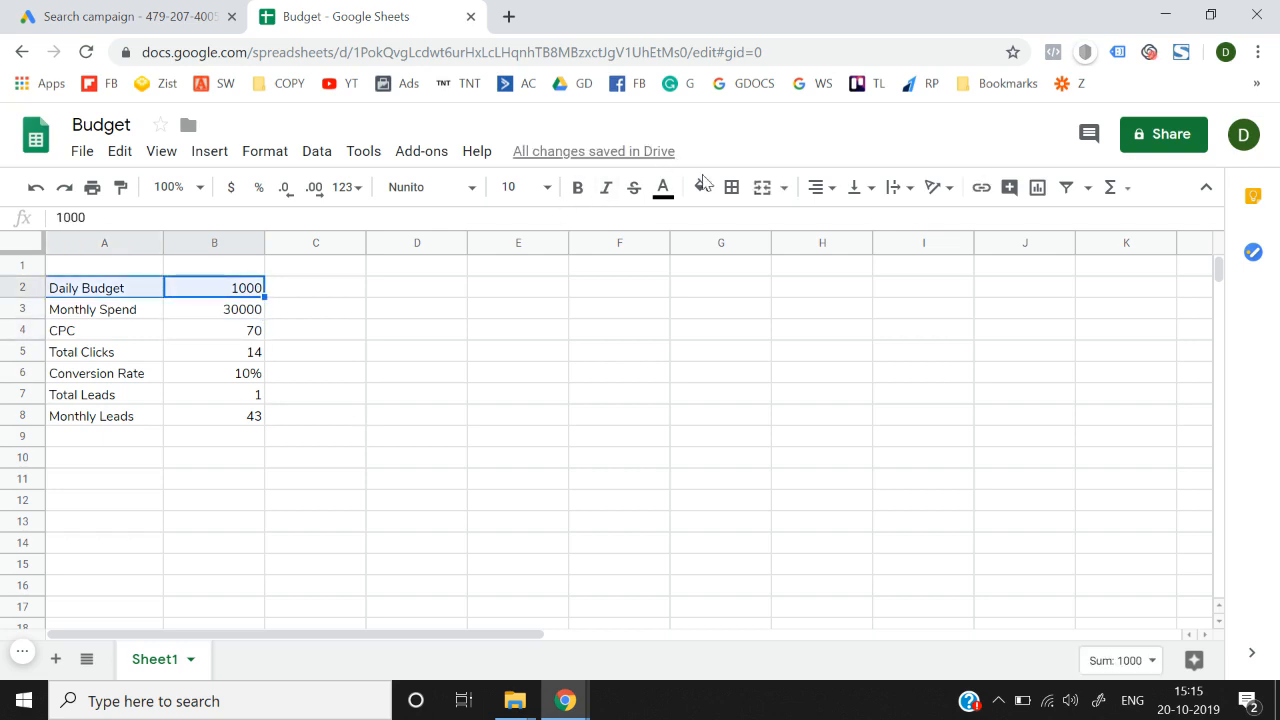
{"action": "left_click", "coordinate": [703, 187]}
{"action": "left_click", "coordinate": [909, 279]}
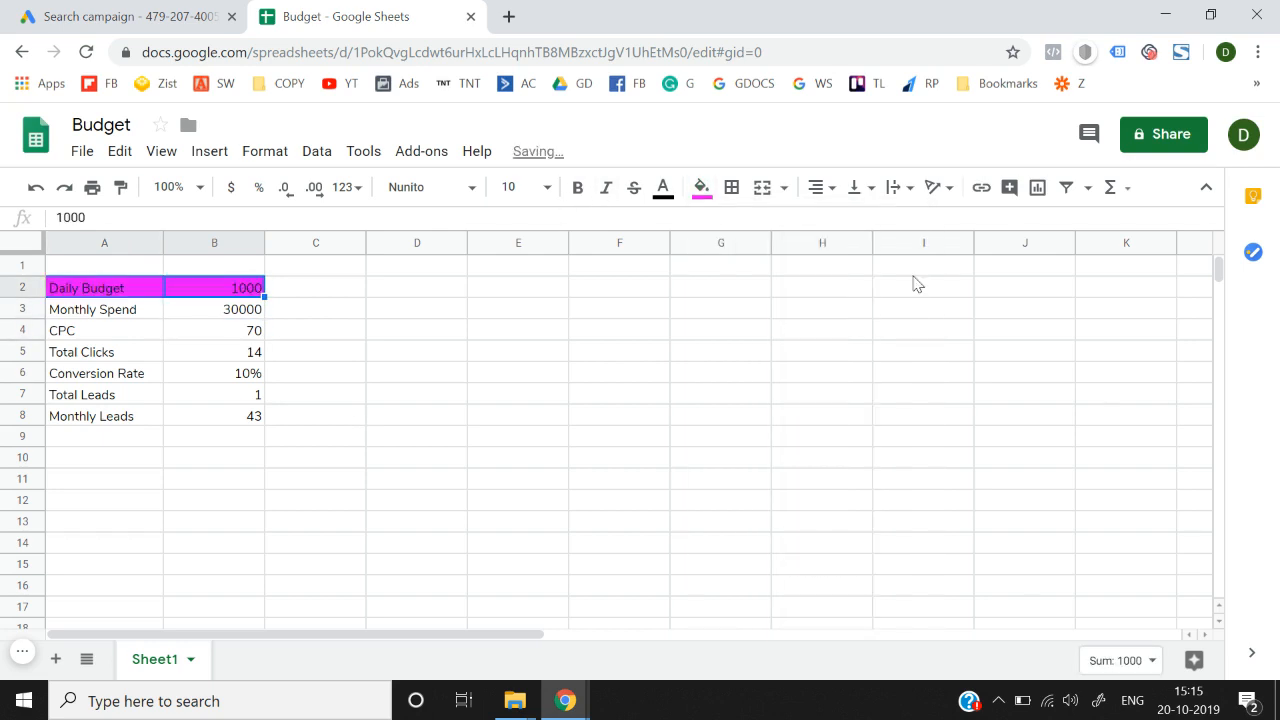
- Fill the CPC label and value cells with the same magenta as the Daily Budget row
{"action": "key", "text": "Down"}
{"action": "key", "text": "Left"}
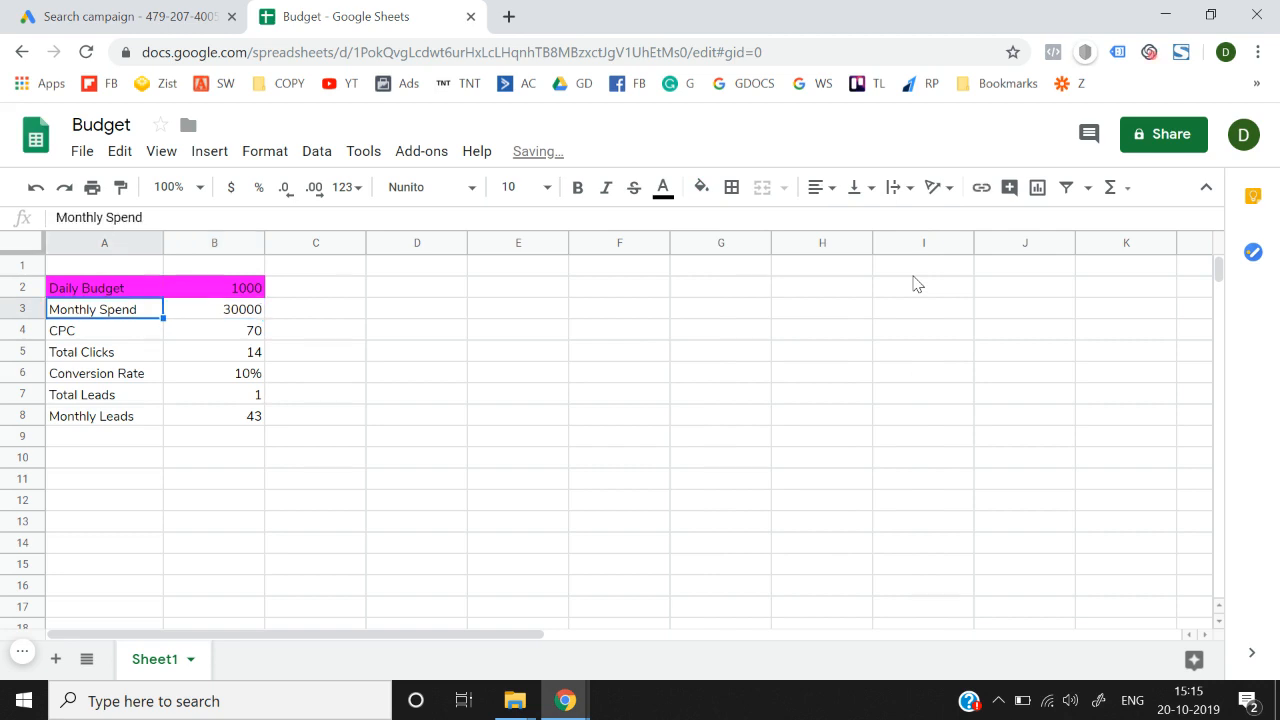
{"action": "key", "text": "shift+Right"}
{"action": "key", "text": "Right"}
{"action": "key", "text": "Left"}
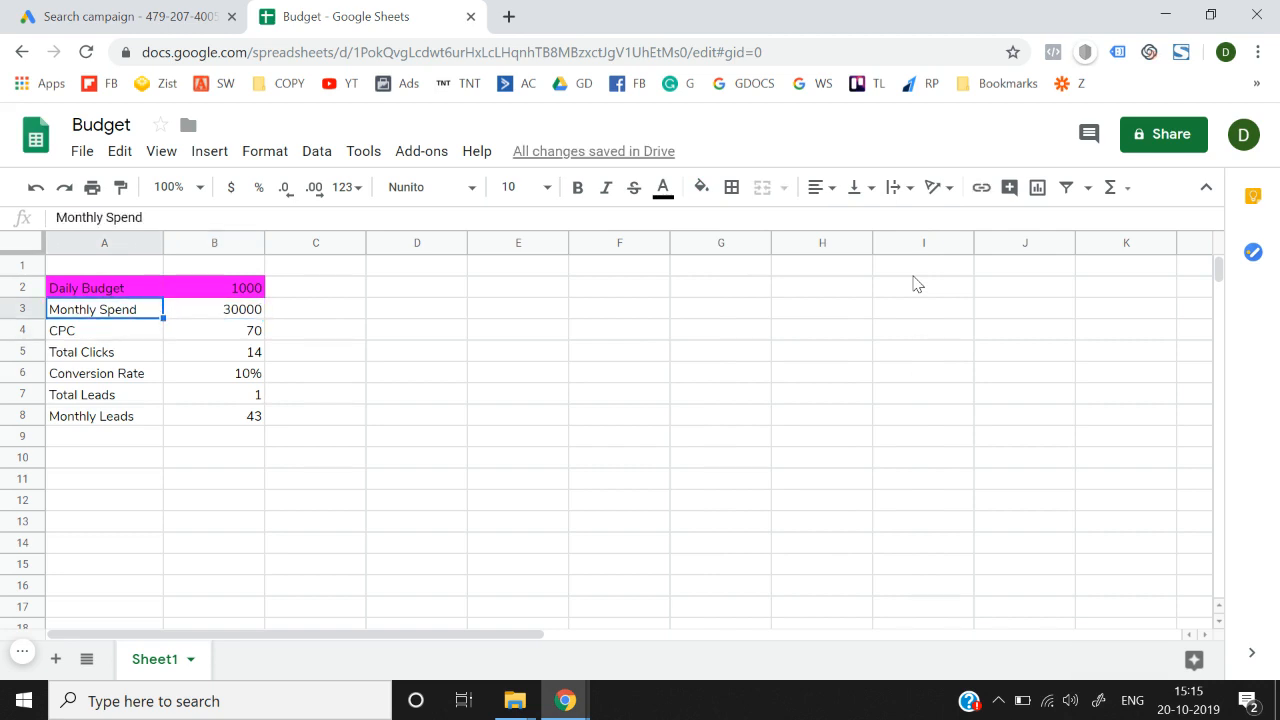
{"action": "key", "text": "shift+Right"}
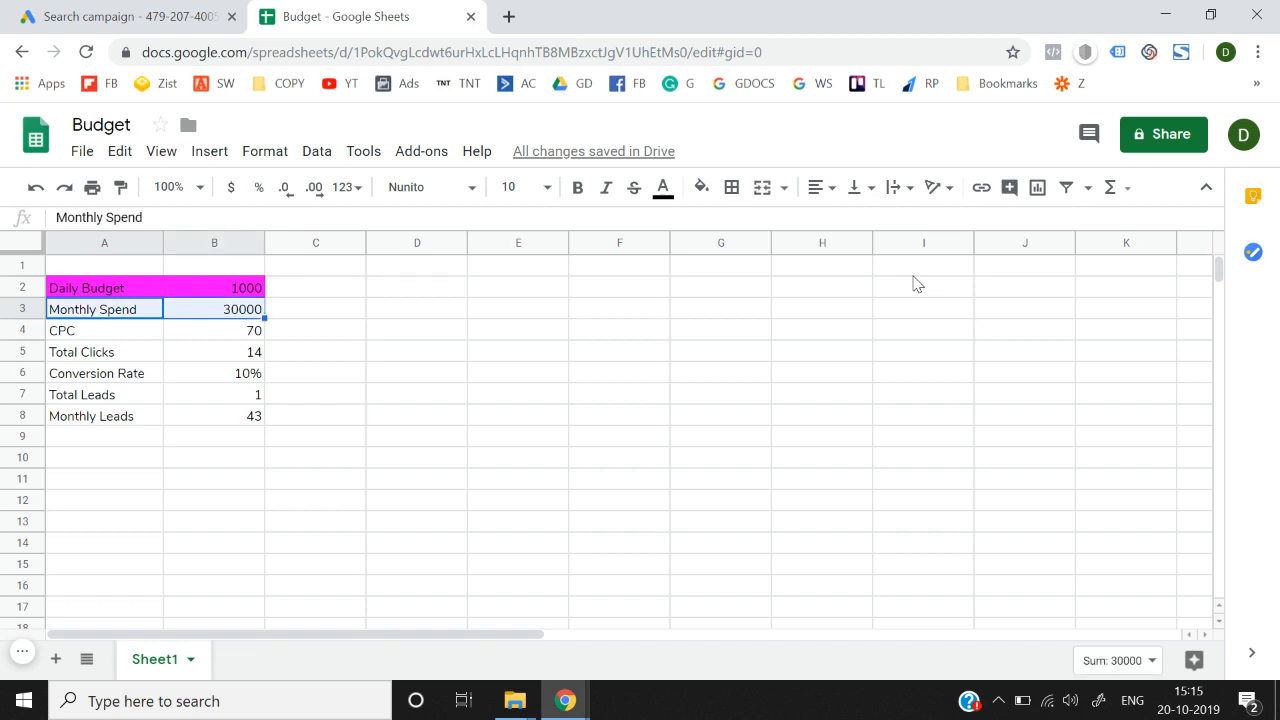
{"action": "key", "text": "Down"}
{"action": "key", "text": "shift+Right"}
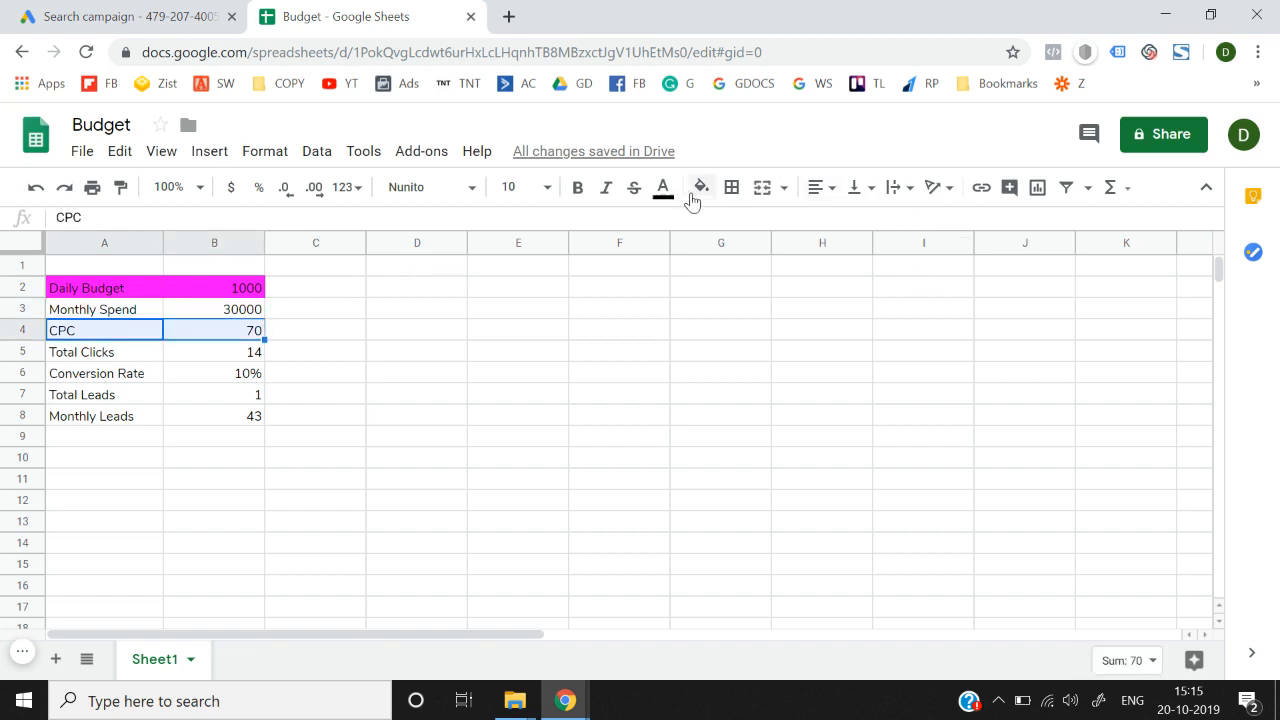
{"action": "left_click", "coordinate": [698, 190]}
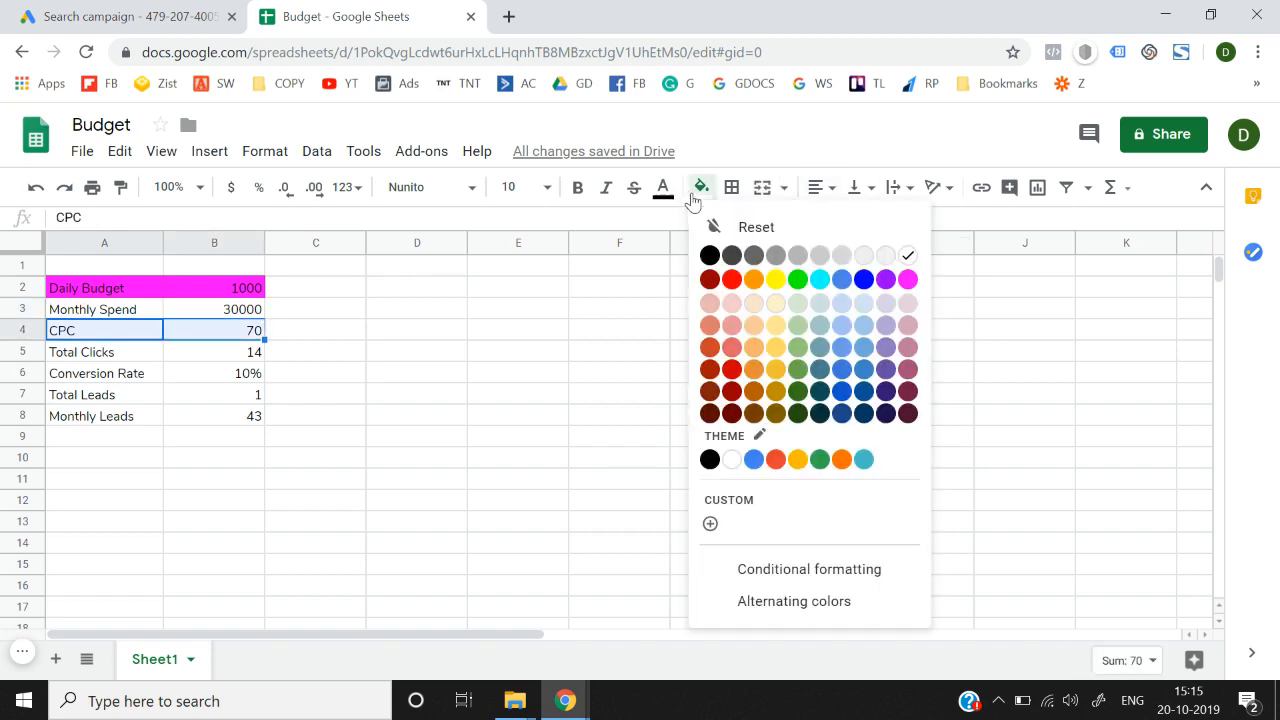
{"action": "left_click", "coordinate": [907, 280]}
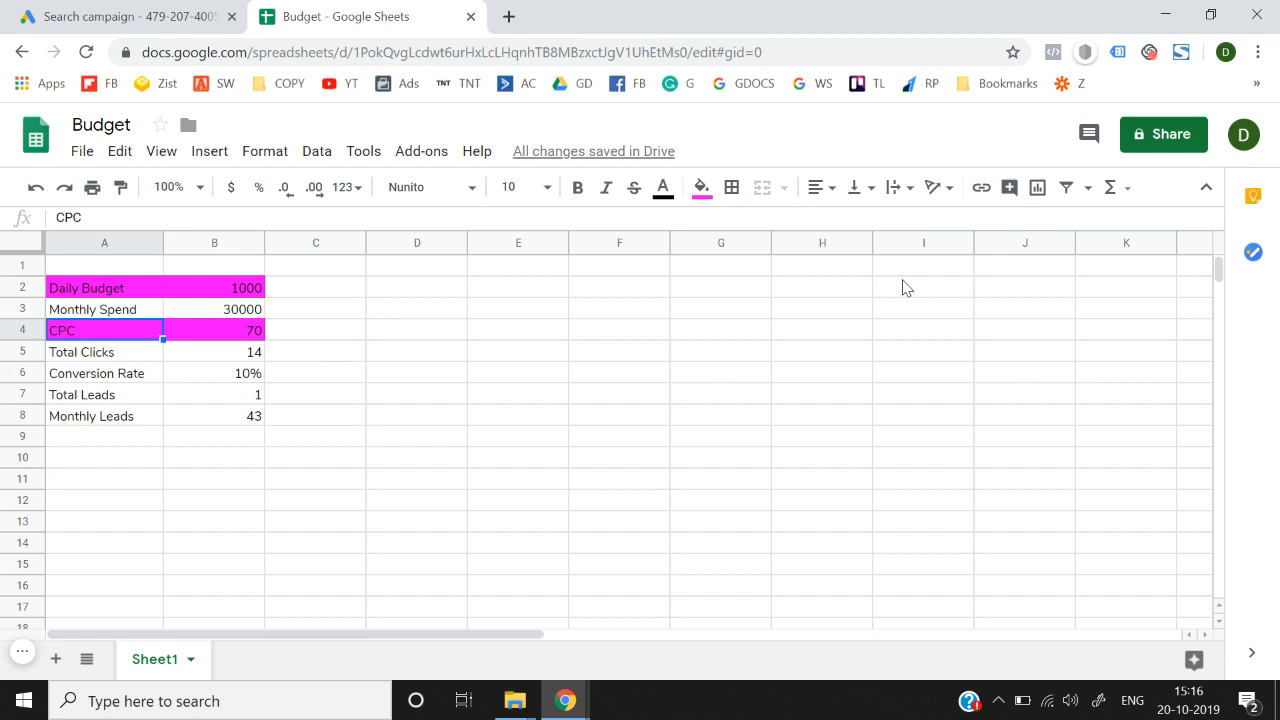
{"action": "key", "text": "Right"}
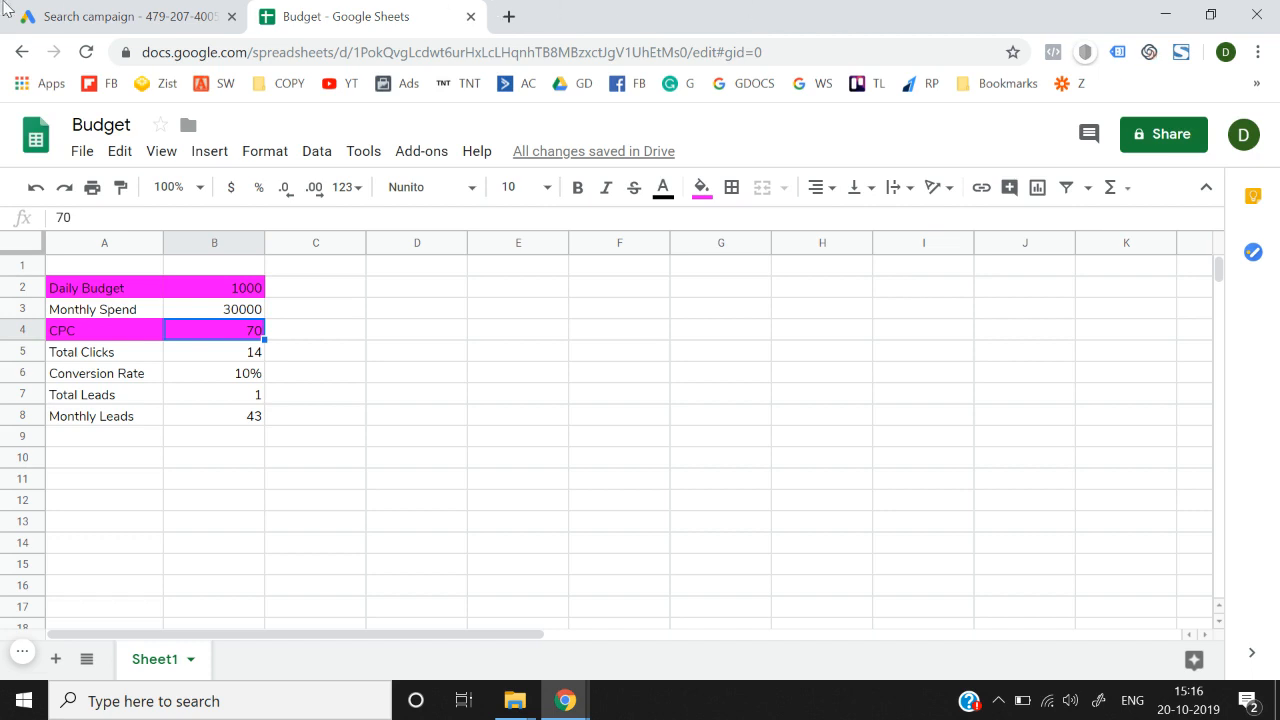
- Return to Google Ads and open Keyword Planner, leaving the unfinished campaign setup
{"action": "left_click", "coordinate": [110, 16]}
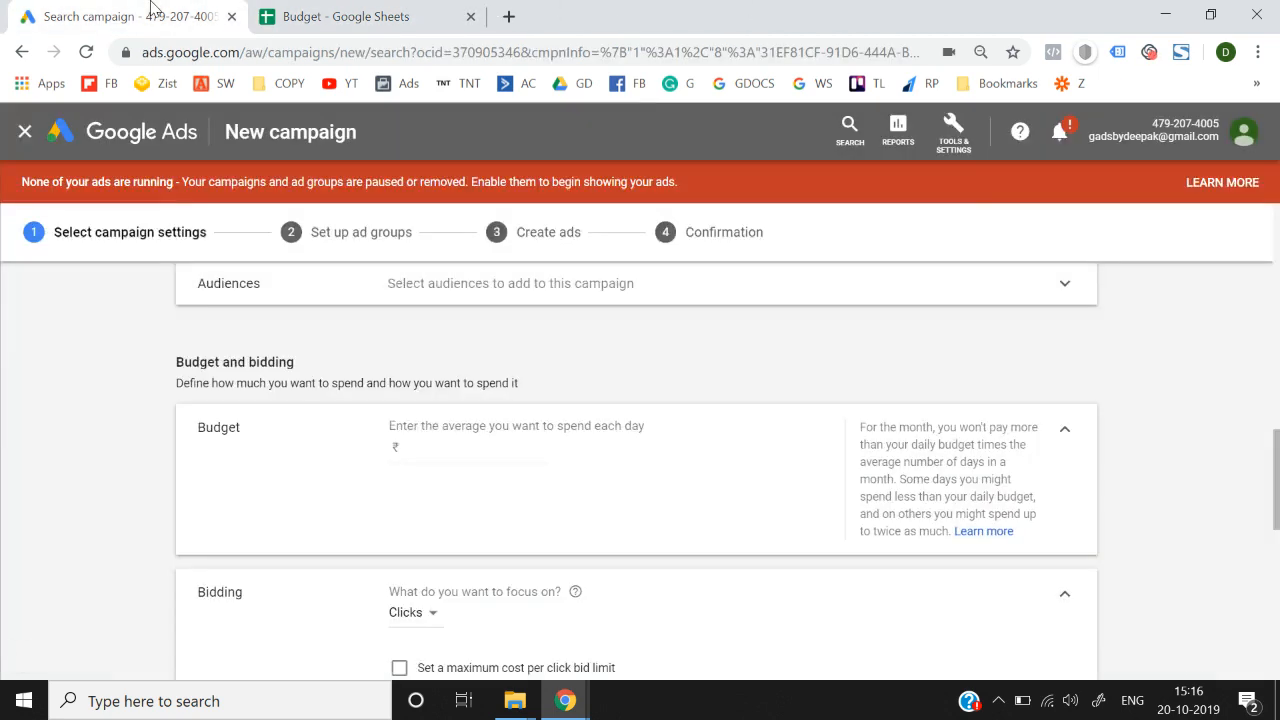
{"action": "left_click", "coordinate": [963, 148]}
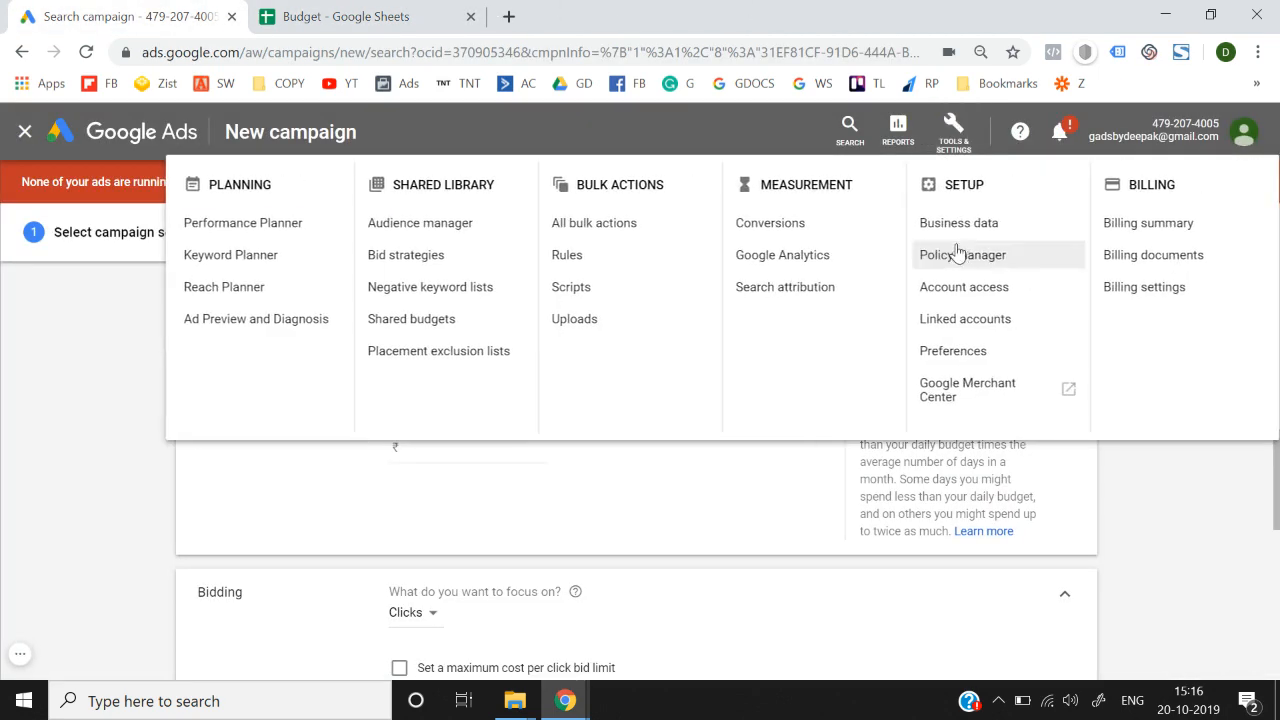
{"action": "left_click", "coordinate": [268, 258]}
{"action": "left_click", "coordinate": [874, 426]}
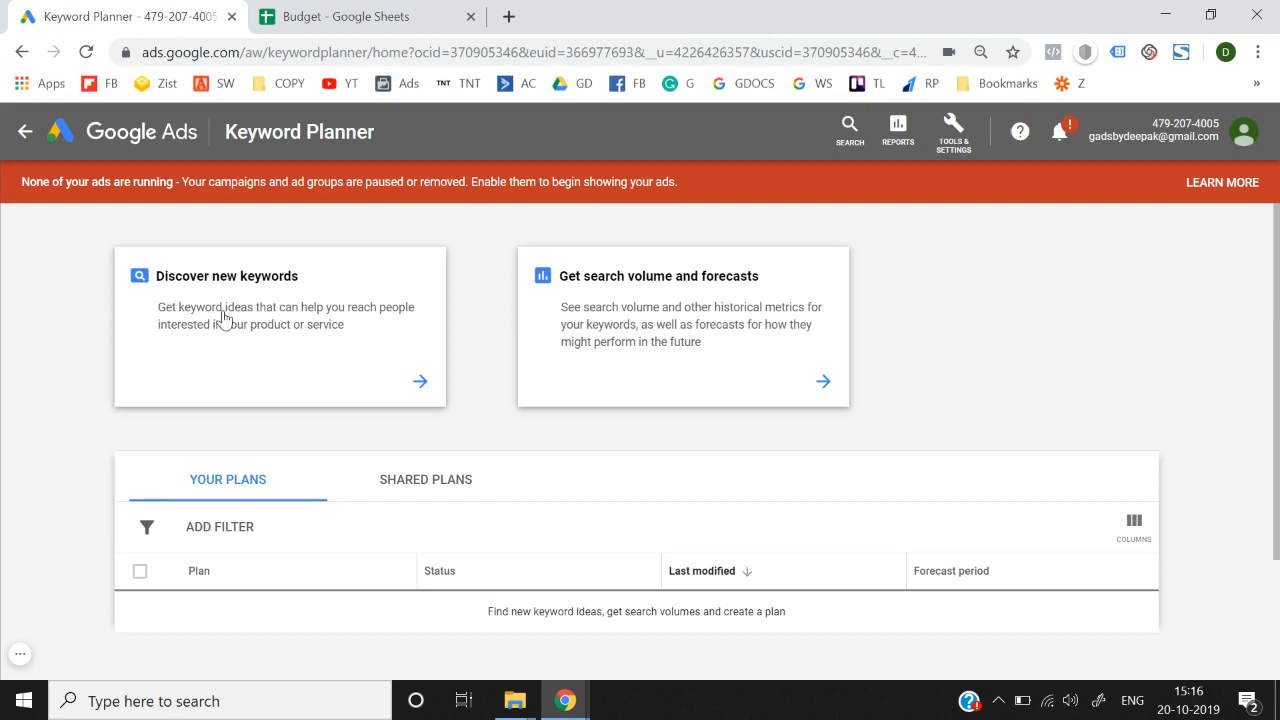
- Discover new keyword ideas for "digital marketing"
{"action": "left_click", "coordinate": [226, 319]}
{"action": "type", "text": "digital makreting"}
{"action": "key", "text": "BackSpace"}
{"action": "key", "text": "BackSpace"}
{"action": "key", "text": "BackSpace"}
{"action": "key", "text": "BackSpace"}
{"action": "key", "text": "BackSpace"}
{"action": "key", "text": "BackSpace"}
{"action": "key", "text": "BackSpace"}
{"action": "type", "text": "rketing"}
{"action": "key", "text": "Return"}
{"action": "key", "text": "Return"}
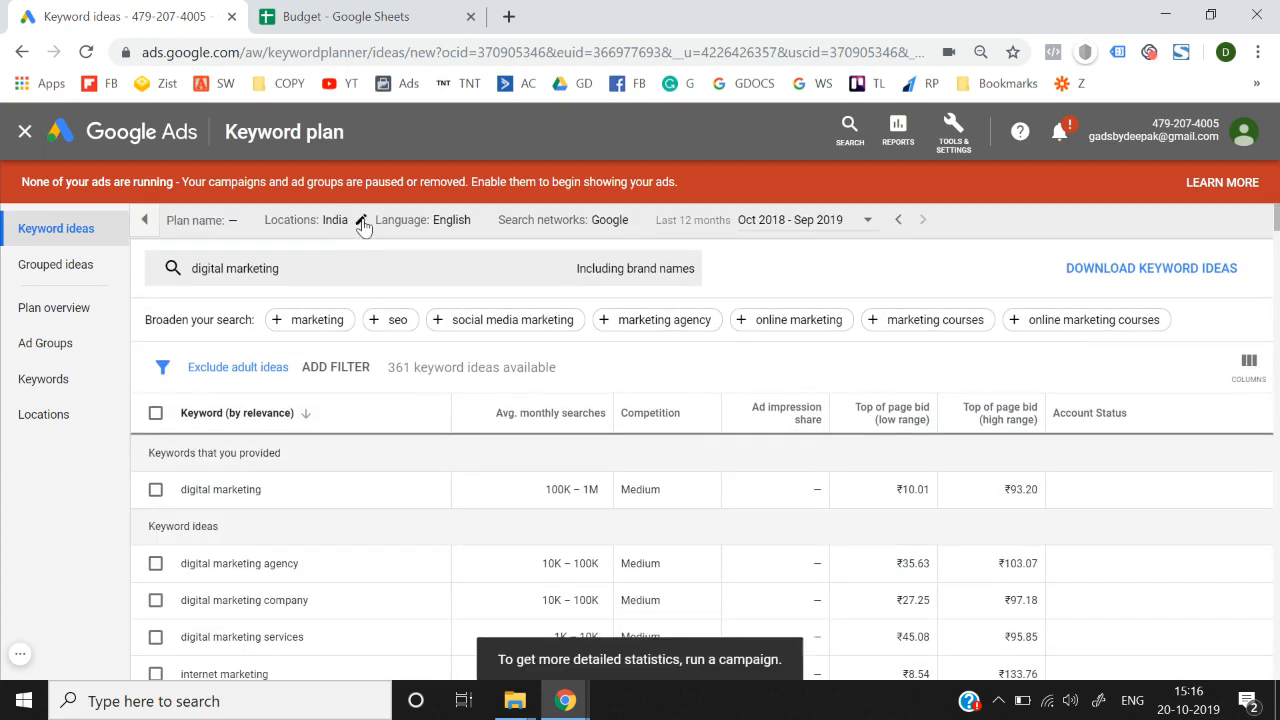
- Change the keyword plan's target location from India to the union territory of Delhi, India, and save it
{"action": "left_click", "coordinate": [361, 226]}
{"action": "left_click", "coordinate": [281, 206]}
{"action": "type", "text": "delhi"}
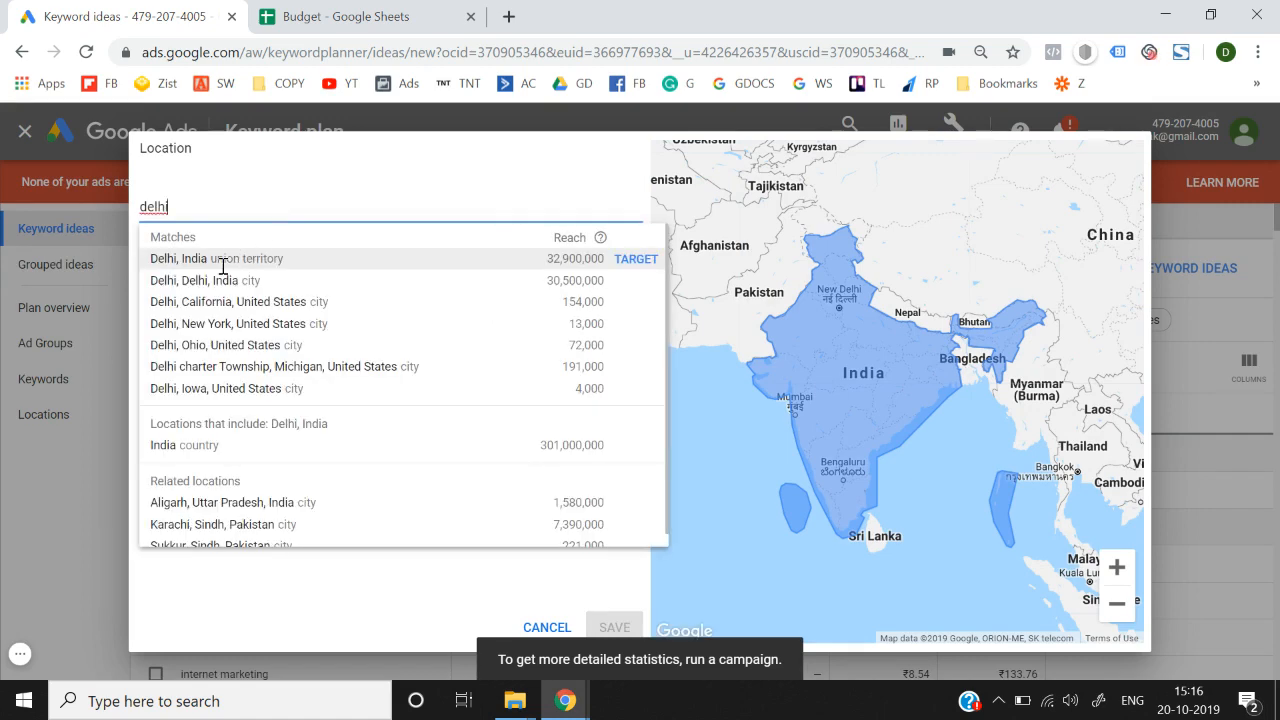
{"action": "left_click", "coordinate": [634, 259]}
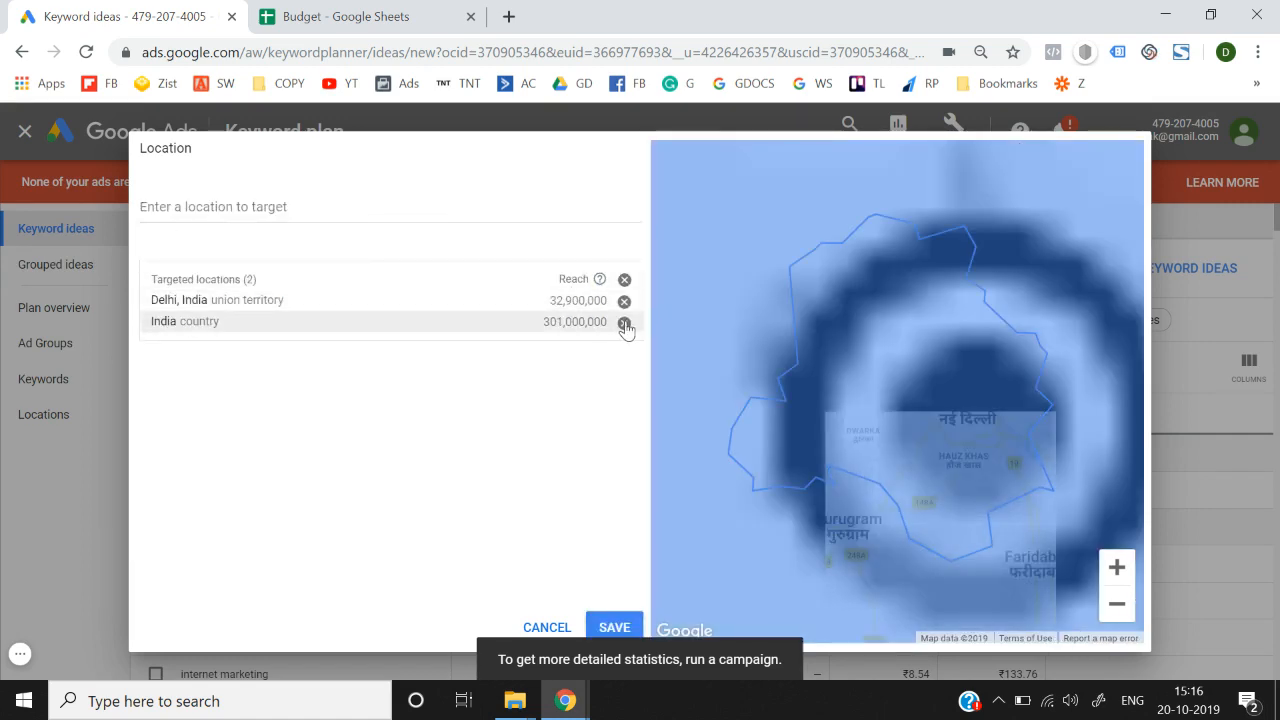
{"action": "left_click", "coordinate": [624, 324]}
{"action": "left_click", "coordinate": [613, 626]}
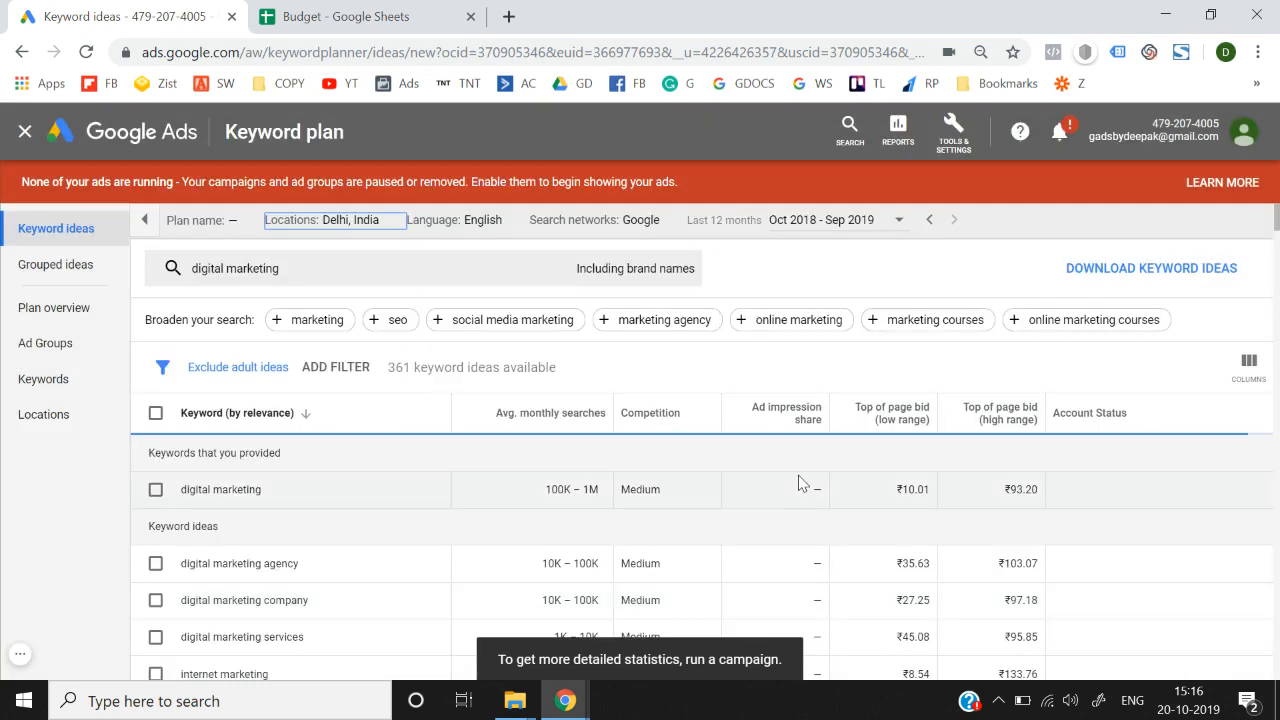
- Check the top of page bids for "digital marketing" and set the CPC in the Budget spreadsheet to 122, based on the high-range bid
{"action": "scroll", "coordinate": [800, 484], "scroll_direction": "down", "scroll_amount": 1}
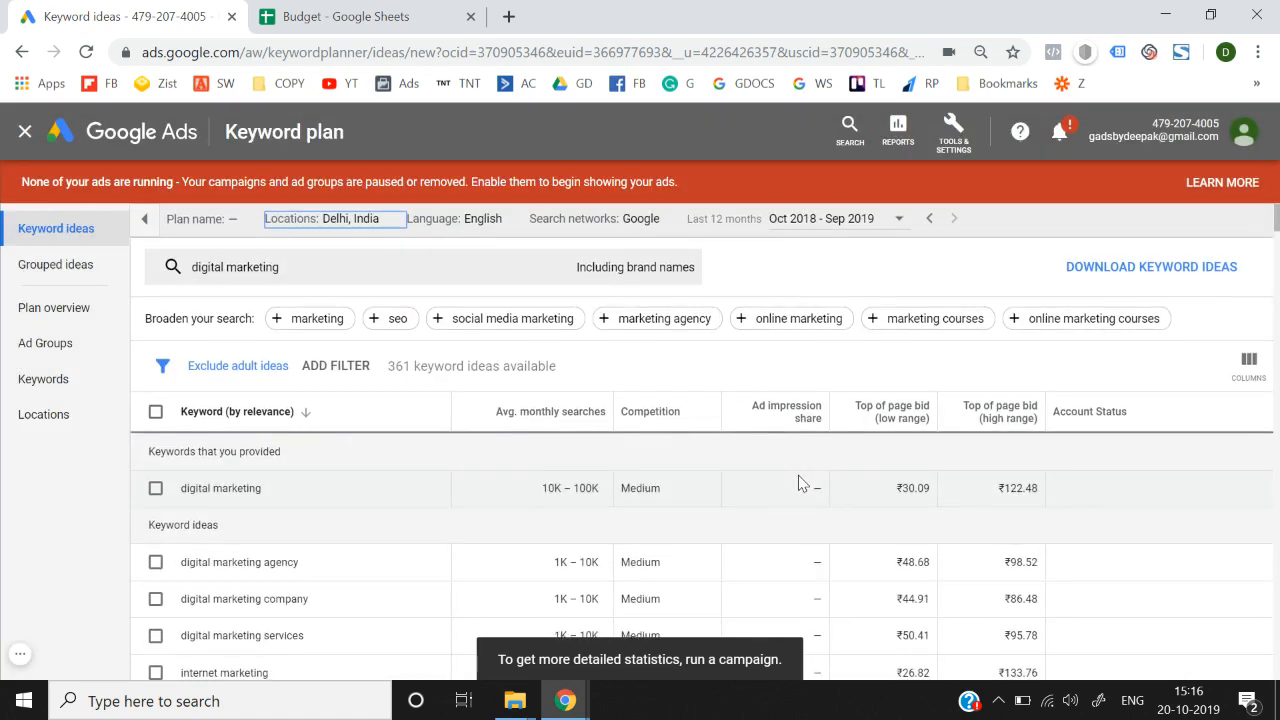
{"action": "double_click", "coordinate": [914, 483]}
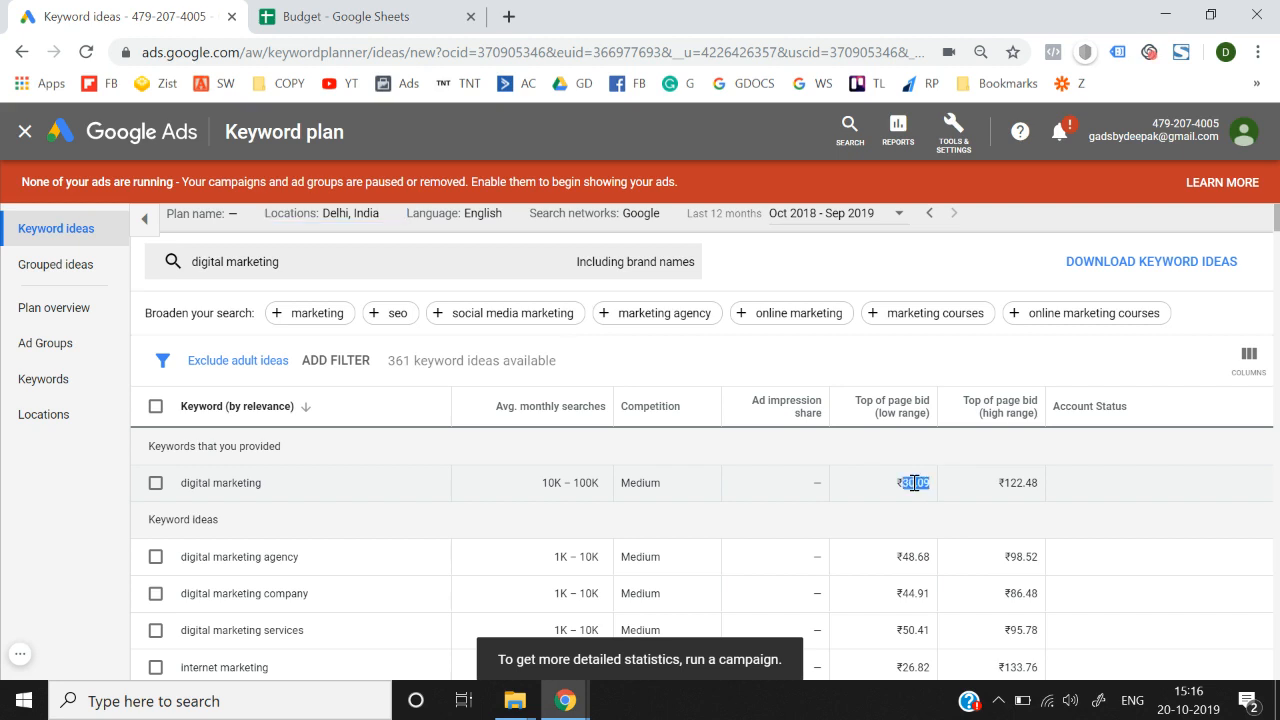
{"action": "left_click", "coordinate": [1029, 483]}
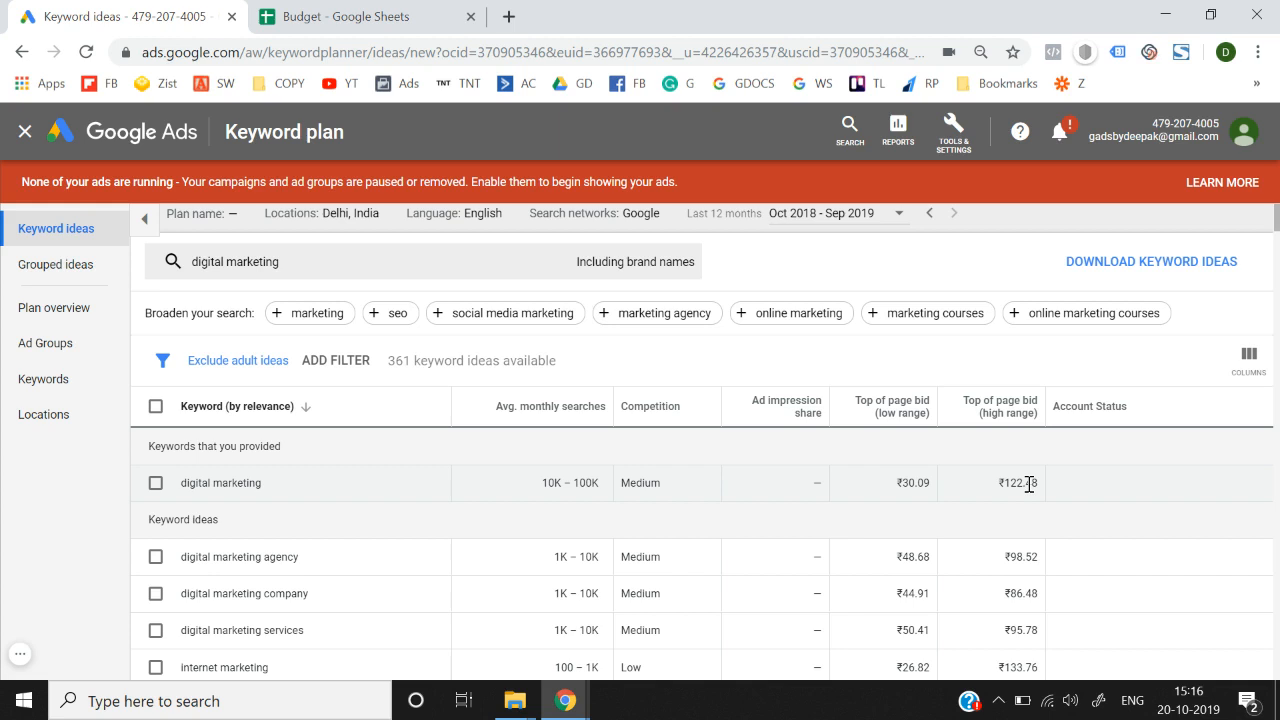
{"action": "double_click", "coordinate": [1029, 483]}
{"action": "left_click", "coordinate": [470, 9]}
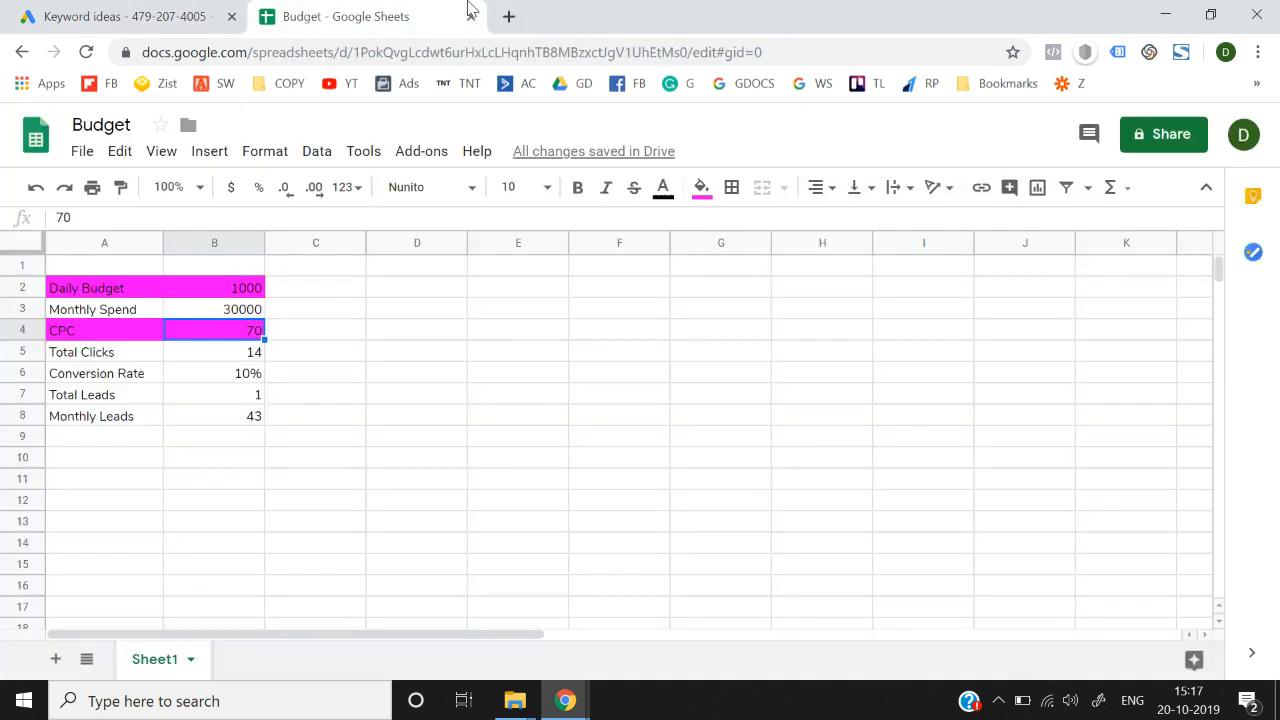
{"action": "type", "text": "122"}
{"action": "key", "text": "Return"}
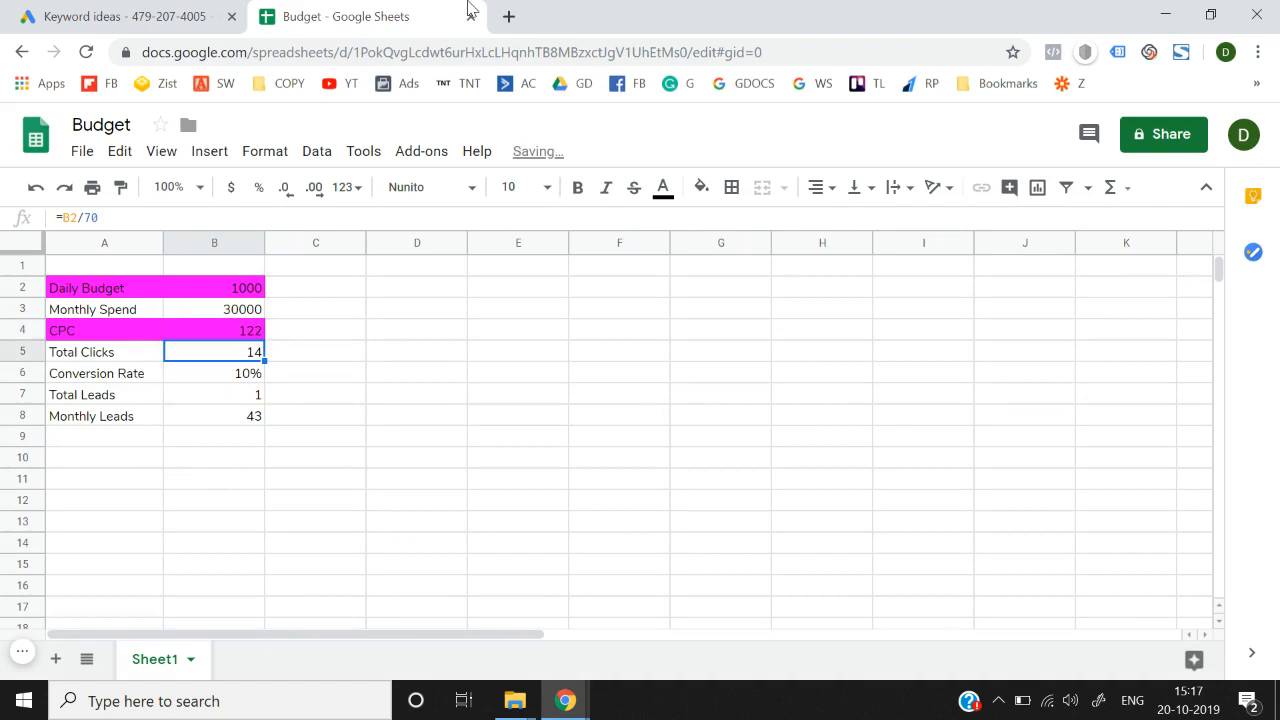
{"action": "key", "text": "Up"}
{"action": "key", "text": "Left"}
{"action": "key", "text": "Right"}
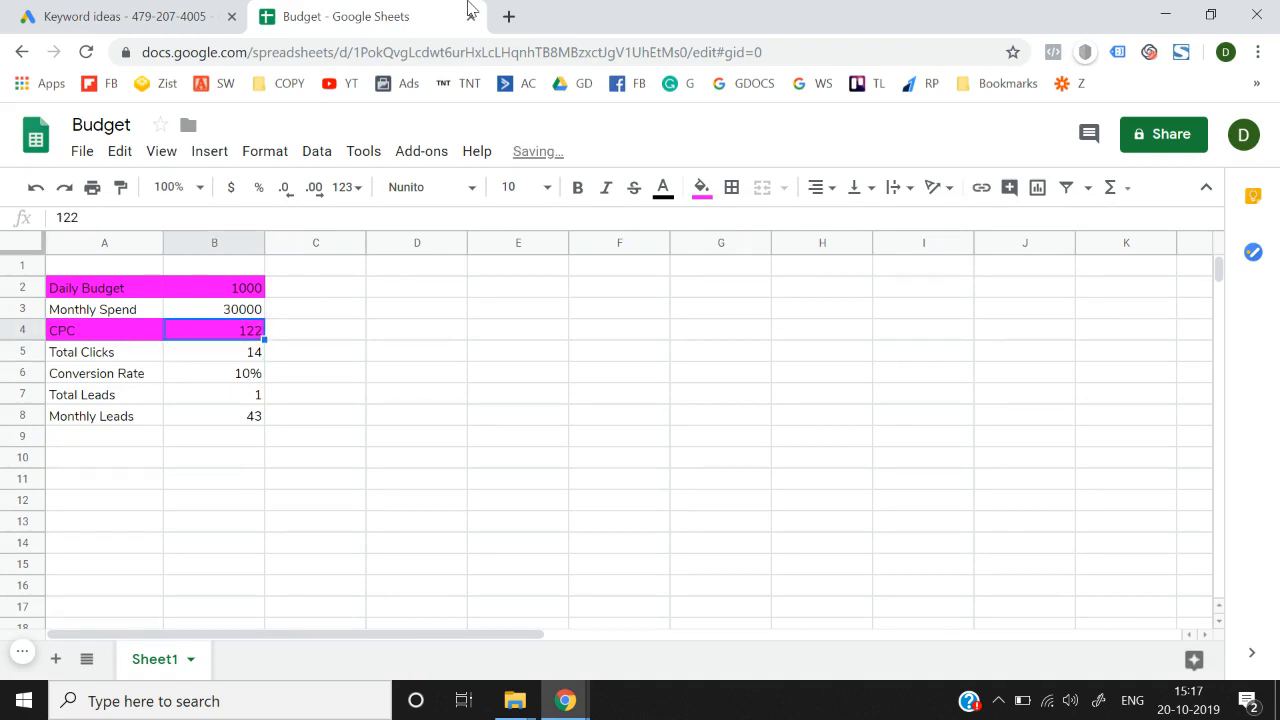
- Replace the Total Clicks formula in B5 with =B2/B4 so it divides the daily budget by the CPC cell
{"action": "key", "text": "Down"}
{"action": "key", "text": "F2"}
{"action": "key", "text": "Escape"}
{"action": "key", "text": "F2"}
{"action": "key", "text": "Escape"}
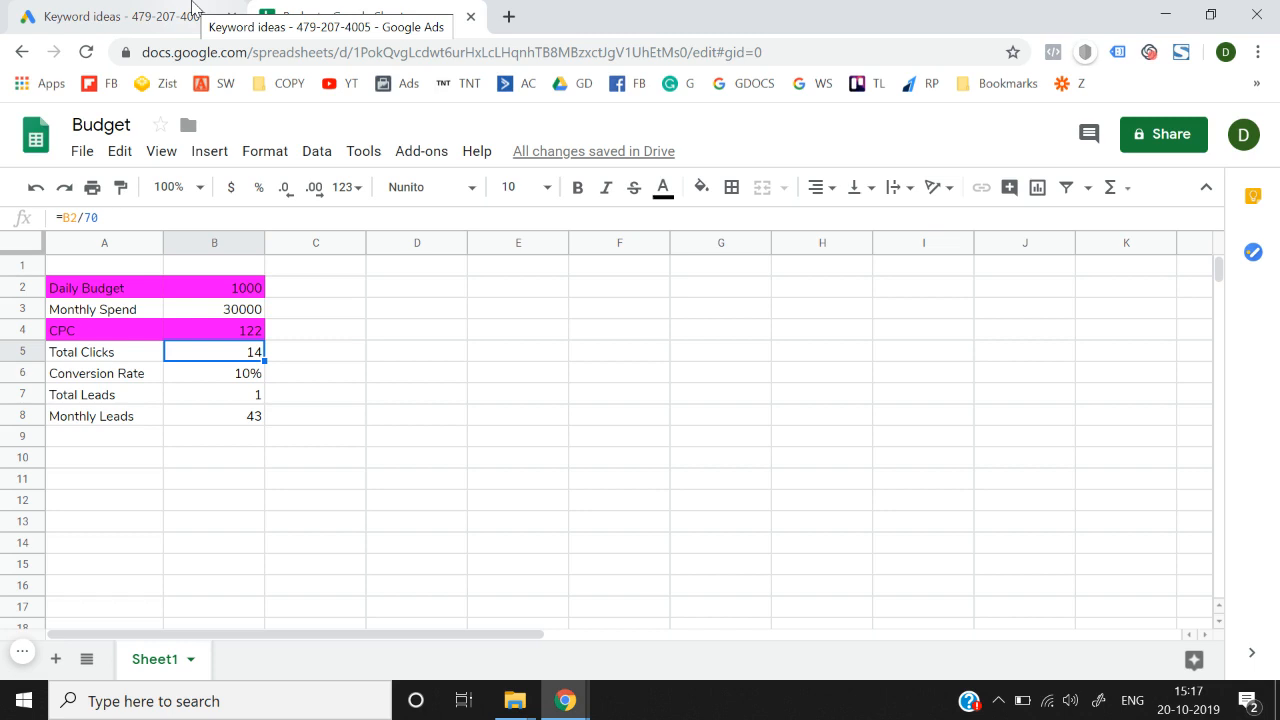
{"action": "key", "text": "F2"}
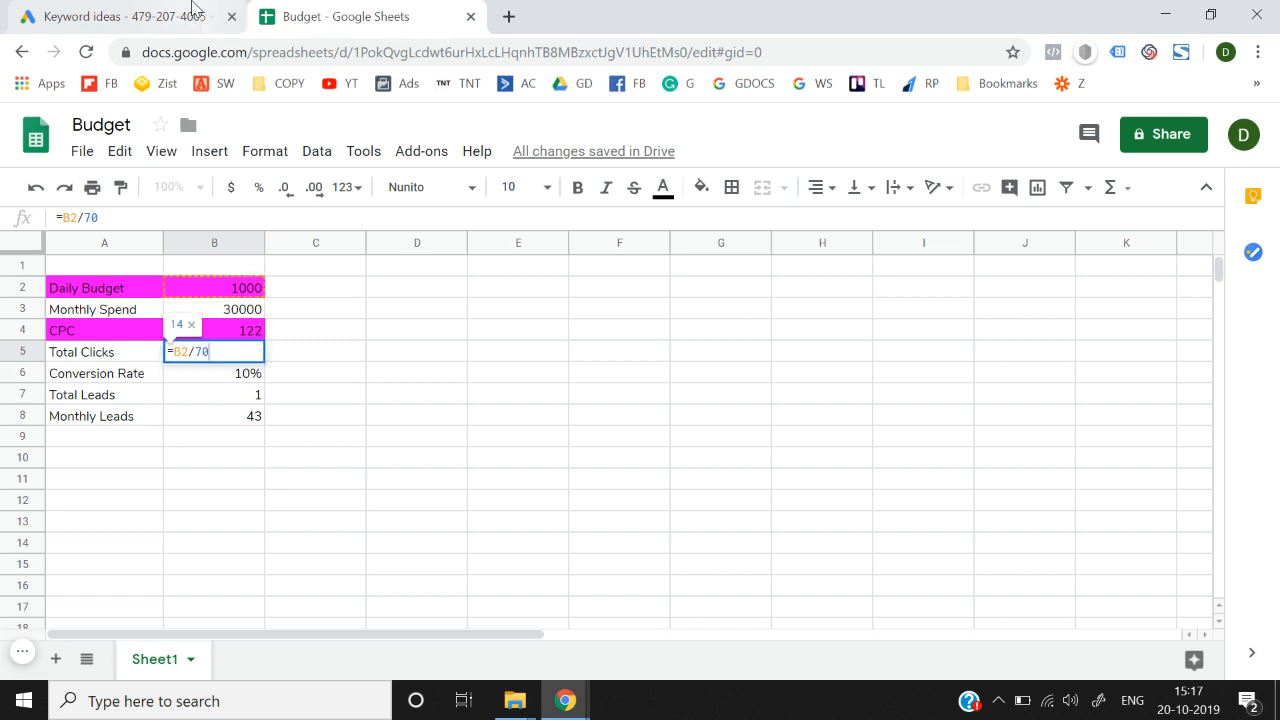
{"action": "key", "text": "Escape"}
{"action": "type", "text": "=B4"}
{"action": "key", "text": "Up"}
{"action": "key", "text": "Up"}
{"action": "type", "text": "/"}
{"action": "key", "text": "Up"}
{"action": "key", "text": "Return"}
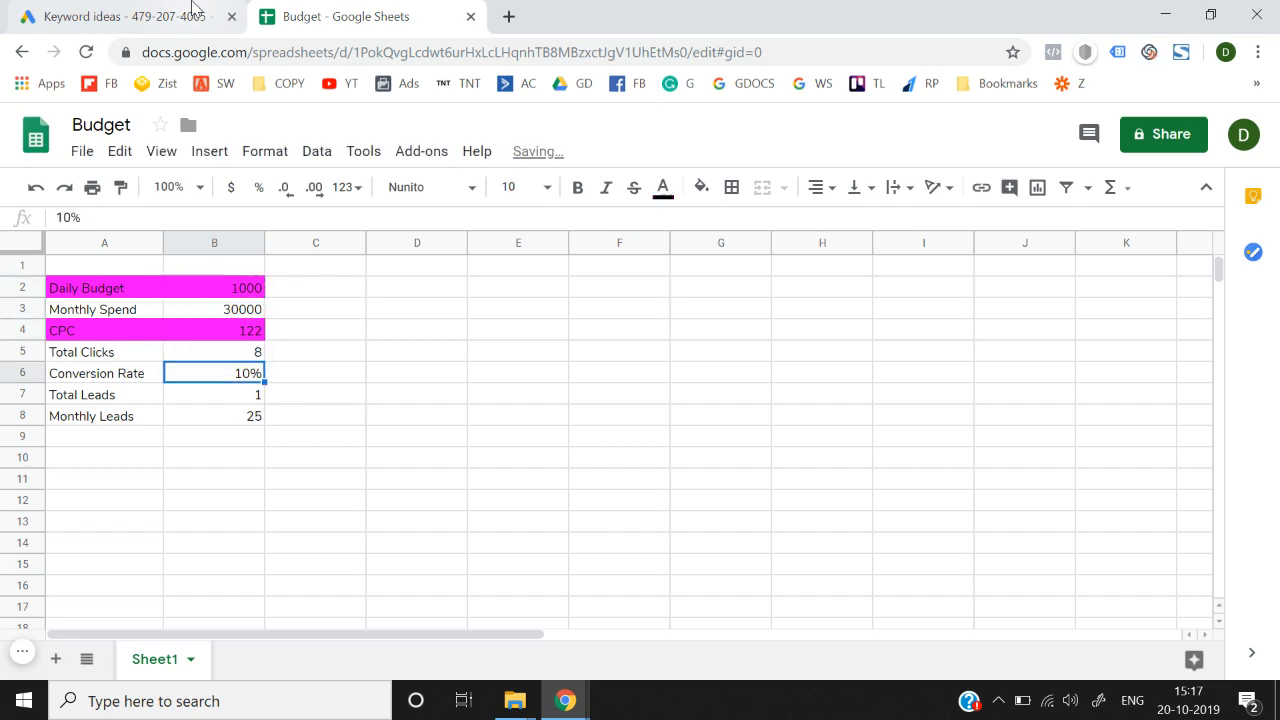
{"action": "key", "text": "Up"}
{"action": "key", "text": "Up"}
{"action": "key", "text": "Down"}
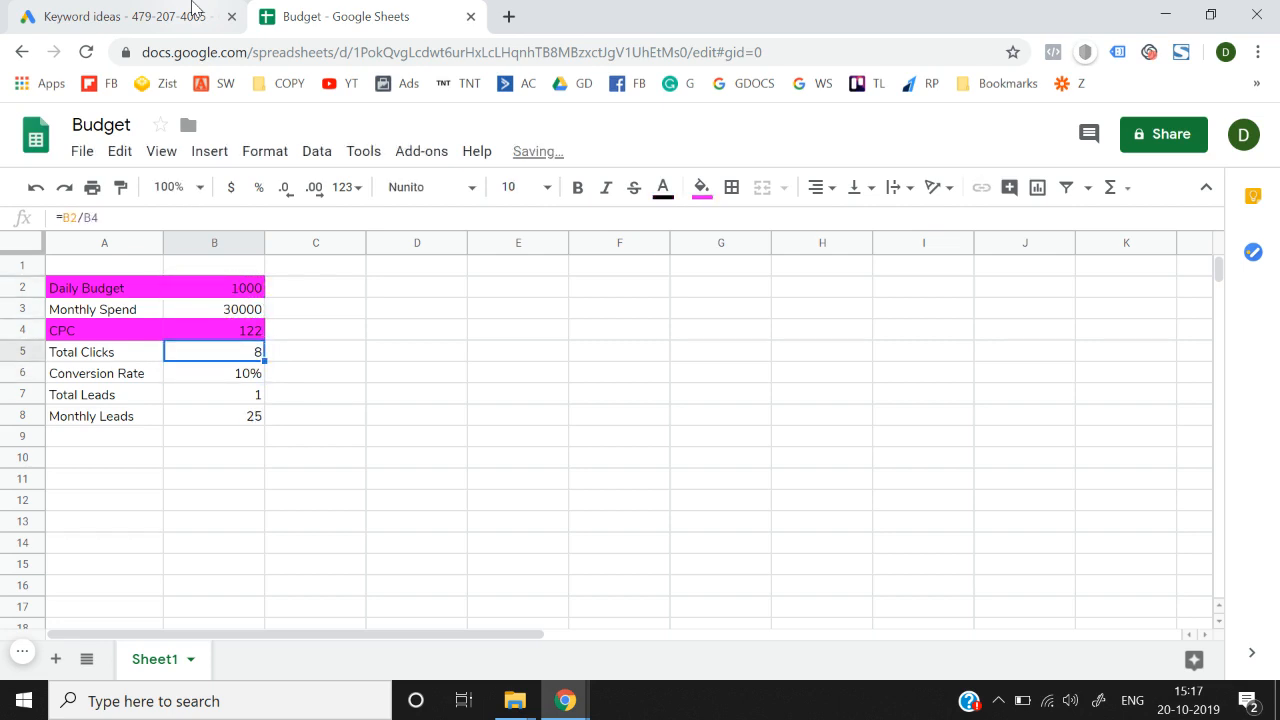
{"action": "key", "text": "shift+Left"}
{"action": "key", "text": "Left"}
{"action": "key", "text": "shift+Right"}
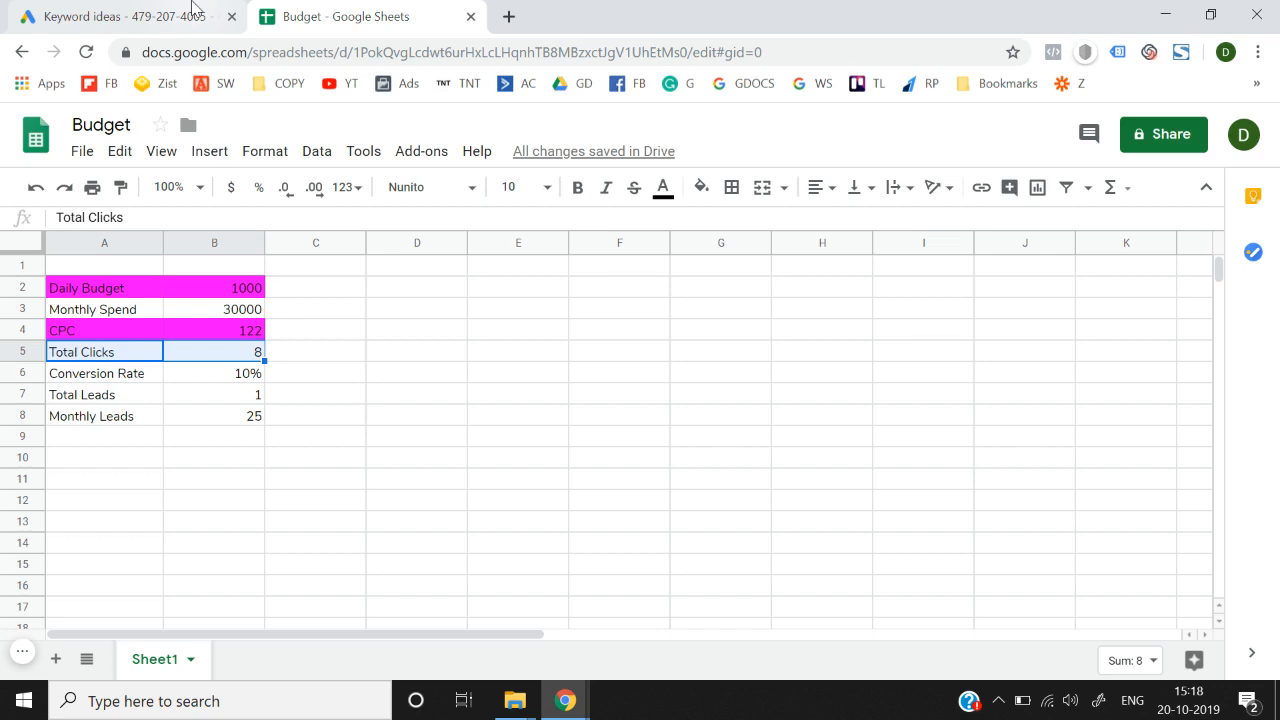
{"action": "key", "text": "Down"}
{"action": "key", "text": "Right"}
{"action": "key", "text": "Page_Down"}
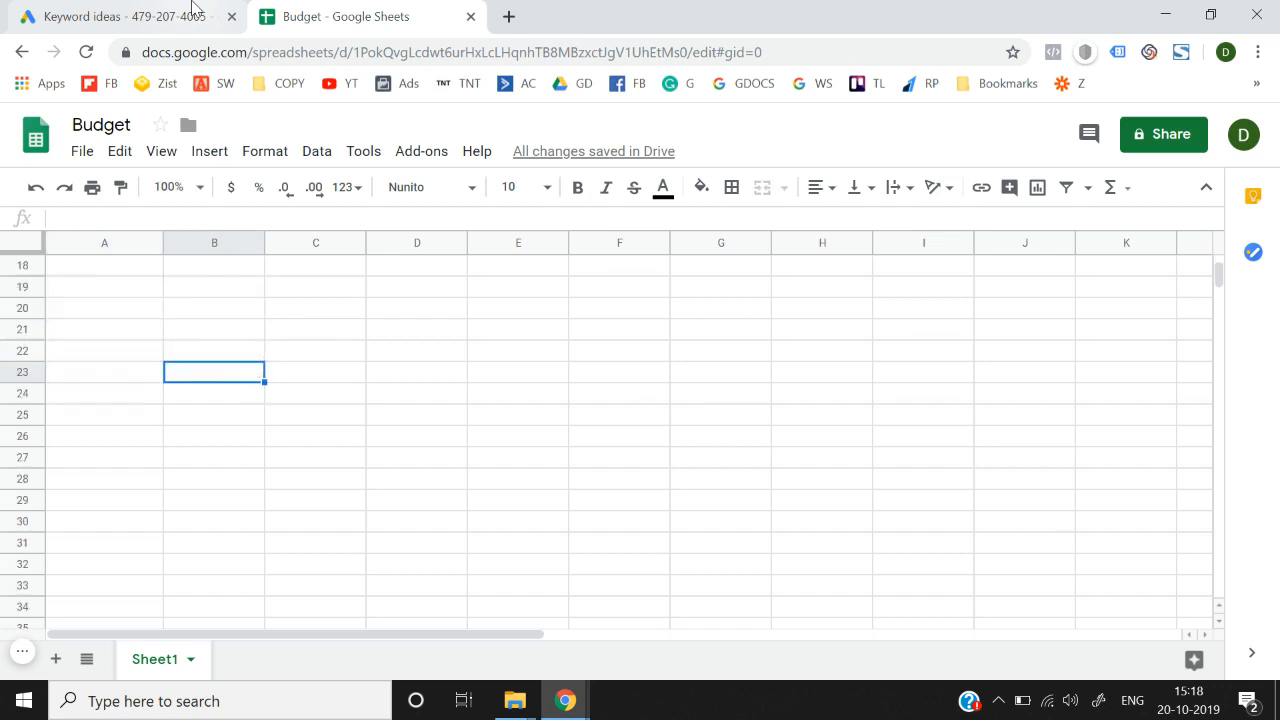
{"action": "key", "text": "Page_Up"}
{"action": "key", "text": "Page_Up"}
{"action": "key", "text": "Down"}
{"action": "key", "text": "Down"}
{"action": "key", "text": "Down"}
{"action": "key", "text": "Down"}
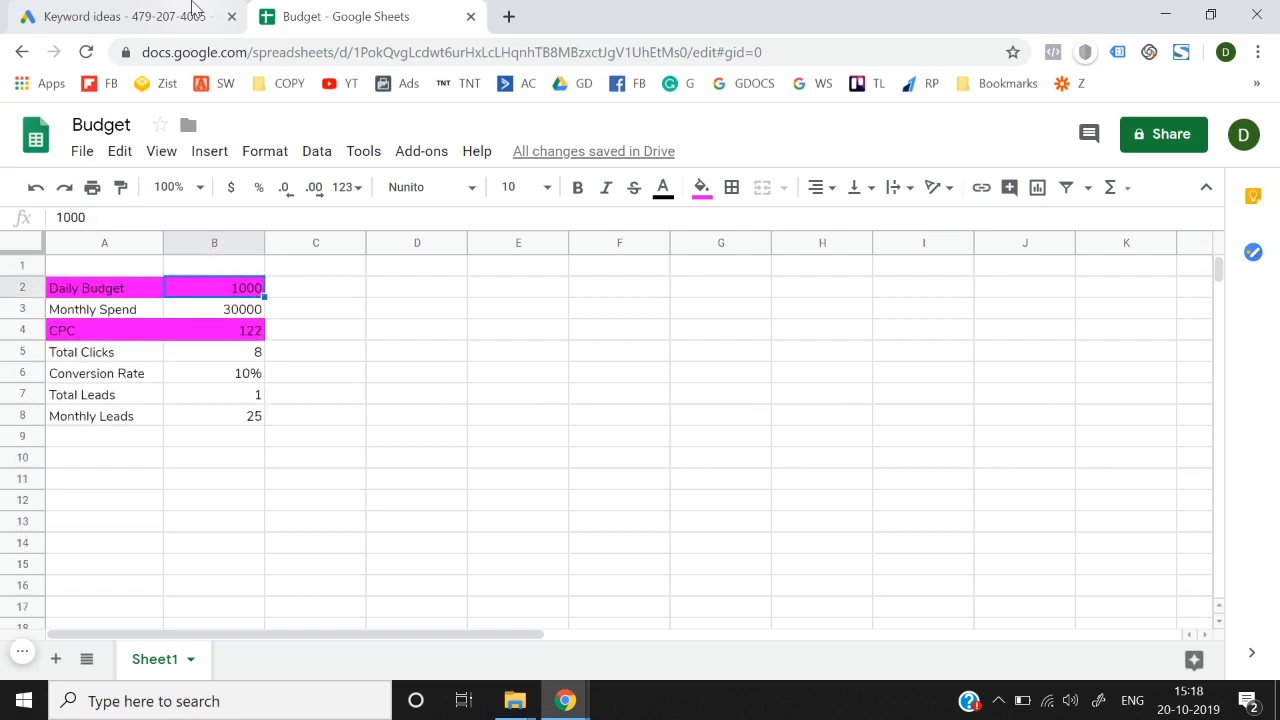
{"action": "key", "text": "Return"}
{"action": "key", "text": "Escape"}
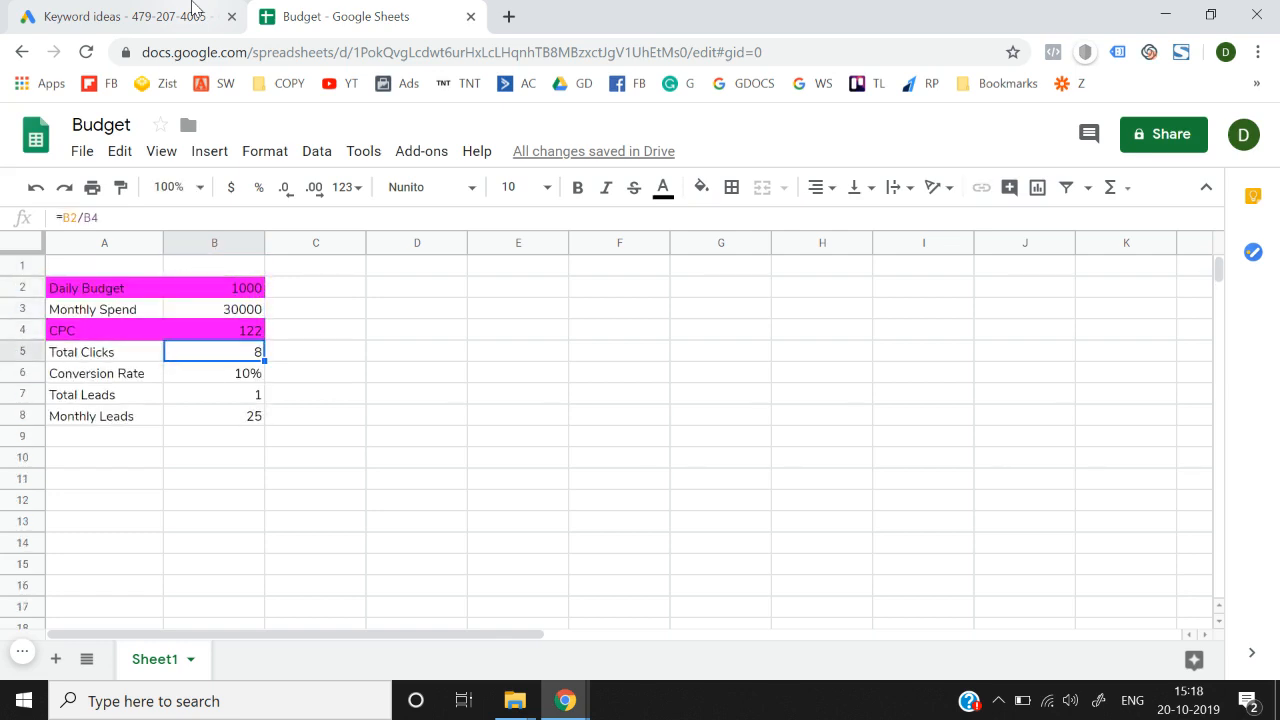
{"action": "key", "text": "Left"}
{"action": "key", "text": "Down"}
{"action": "key", "text": "shift+Right"}
{"action": "key", "text": "shift+Down"}
{"action": "key", "text": "shift+Down"}
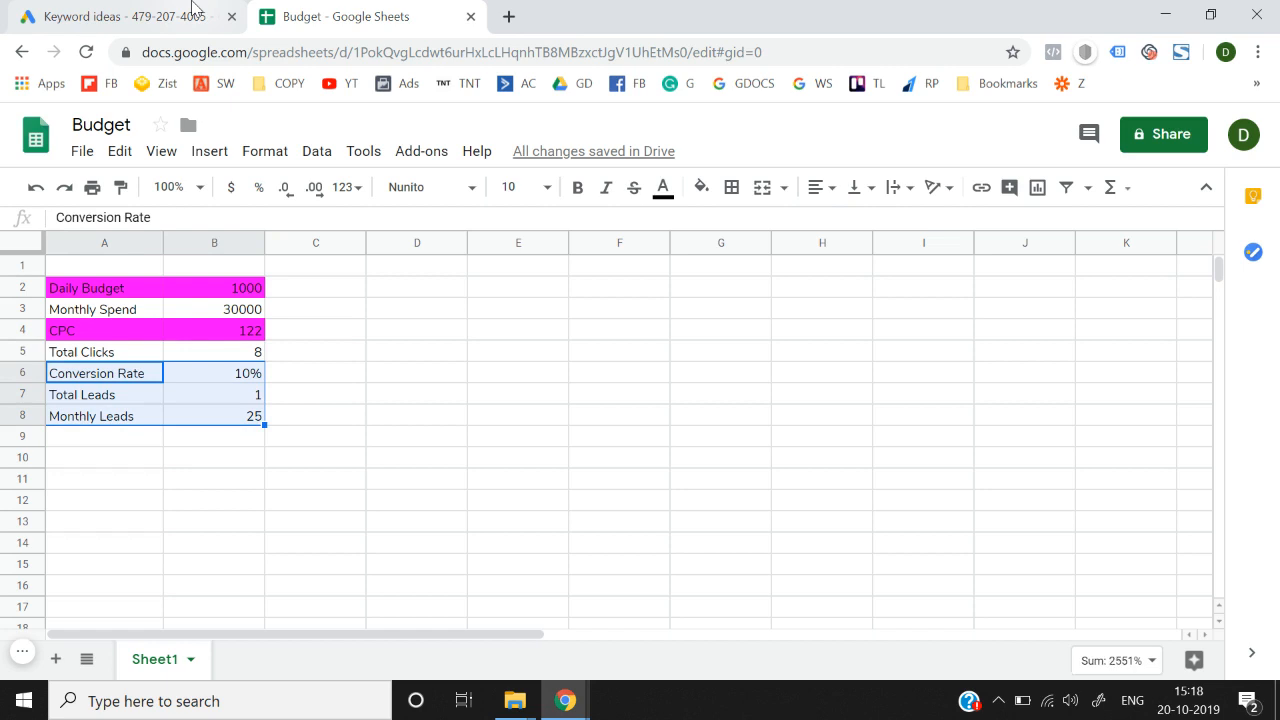
{"action": "key", "text": "ctrl+c"}
{"action": "type", "text": "v"}
{"action": "key", "text": "Up"}
{"action": "key", "text": "Up"}
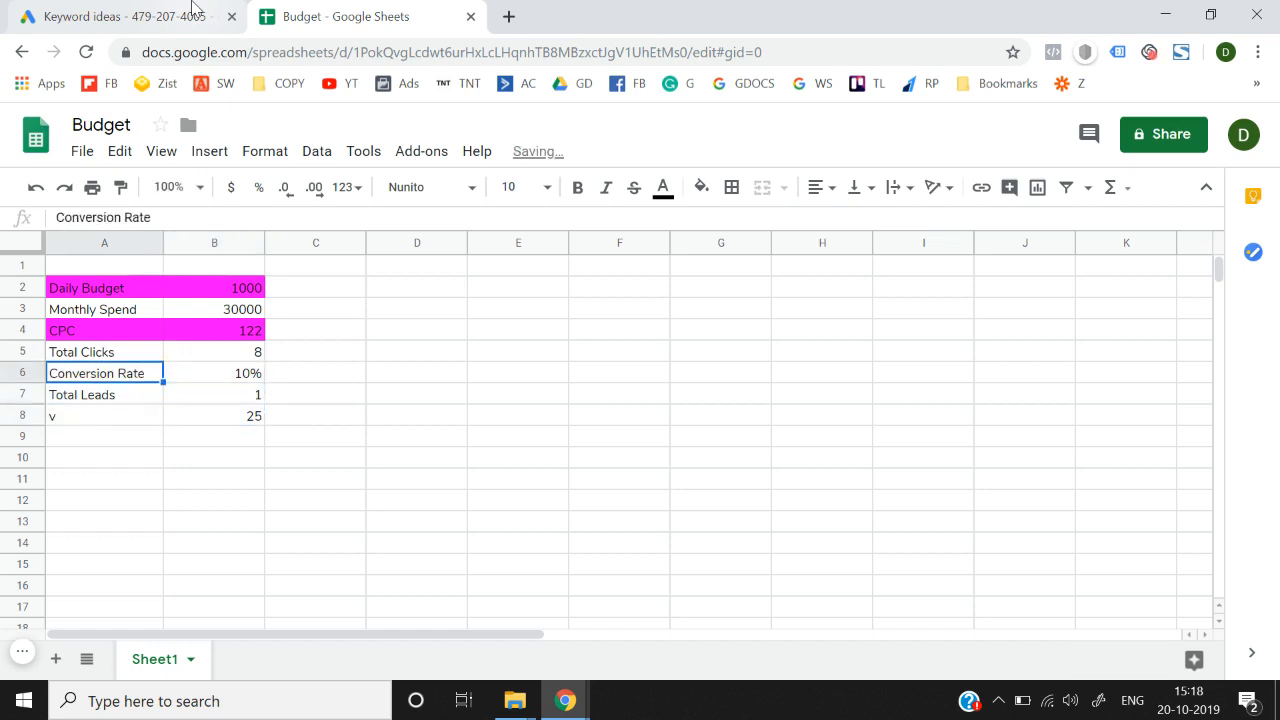
{"action": "key", "text": "ctrl+z"}
- Move the Conversion Rate, Total Leads and Monthly Leads rows down one row, leaving row 6 empty
{"action": "key", "text": "Up"}
{"action": "key", "text": "Up"}
{"action": "key", "text": "shift+Right"}
{"action": "key", "text": "shift+Down"}
{"action": "key", "text": "shift+Down"}
{"action": "key", "text": "ctrl+x"}
{"action": "key", "text": "Down"}
{"action": "key", "text": "ctrl+v"}
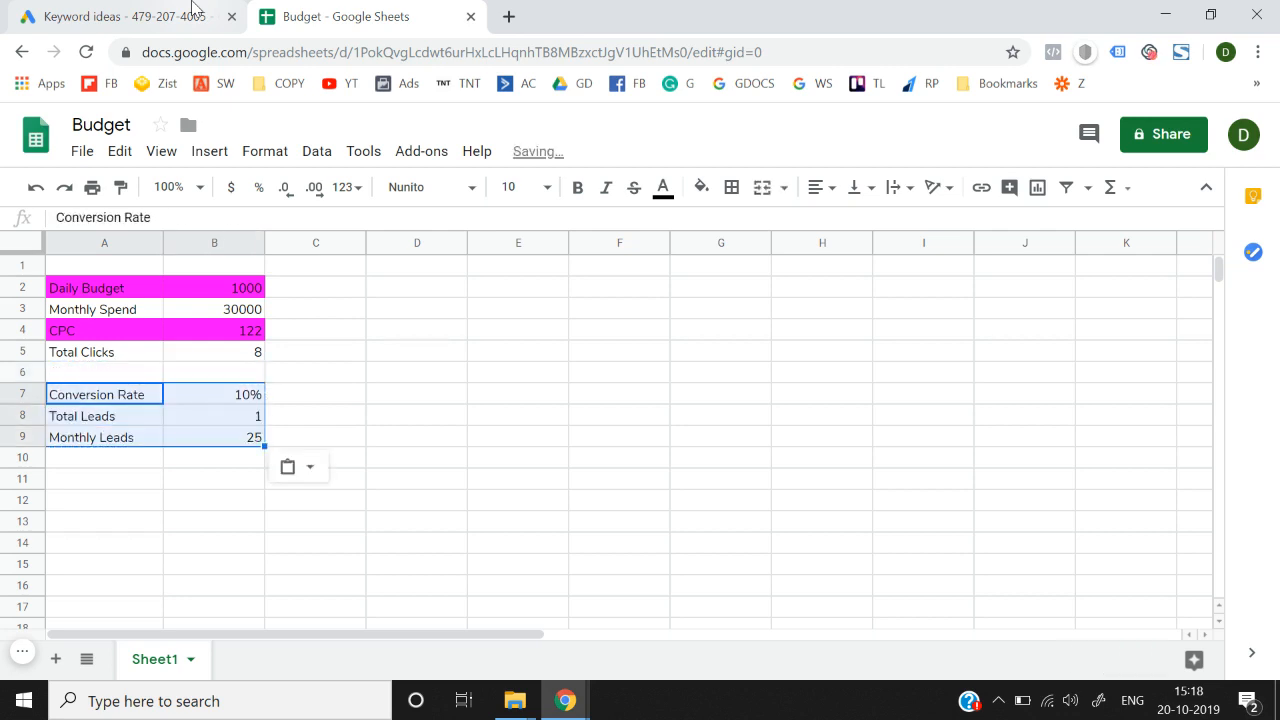
- Label cell A6 "Monthly Clicks" in the empty row below Total Clicks
{"action": "key", "text": "Up"}
{"action": "type", "text": "Monthl"}
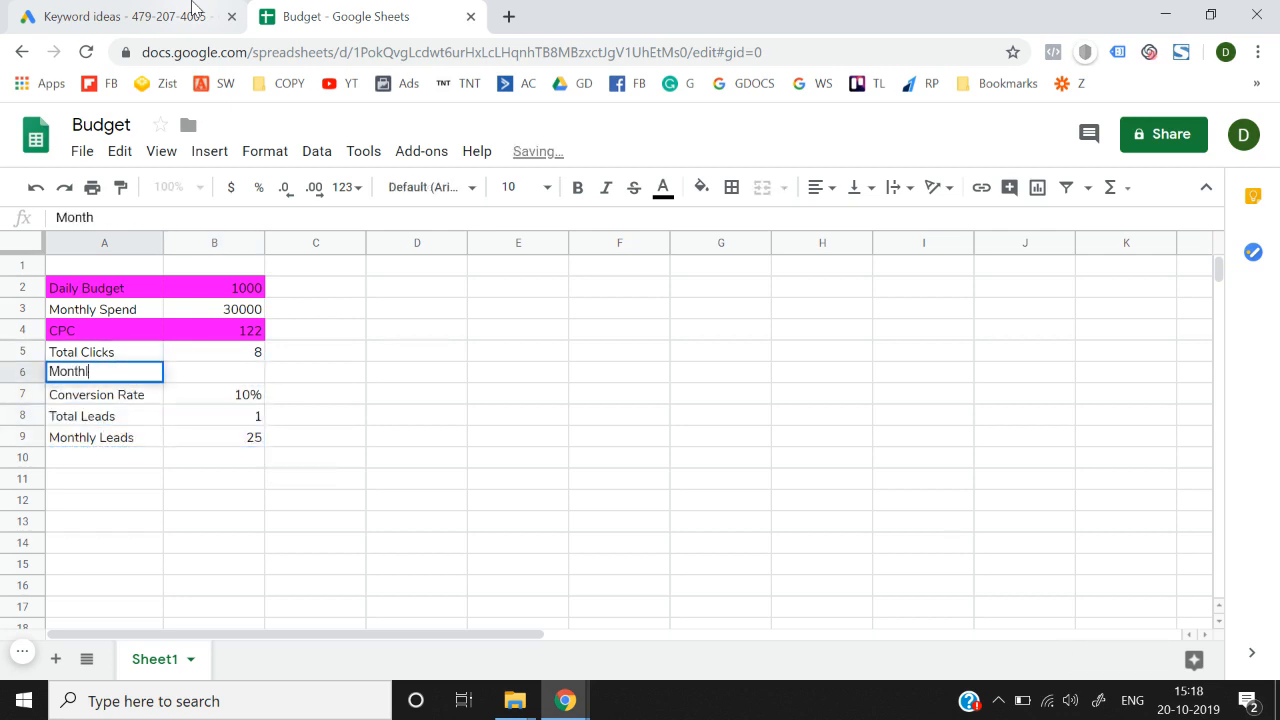
{"action": "type", "text": "y CLick"}
{"action": "key", "text": "BackSpace"}
{"action": "key", "text": "BackSpace"}
{"action": "key", "text": "BackSpace"}
{"action": "key", "text": "BackSpace"}
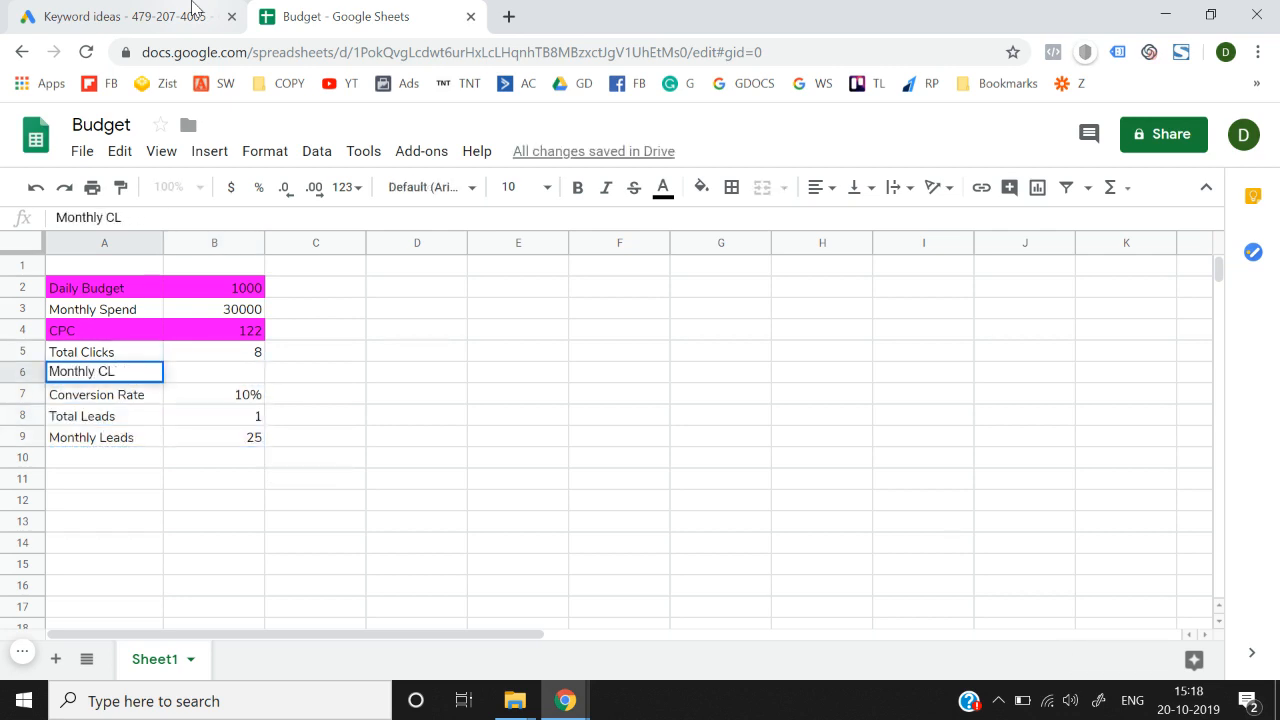
{"action": "type", "text": "licks"}
{"action": "key", "text": "Return"}
- Enter the formula =B5*30 in B6 to calculate the monthly clicks from the daily clicks
{"action": "key", "text": "Up"}
{"action": "key", "text": "Right"}
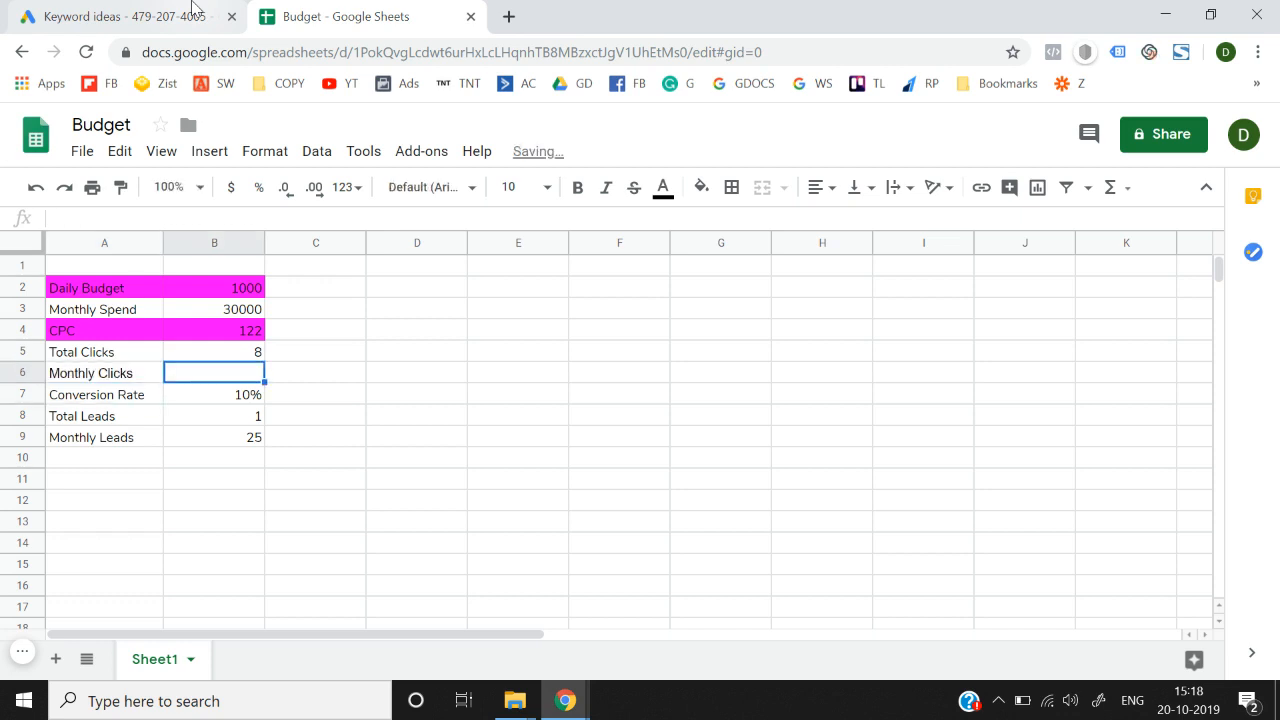
{"action": "type", "text": "=B5"}
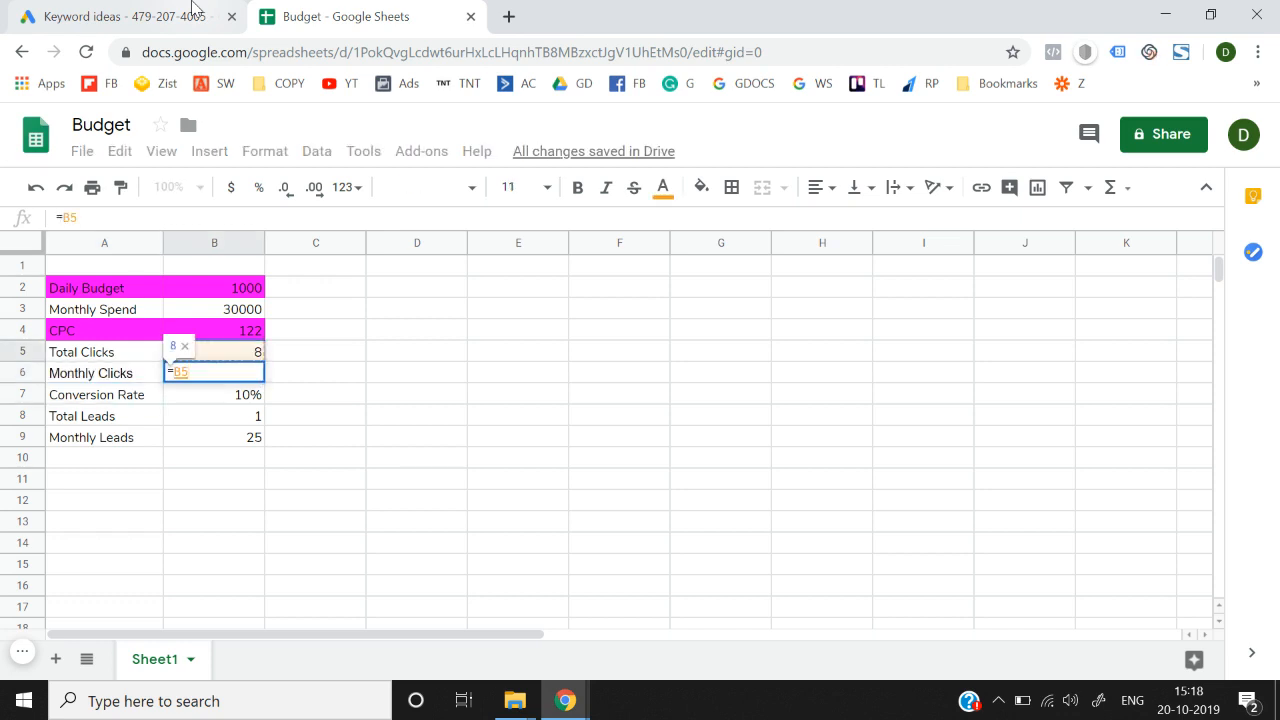
{"action": "type", "text": "*30"}
{"action": "key", "text": "Return"}
{"action": "key", "text": "Up"}
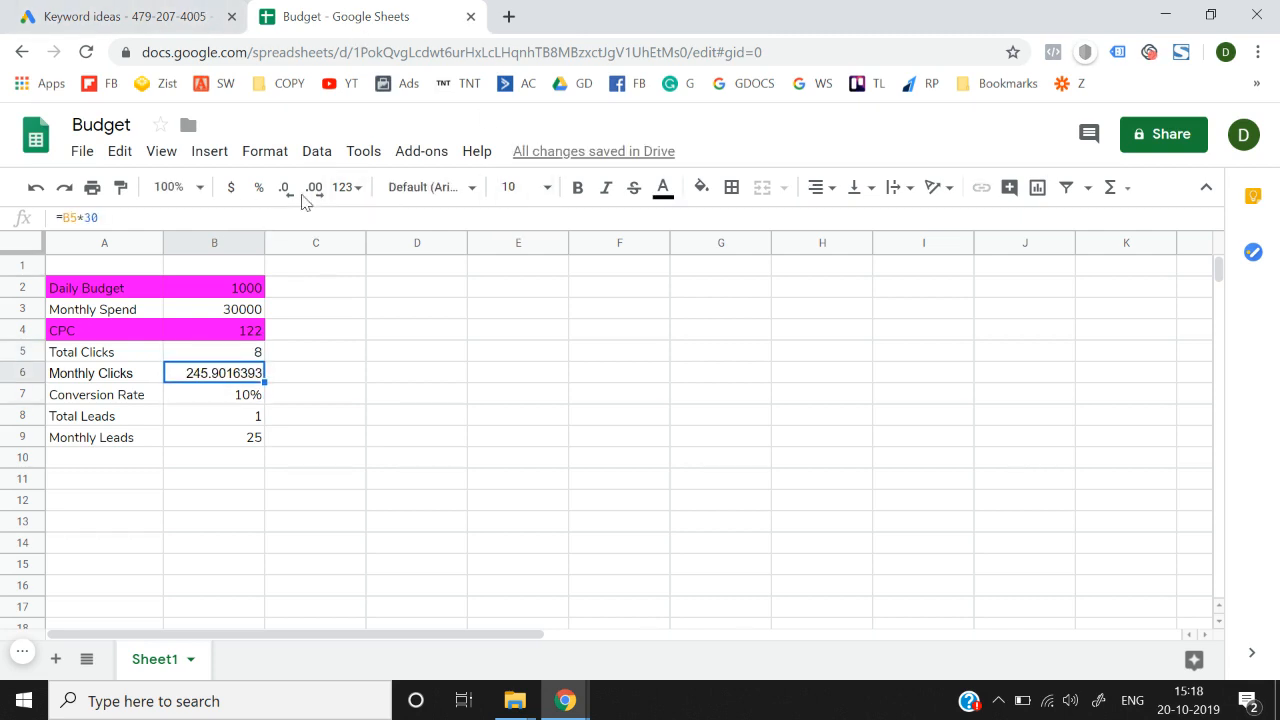
- Format the Monthly Clicks value in B6 to show no decimal places
{"action": "left_click", "coordinate": [285, 203]}
{"action": "left_click", "coordinate": [285, 203]}
{"action": "left_click", "coordinate": [285, 203]}
{"action": "left_click", "coordinate": [285, 203]}
{"action": "left_click", "coordinate": [285, 203]}
{"action": "left_click", "coordinate": [285, 203]}
{"action": "left_click", "coordinate": [286, 205]}
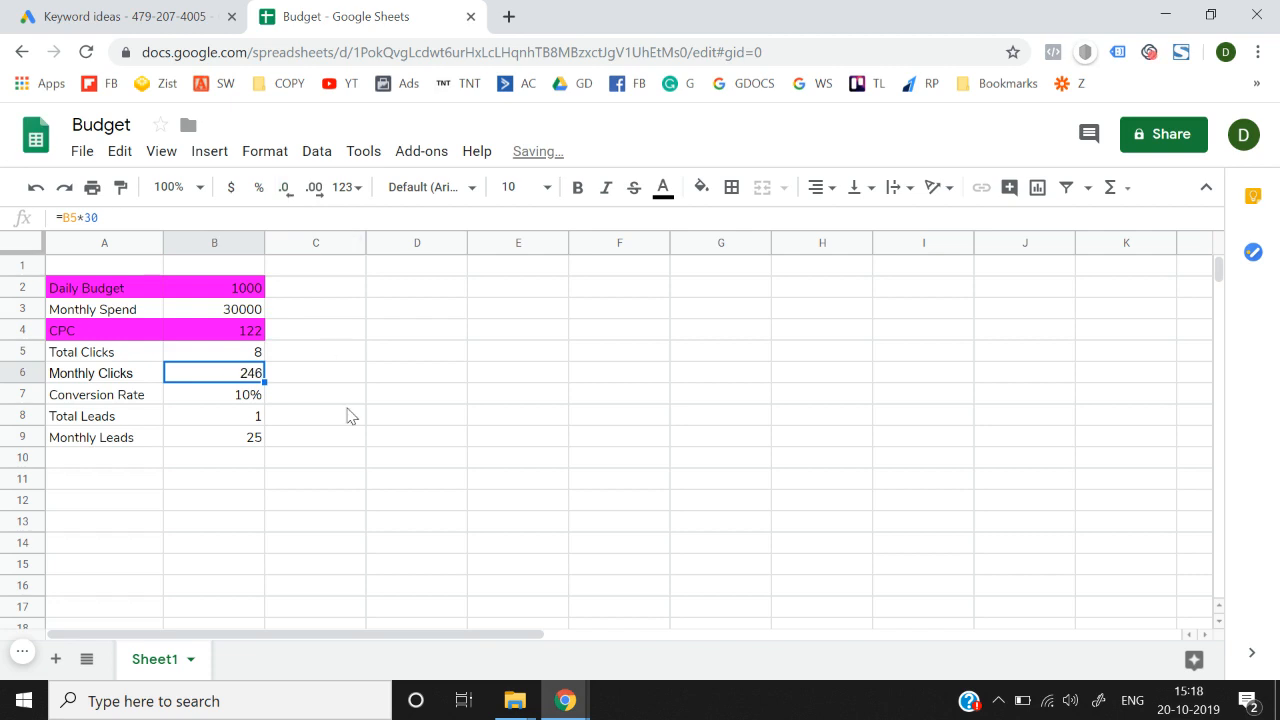
- Rename the "Total Leads" label in A8 to "Daily Total Leads"
{"action": "left_click", "coordinate": [345, 405]}
{"action": "key", "text": "Left"}
{"action": "key", "text": "Up"}
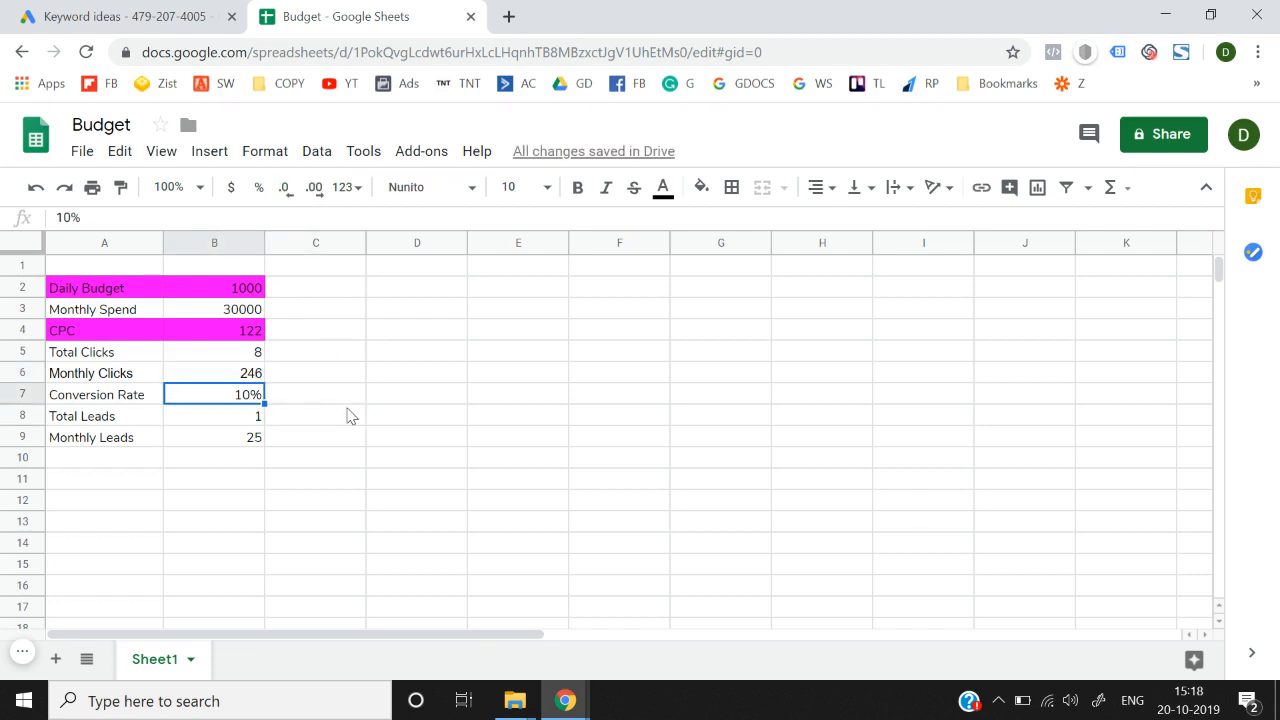
{"action": "key", "text": "Down"}
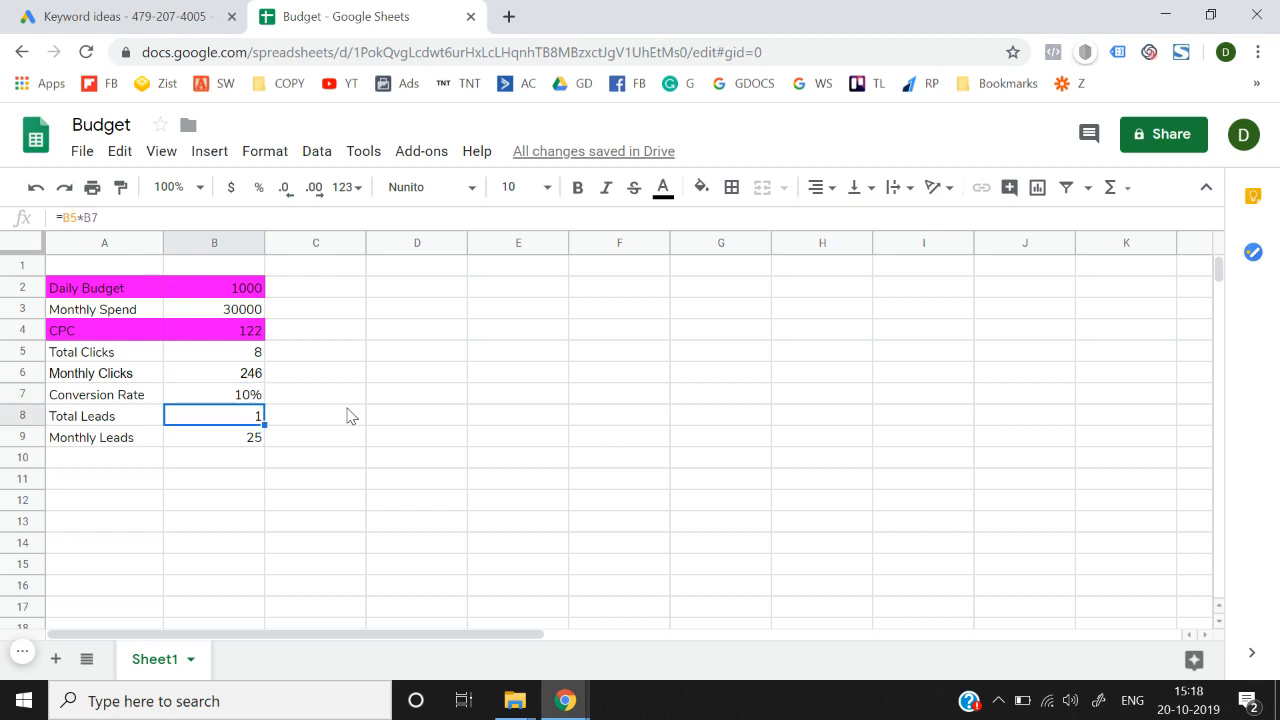
{"action": "key", "text": "Left"}
{"action": "key", "text": "Return"}
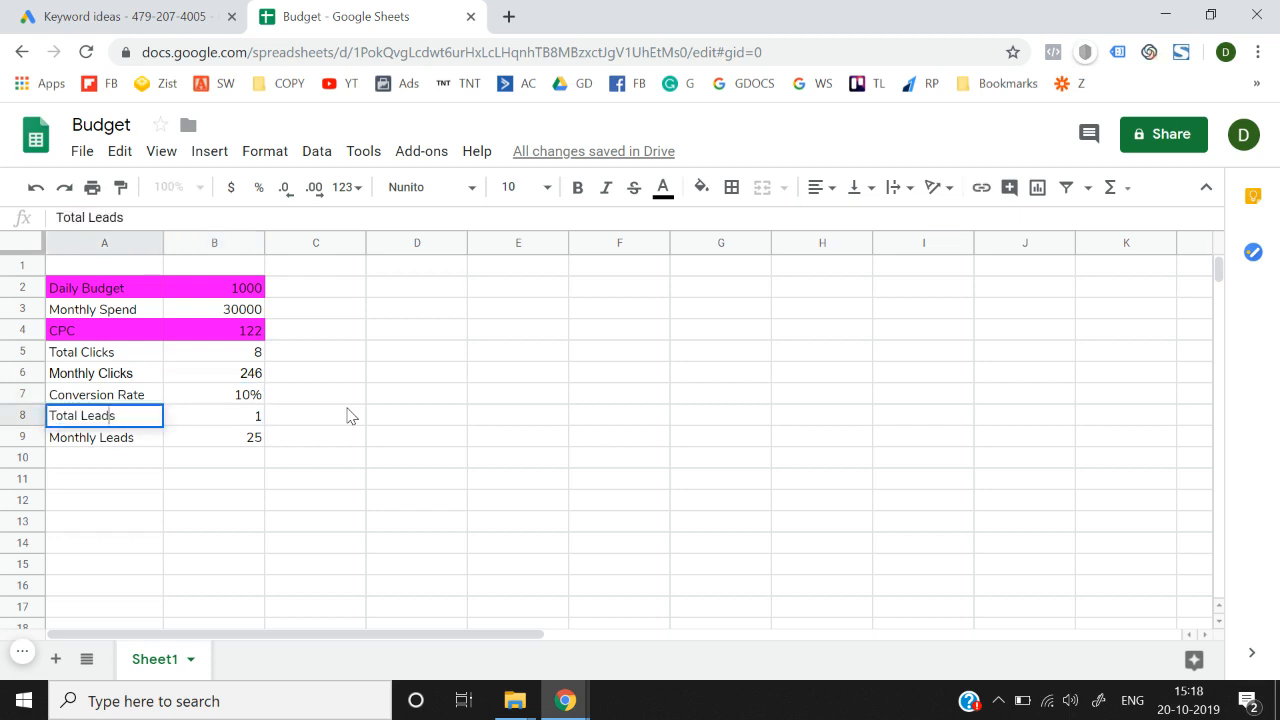
{"action": "type", "text": "Daily"}
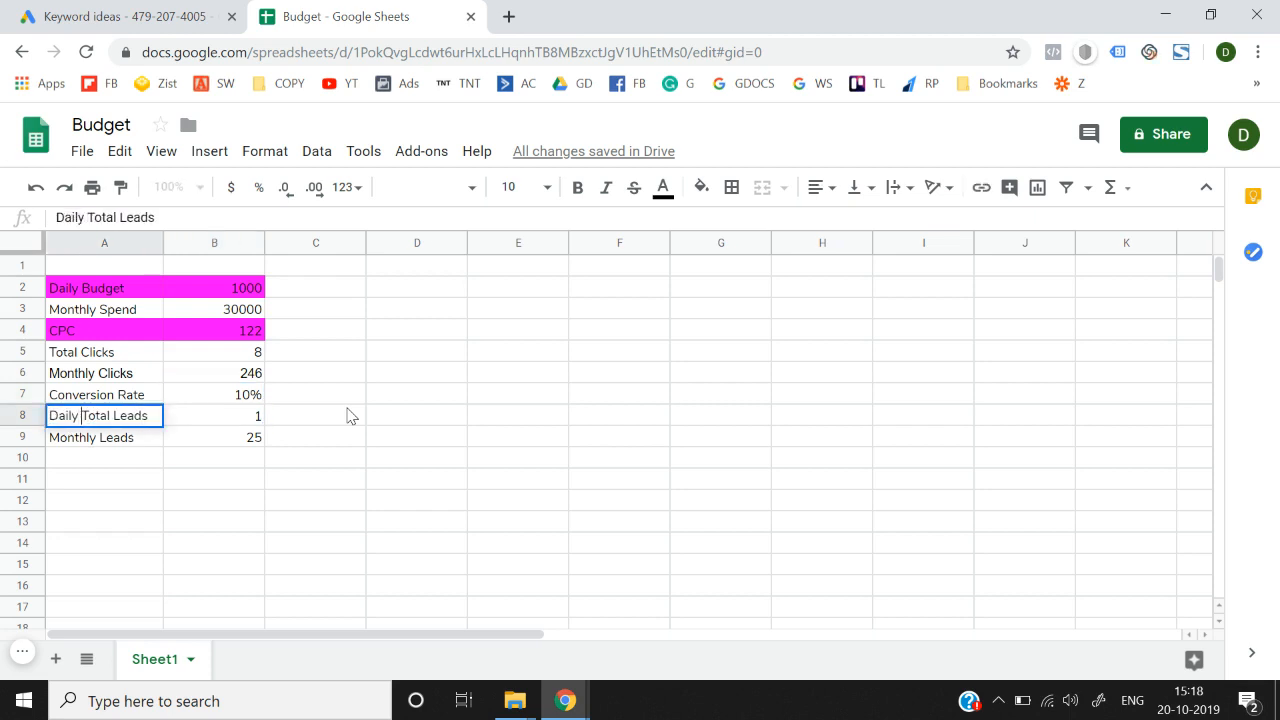
{"action": "key", "text": "ctrl+Return"}
- Review the Monthly Clicks, Conversion Rate, Daily Total Leads and Monthly Leads rows one by one
{"action": "key", "text": "Up"}
{"action": "key", "text": "Up"}
{"action": "key", "text": "Right"}
{"action": "key", "text": "Left"}
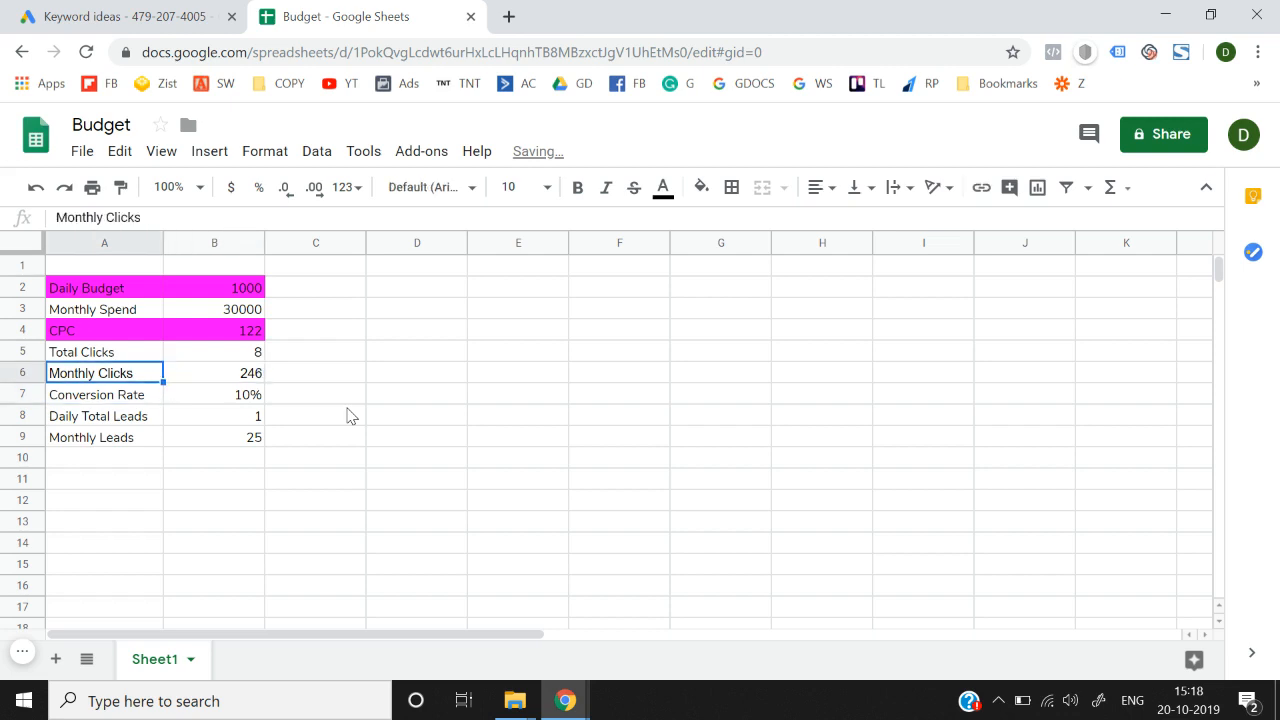
{"action": "key", "text": "Right"}
{"action": "key", "text": "shift+Left"}
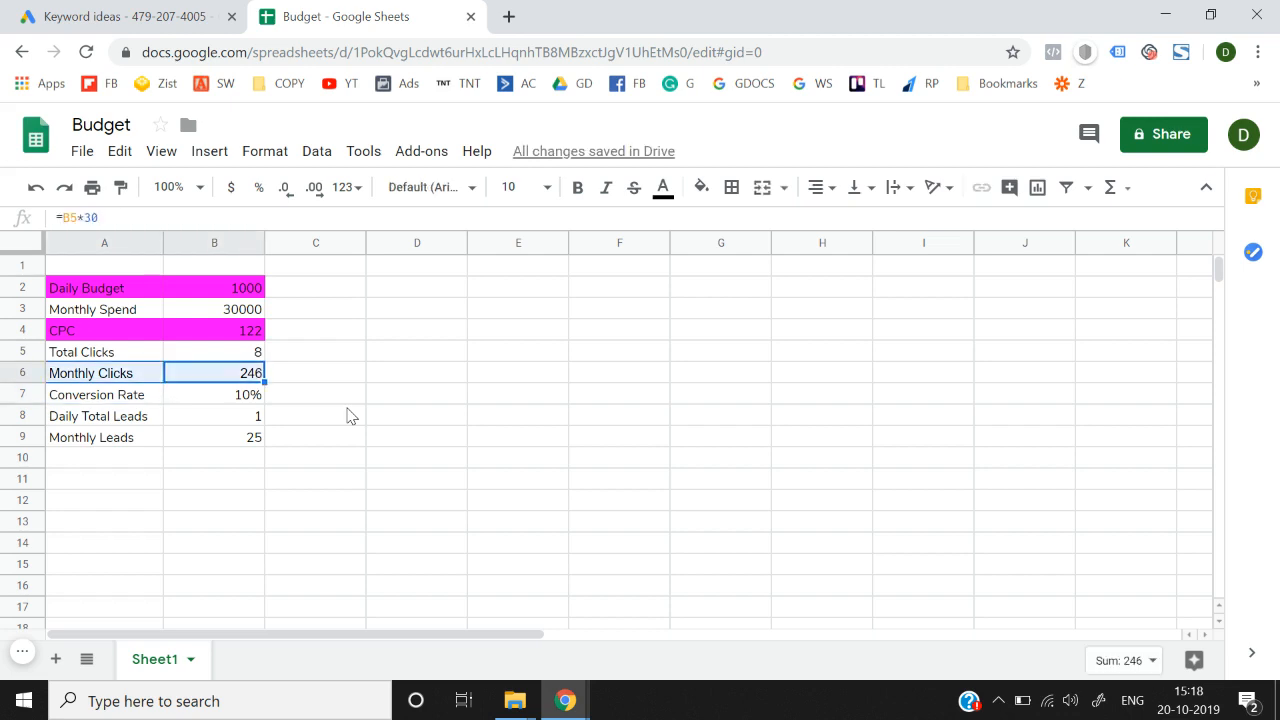
{"action": "key", "text": "Down"}
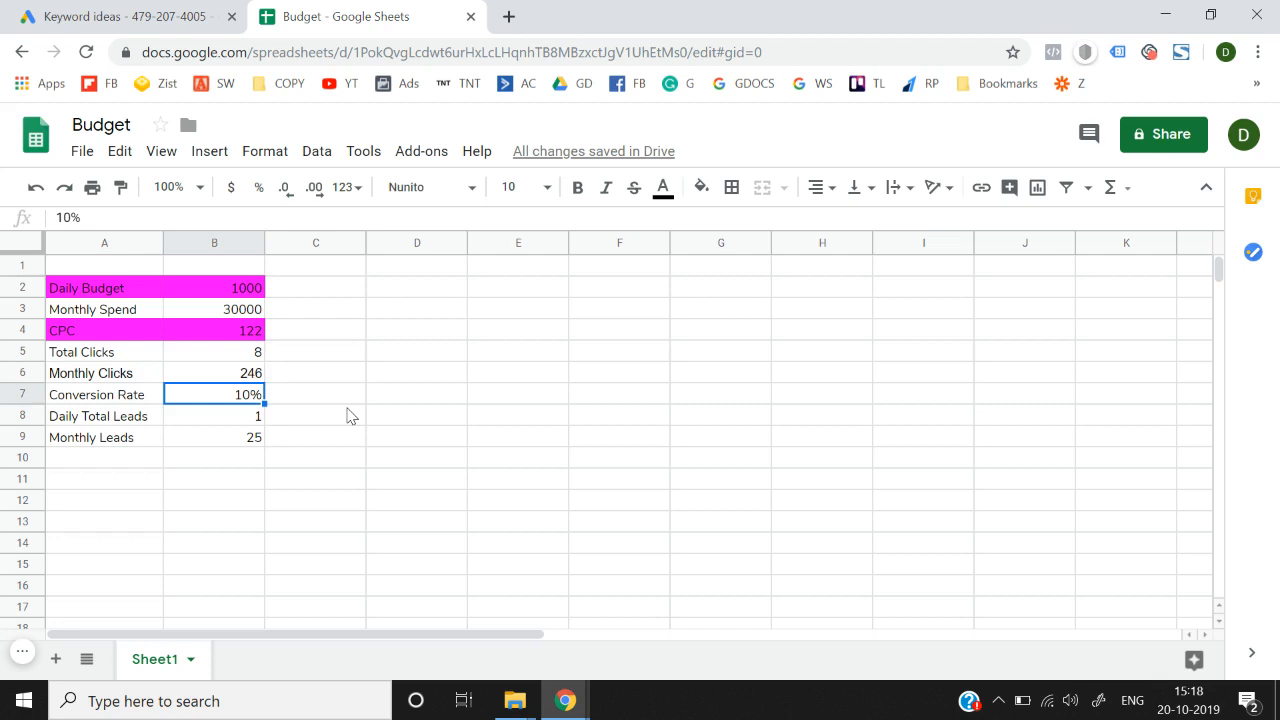
{"action": "key", "text": "Left"}
{"action": "key", "text": "shift+Right"}
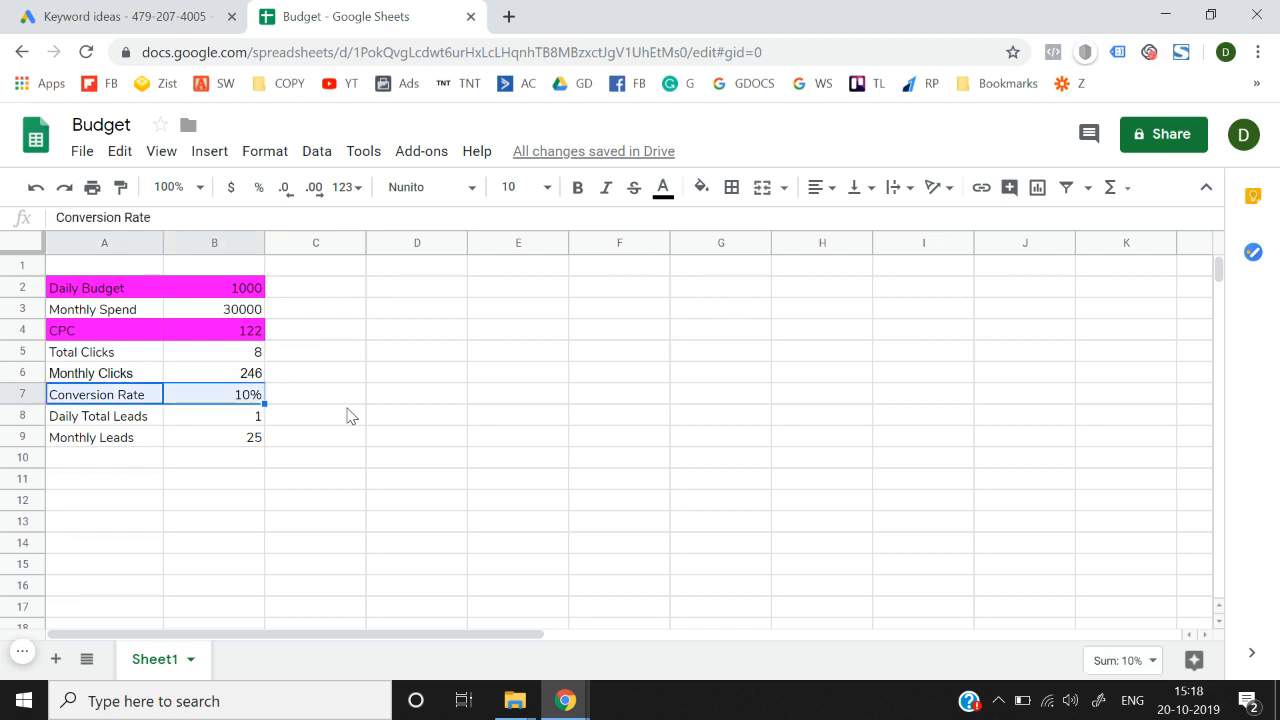
{"action": "key", "text": "Down"}
{"action": "key", "text": "shift+Right"}
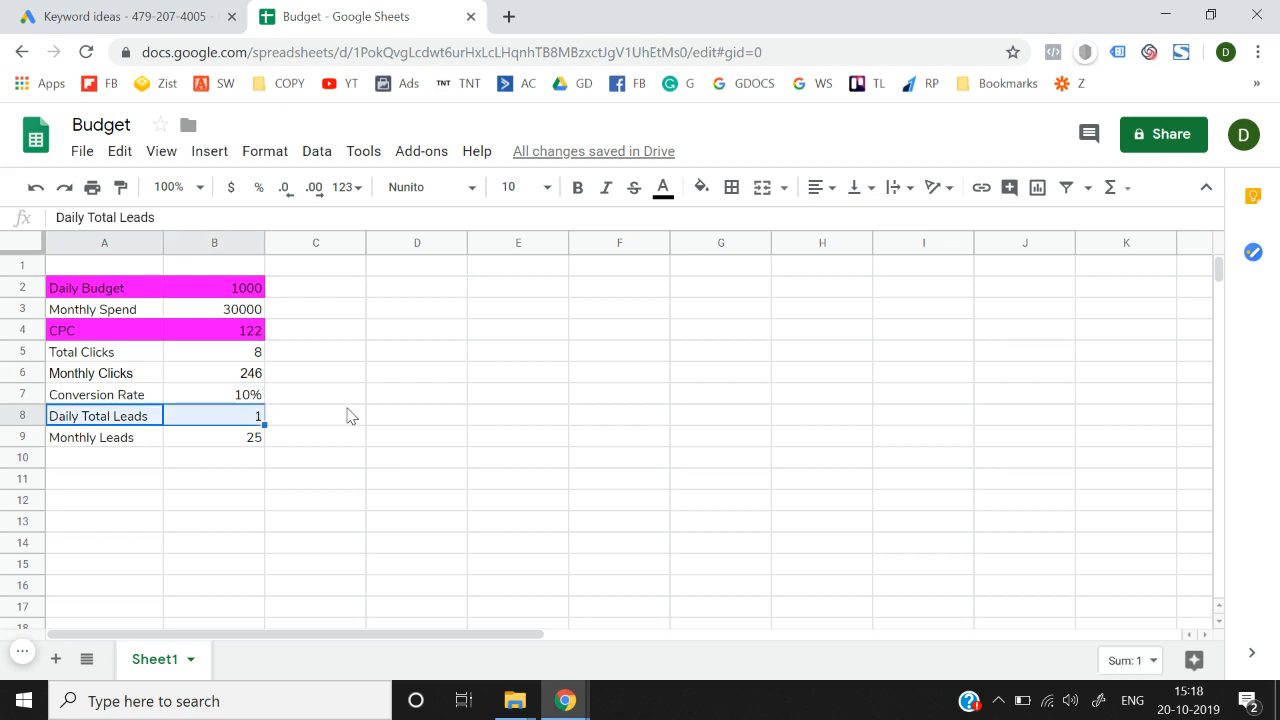
{"action": "key", "text": "Down"}
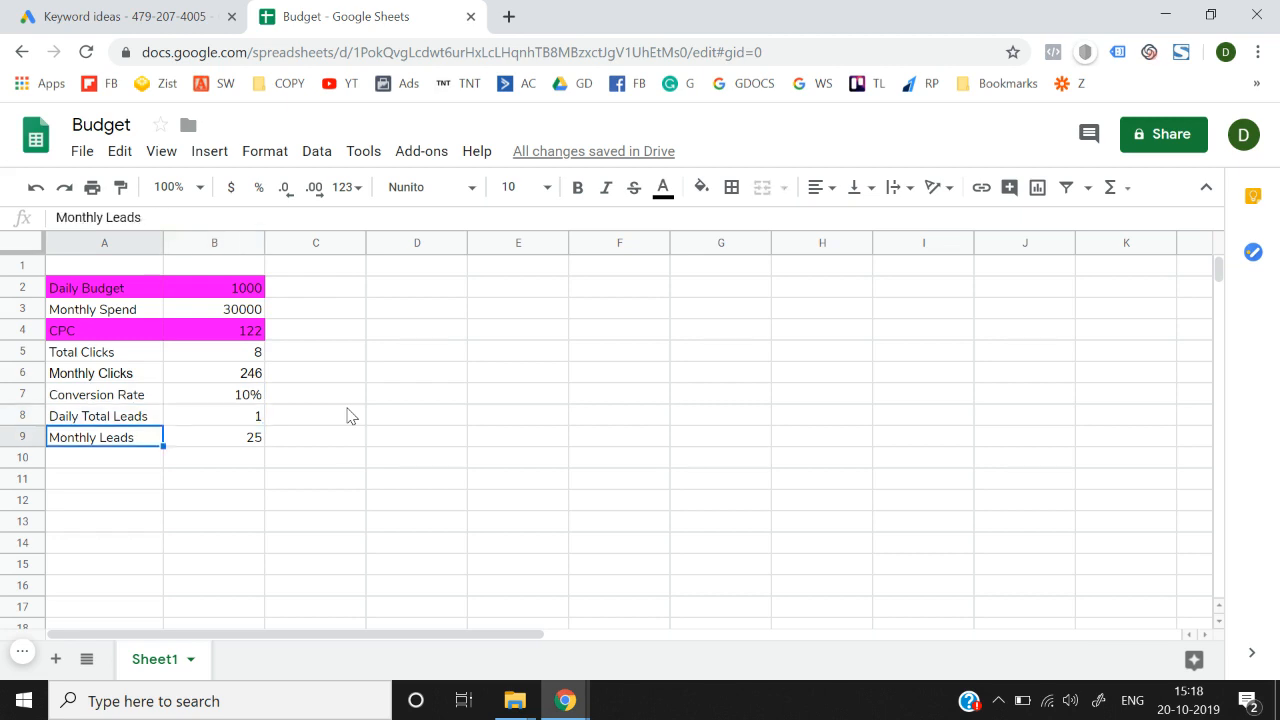
{"action": "key", "text": "shift+Right"}
{"action": "key", "text": "shift+Left"}
{"action": "key", "text": "shift+Right"}
{"action": "key", "text": "shift+Left"}
{"action": "key", "text": "shift+Right"}
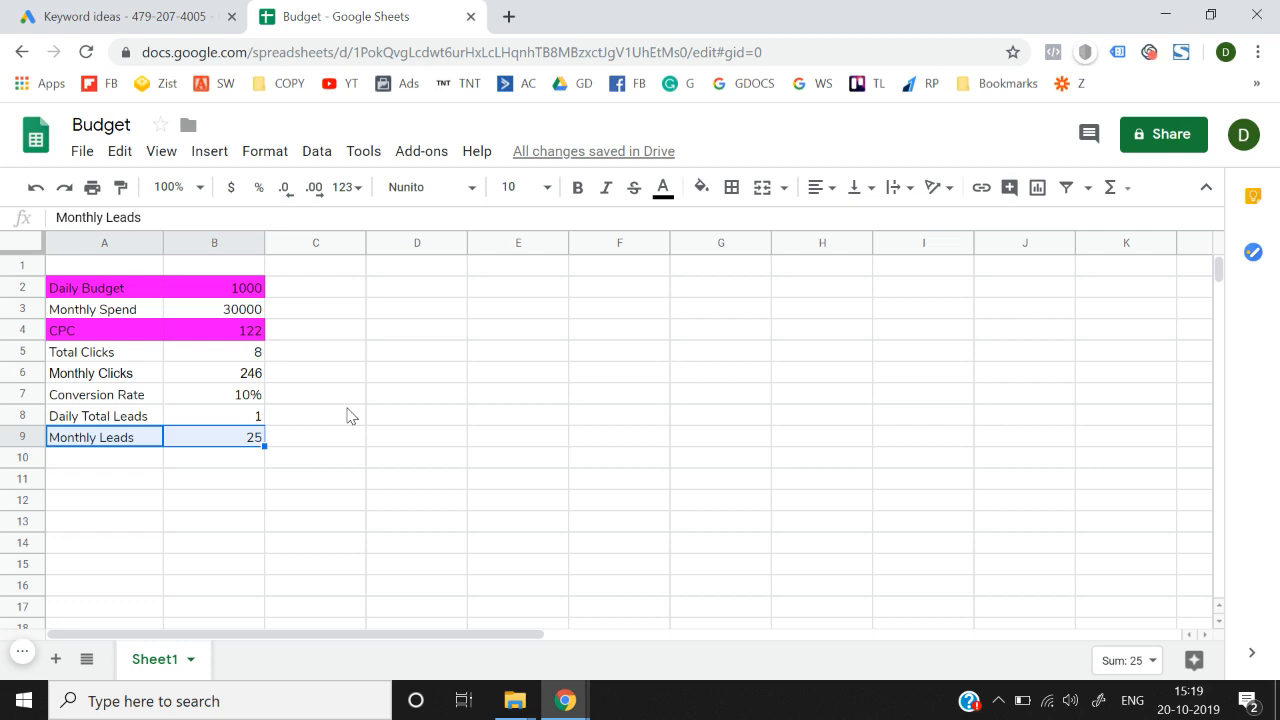
- Add a "Lead to Customer CR" row in row 10 with a rate of 20%
{"action": "key", "text": "Down"}
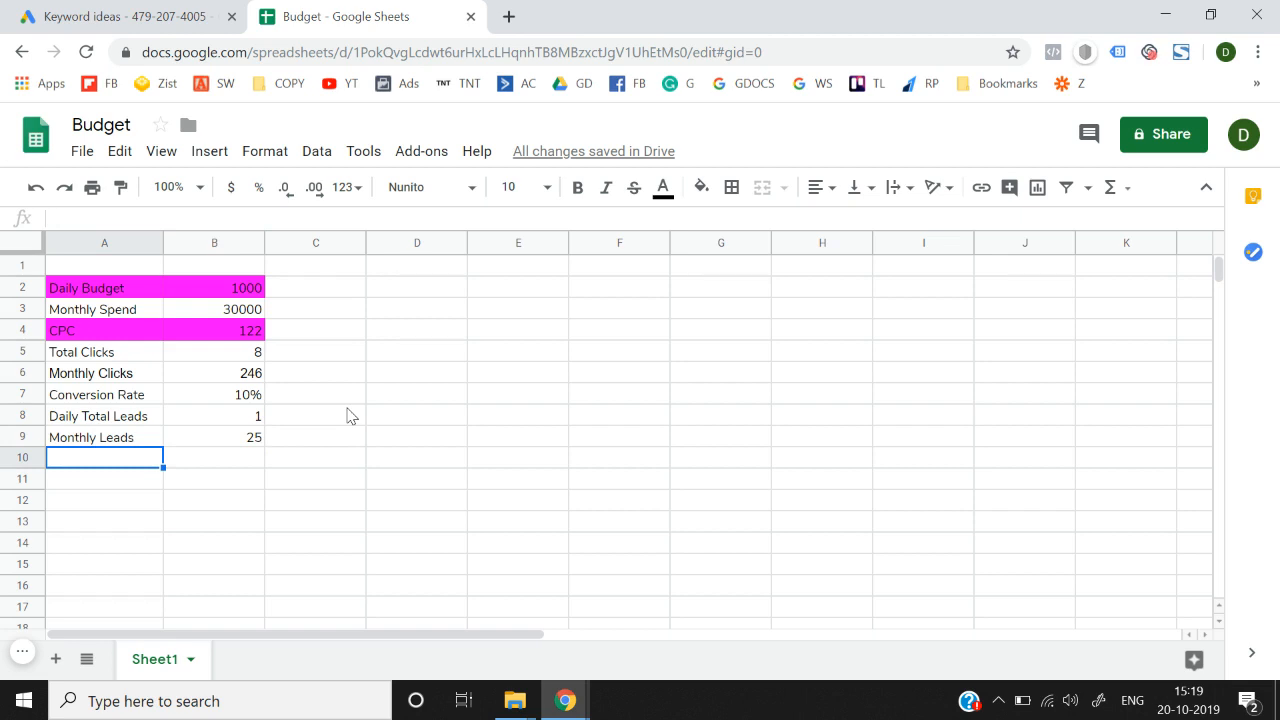
{"action": "type", "text": "L"}
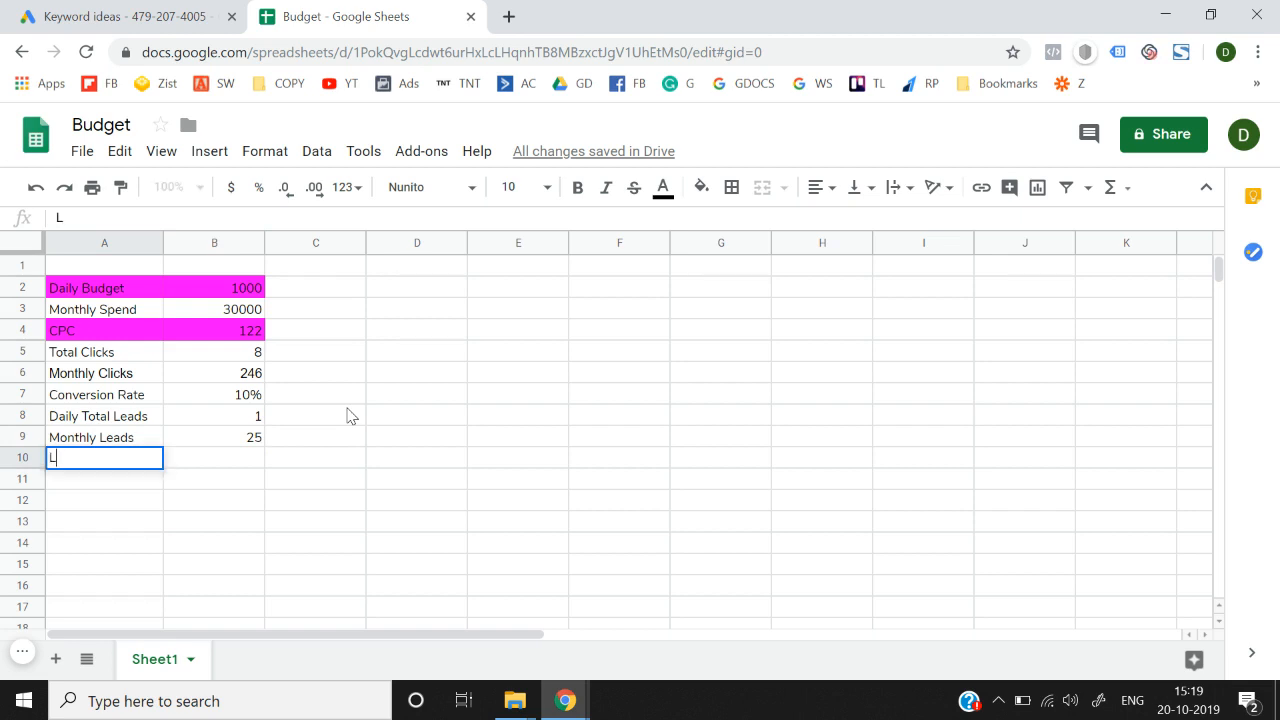
{"action": "type", "text": "ead to Customer CR"}
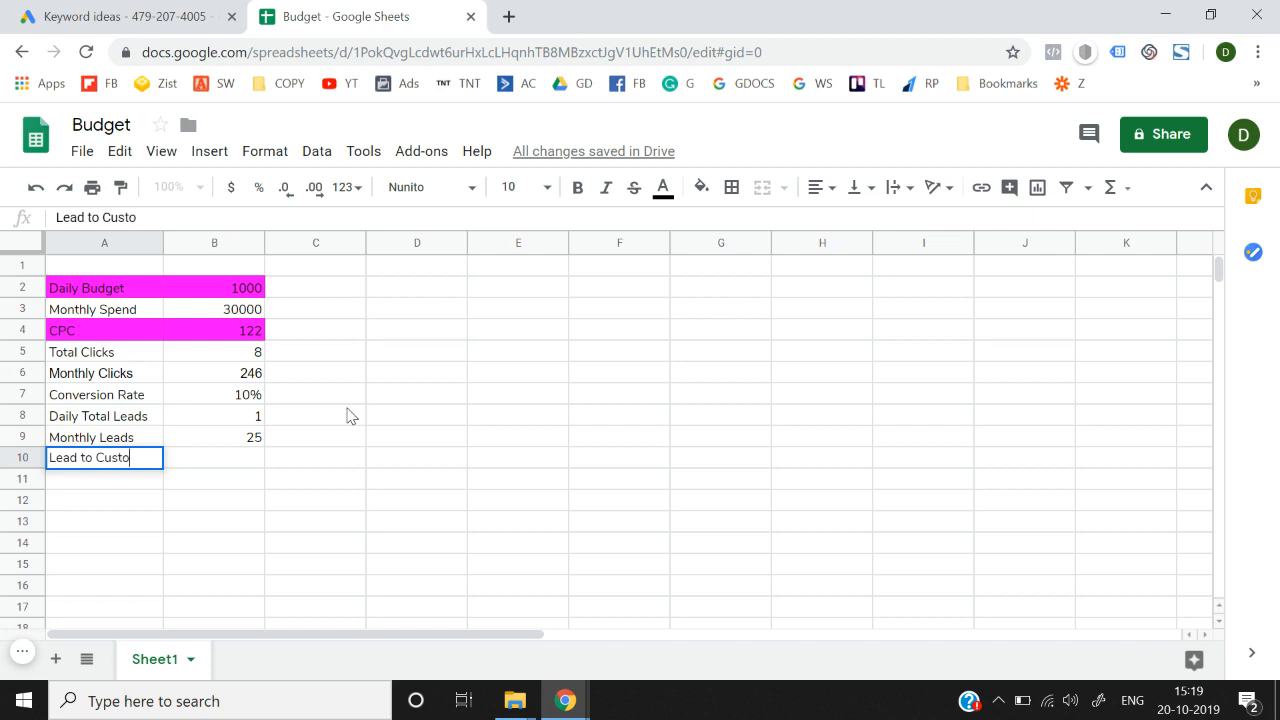
{"action": "key", "text": "Return"}
{"action": "key", "text": "Up"}
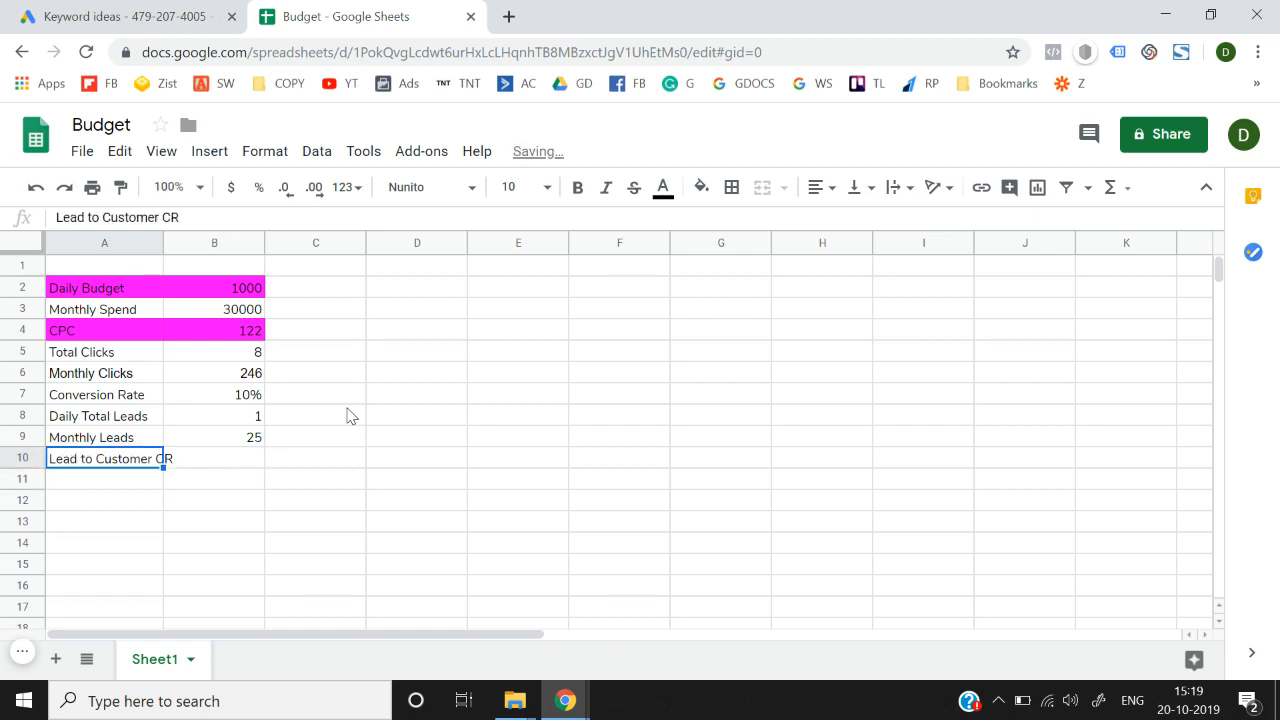
{"action": "key", "text": "Right"}
{"action": "type", "text": "20%"}
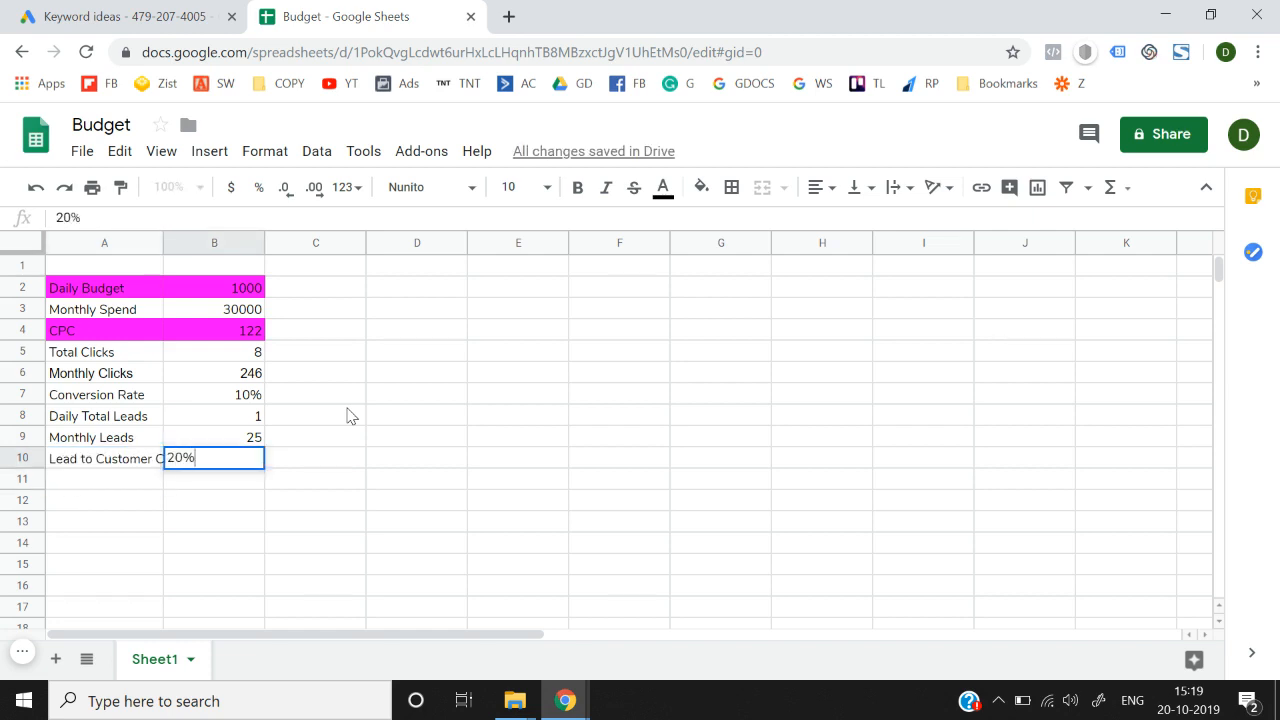
{"action": "key", "text": "Return"}
- Label cell A11 "Total Customers" below the Lead to Customer CR row
{"action": "key", "text": "Left"}
{"action": "type", "text": "Total C"}
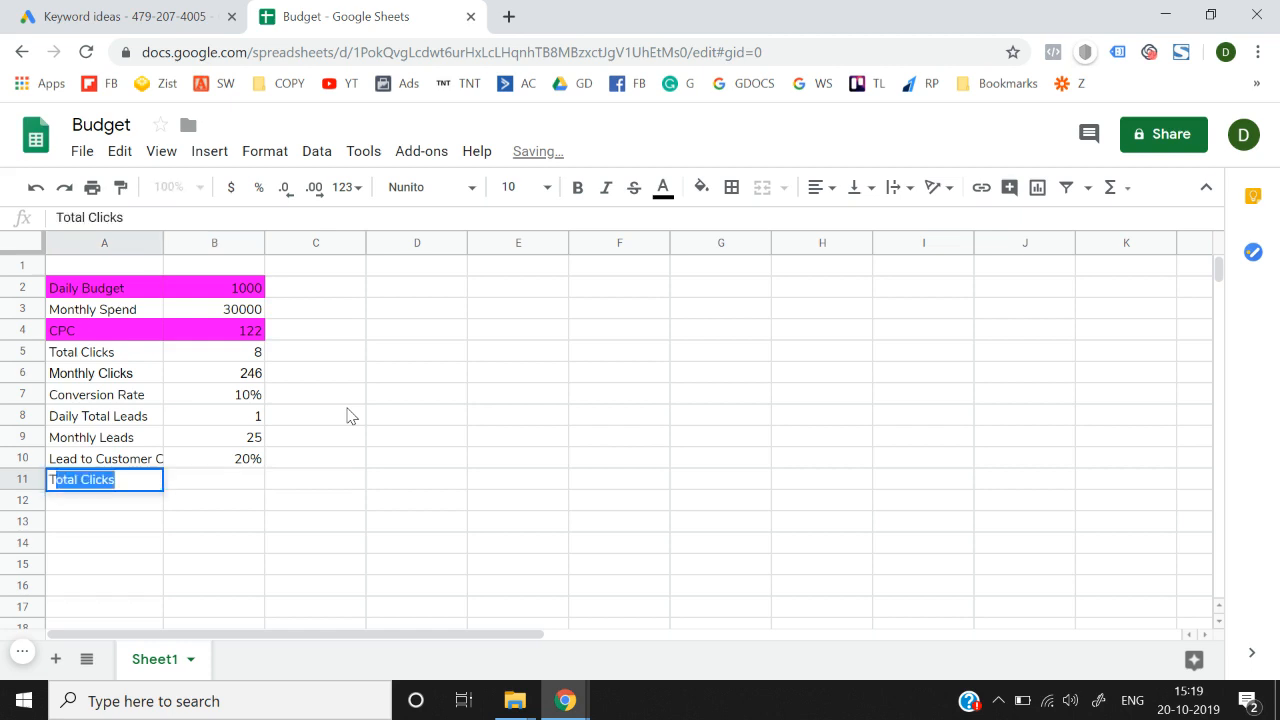
{"action": "type", "text": "ustomers"}
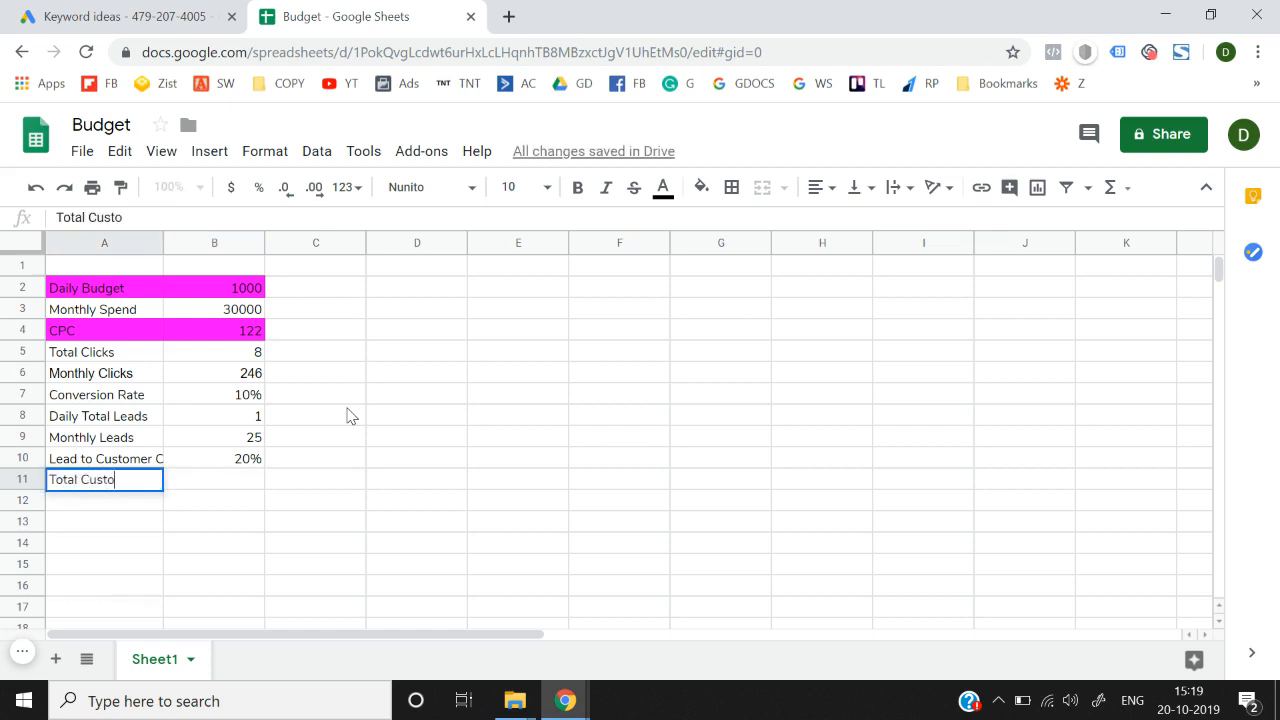
{"action": "key", "text": "Return"}
- Enter the formula =B9*B10 in B11 to multiply monthly leads by the lead-to-customer rate
{"action": "key", "text": "Up"}
{"action": "key", "text": "Right"}
{"action": "type", "text": "="}
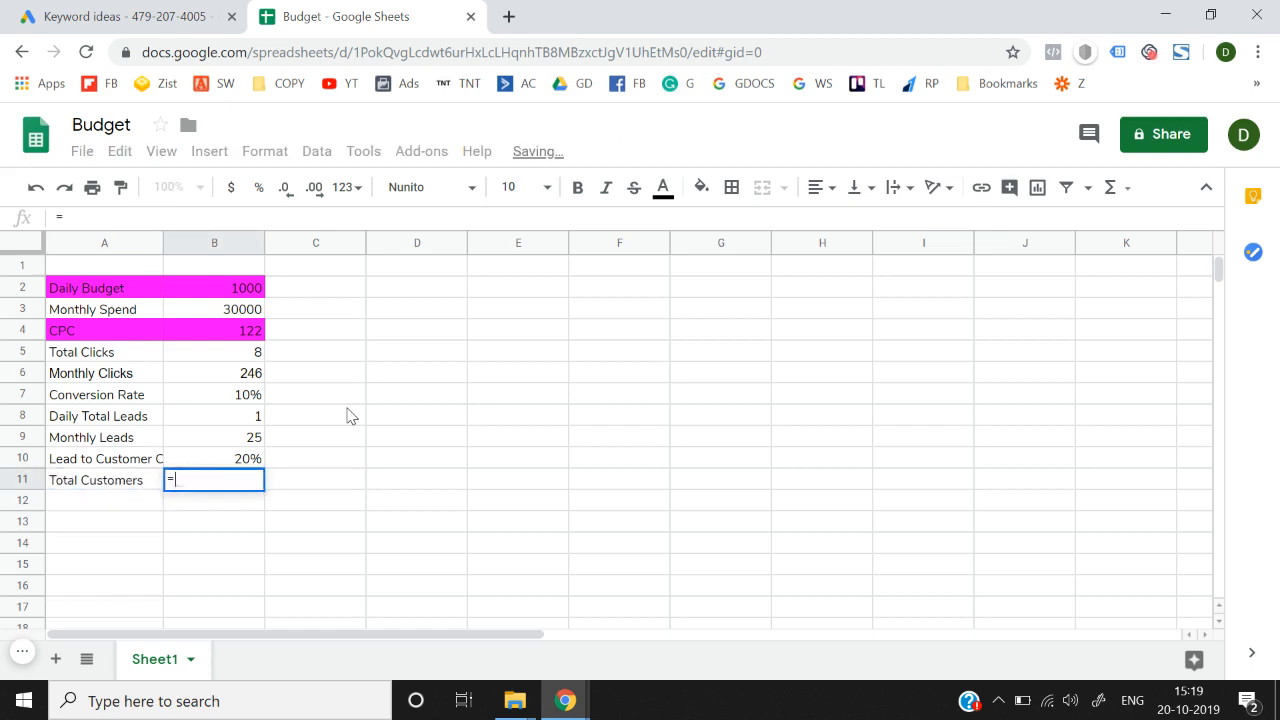
{"action": "key", "text": "Up"}
{"action": "key", "text": "Up"}
{"action": "type", "text": "*"}
{"action": "key", "text": "Up"}
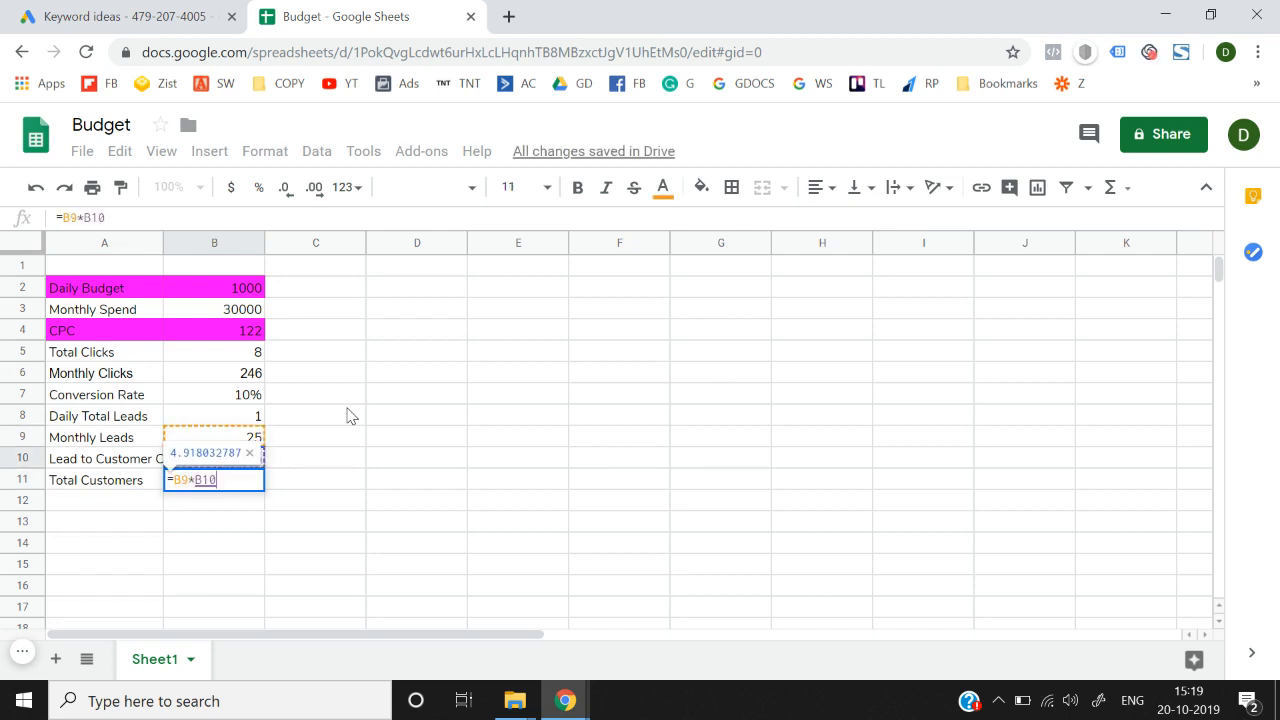
{"action": "key", "text": "Return"}
- Format the Total Customers value in B11 to show no decimal places
{"action": "key", "text": "Up"}
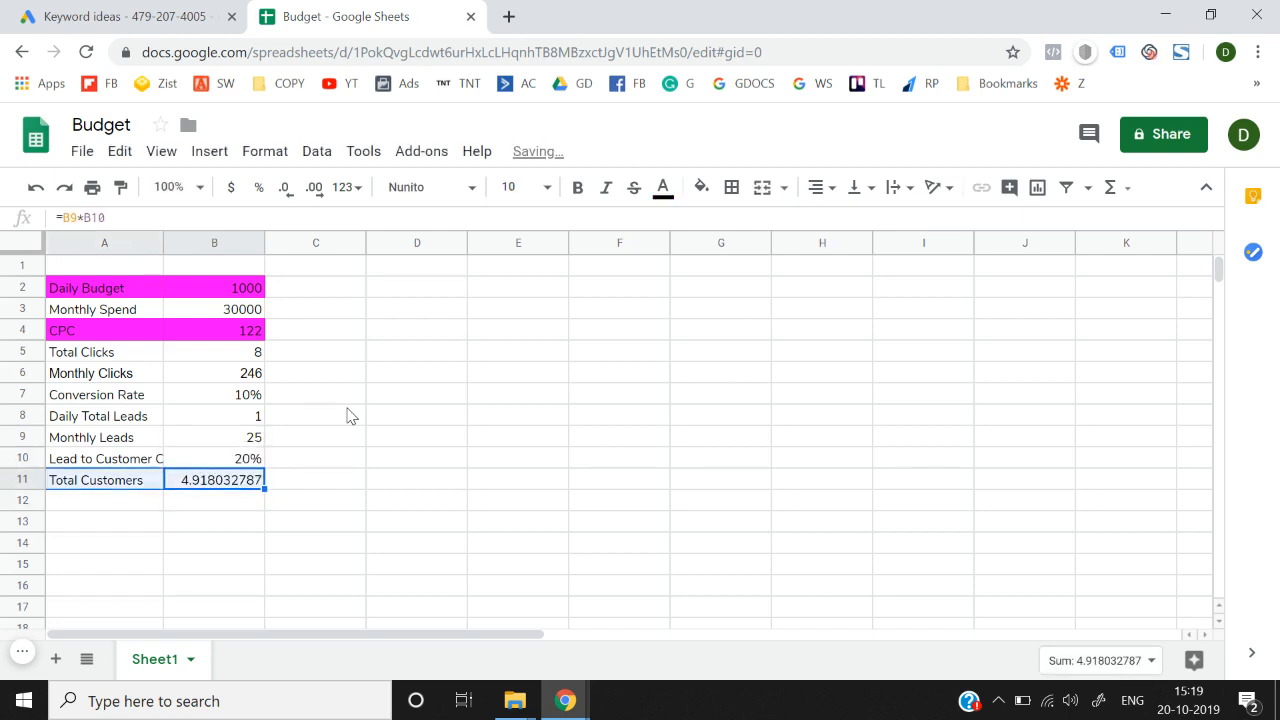
{"action": "key", "text": "Right"}
{"action": "key", "text": "Left"}
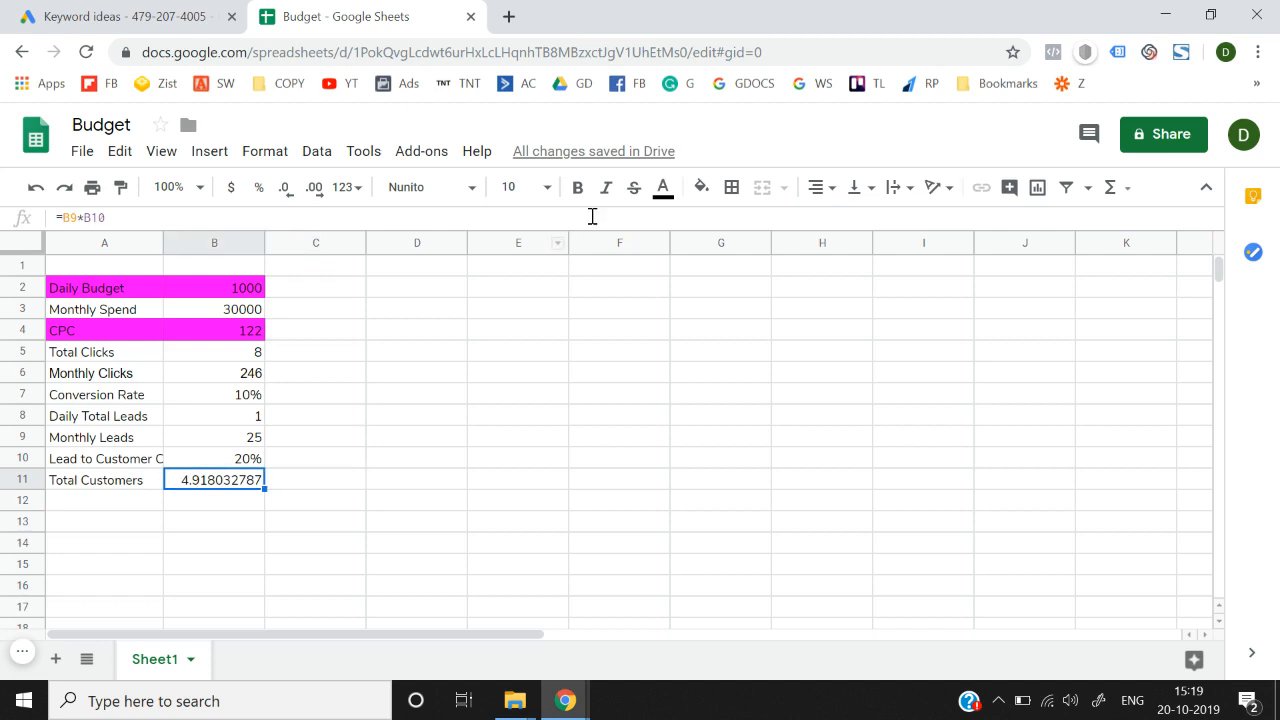
{"action": "left_click", "coordinate": [287, 190]}
{"action": "left_click", "coordinate": [289, 192]}
{"action": "left_click", "coordinate": [290, 194]}
{"action": "left_click", "coordinate": [290, 194]}
{"action": "left_click", "coordinate": [290, 194]}
{"action": "left_click", "coordinate": [290, 194]}
{"action": "left_click", "coordinate": [290, 194]}
{"action": "left_click", "coordinate": [290, 194]}
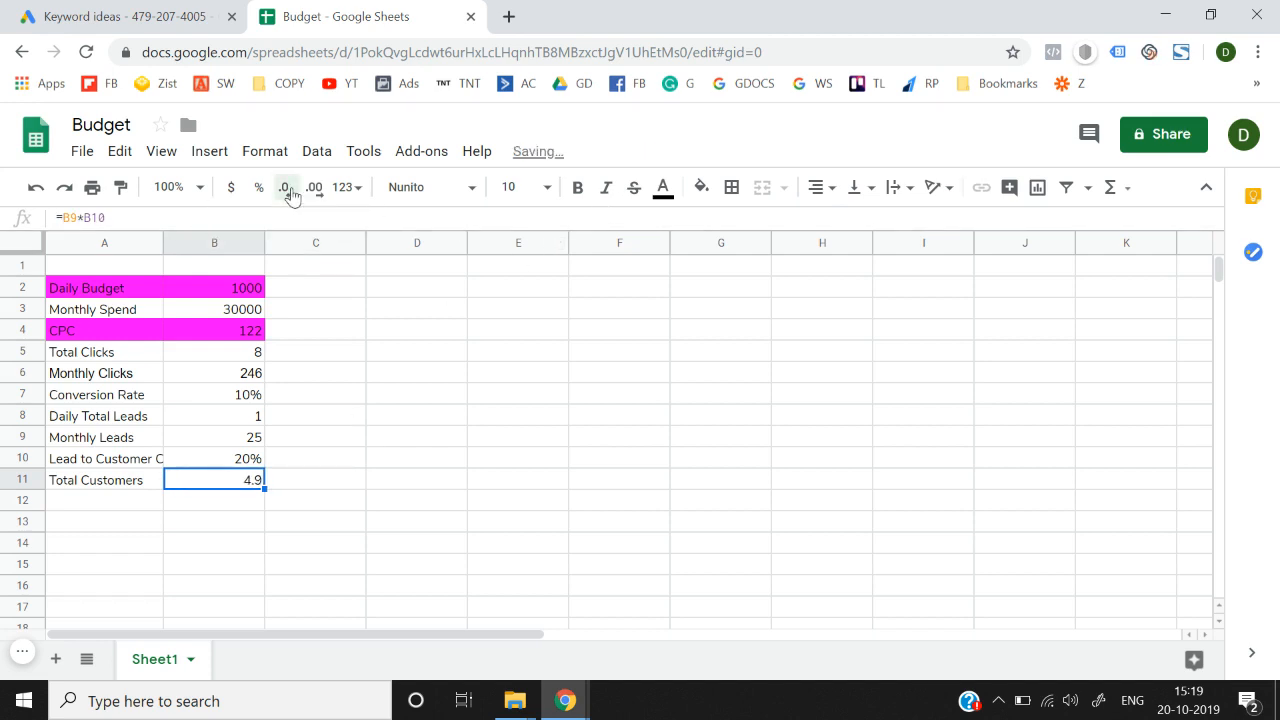
{"action": "left_click", "coordinate": [290, 194]}
- Review the leads, CPC and Total Clicks rows of the budget estimate
{"action": "left_click", "coordinate": [313, 447]}
{"action": "key", "text": "Left"}
{"action": "key", "text": "Up"}
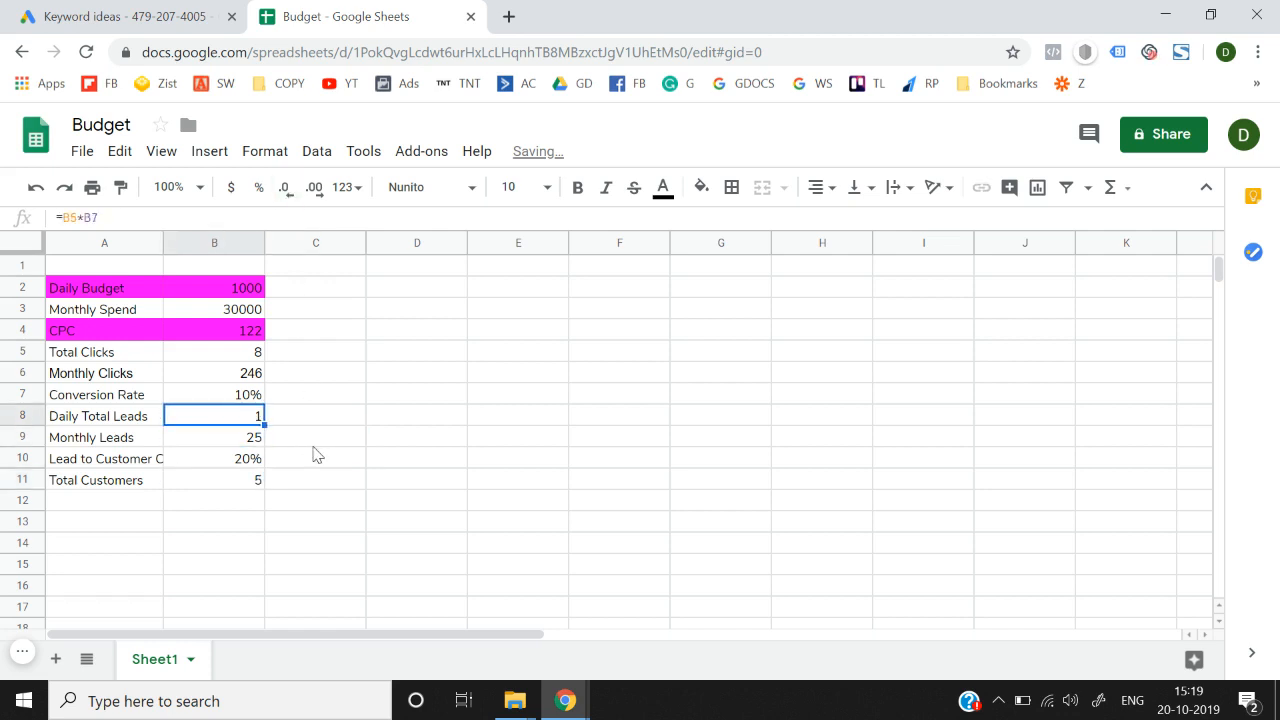
{"action": "key", "text": "Left"}
{"action": "key", "text": "Up"}
{"action": "key", "text": "Up"}
{"action": "key", "text": "Up"}
{"action": "key", "text": "Up"}
{"action": "key", "text": "Up"}
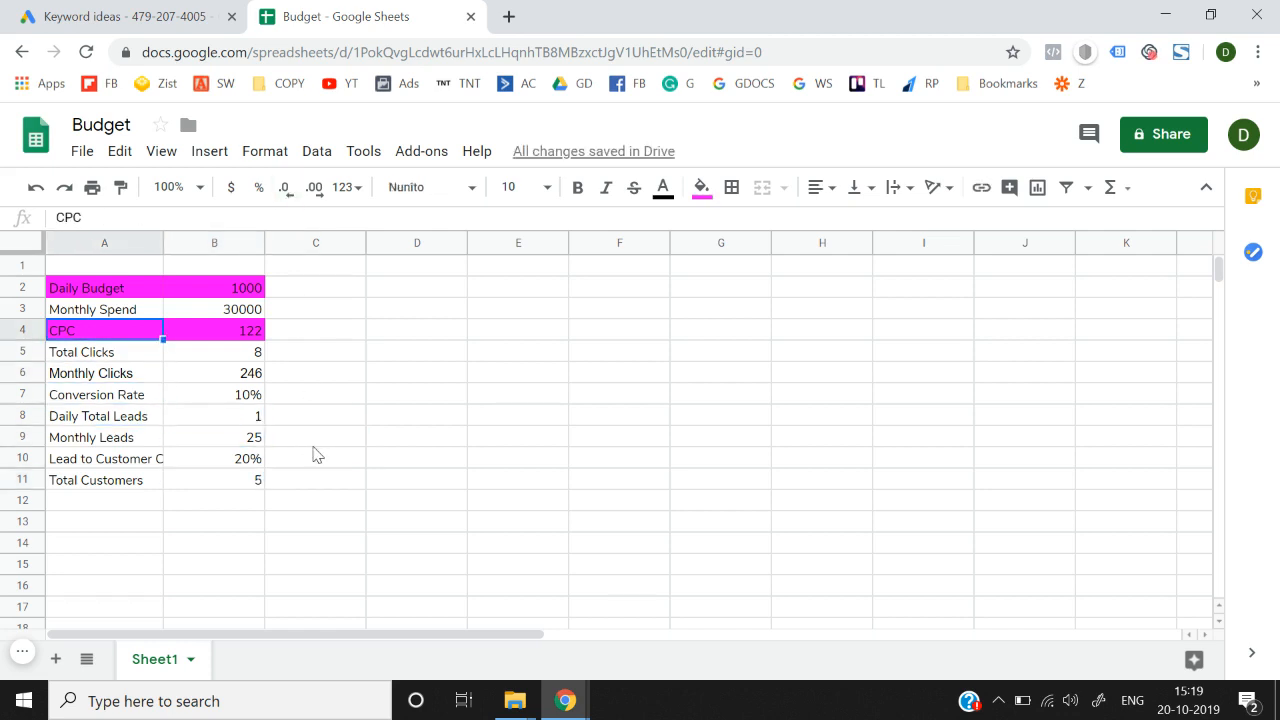
{"action": "key", "text": "Down"}
{"action": "key", "text": "Down"}
{"action": "key", "text": "Right"}
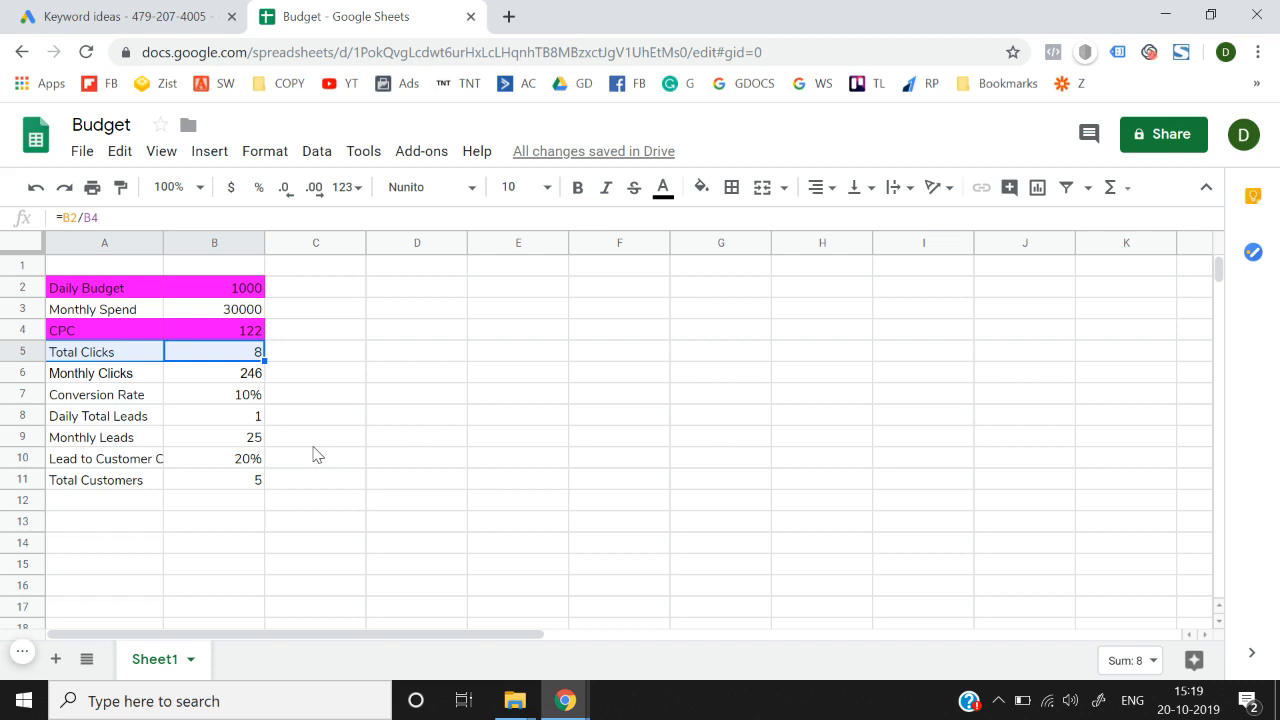
- Try a Daily Budget of 3000 in B2 and check the Total Clicks estimate
{"action": "key", "text": "Up"}
{"action": "key", "text": "Up"}
{"action": "key", "text": "Up"}
{"action": "type", "text": "3000"}
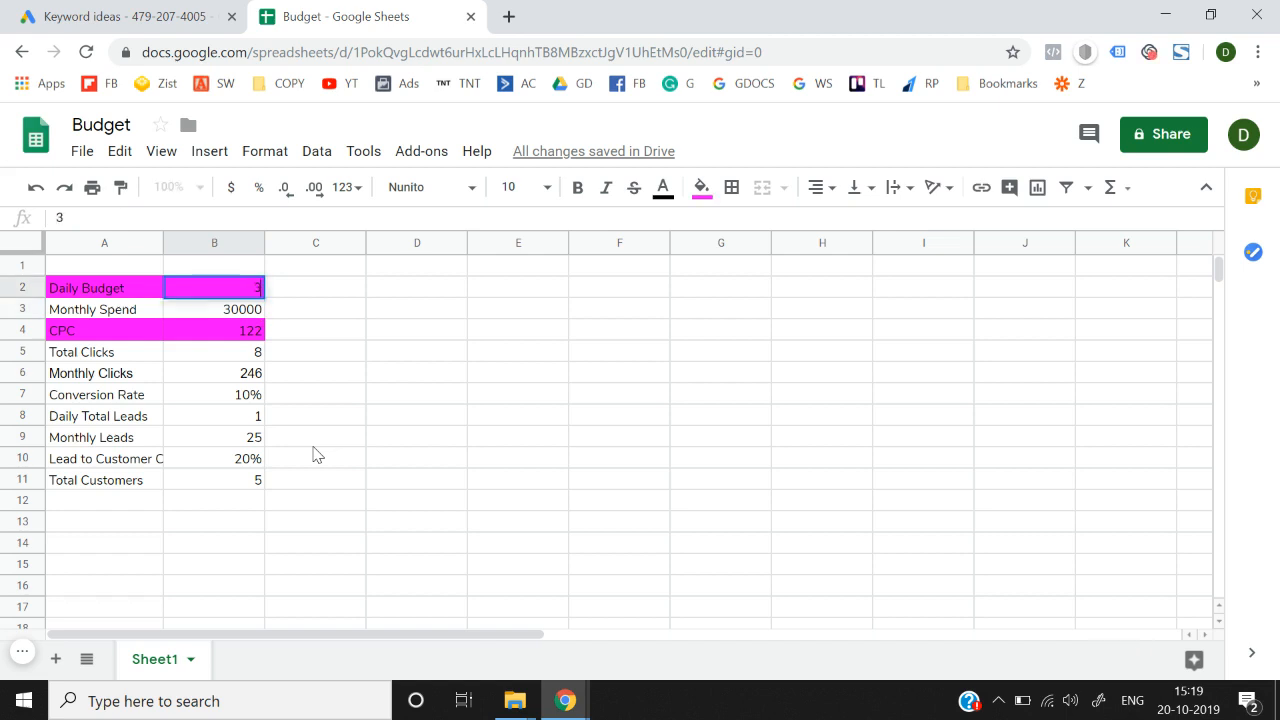
{"action": "key", "text": "Return"}
{"action": "key", "text": "Down"}
{"action": "key", "text": "Down"}
- Try a Daily Budget of 12000 in B2 and check the Total Clicks estimate
{"action": "key", "text": "Up"}
{"action": "key", "text": "Up"}
{"action": "key", "text": "Up"}
{"action": "type", "text": "12000"}
{"action": "key", "text": "Return"}
{"action": "key", "text": "Down"}
{"action": "key", "text": "Down"}
- Set the Daily Budget in B2 to 12500 and check the Total Clicks estimate
{"action": "key", "text": "Up"}
{"action": "key", "text": "Up"}
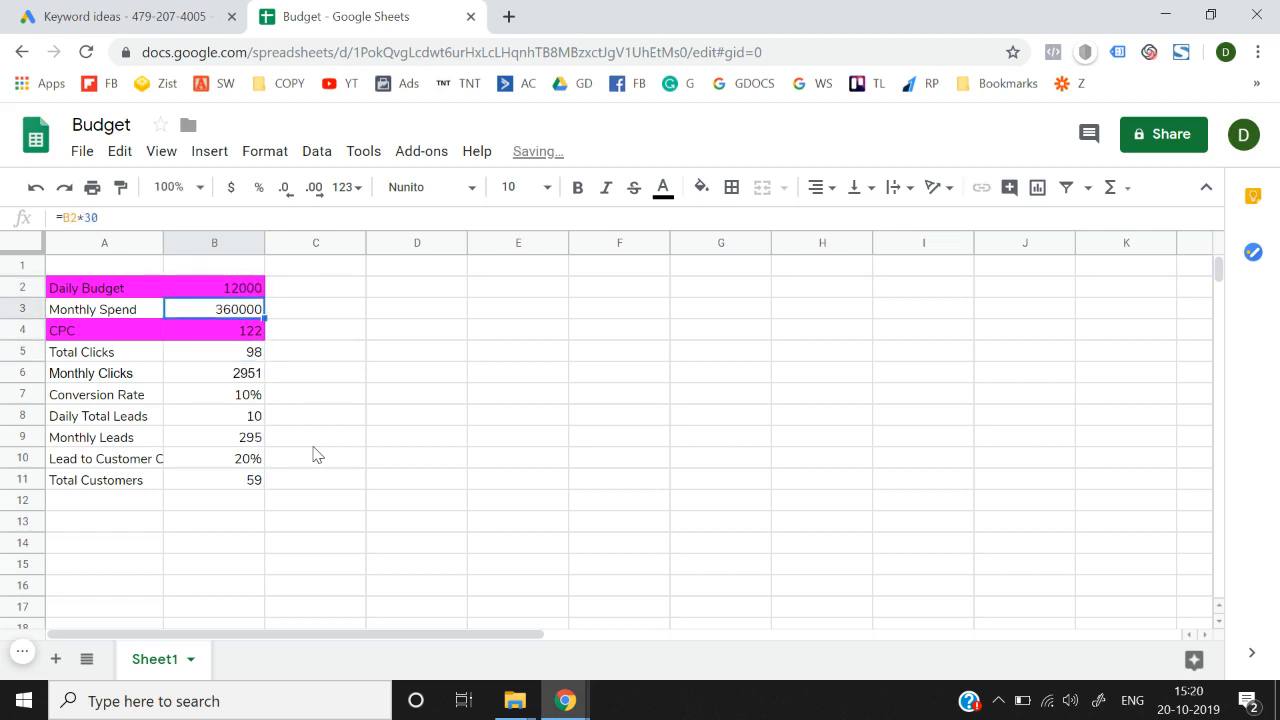
{"action": "key", "text": "Up"}
{"action": "type", "text": "12500"}
{"action": "key", "text": "Return"}
{"action": "key", "text": "Up"}
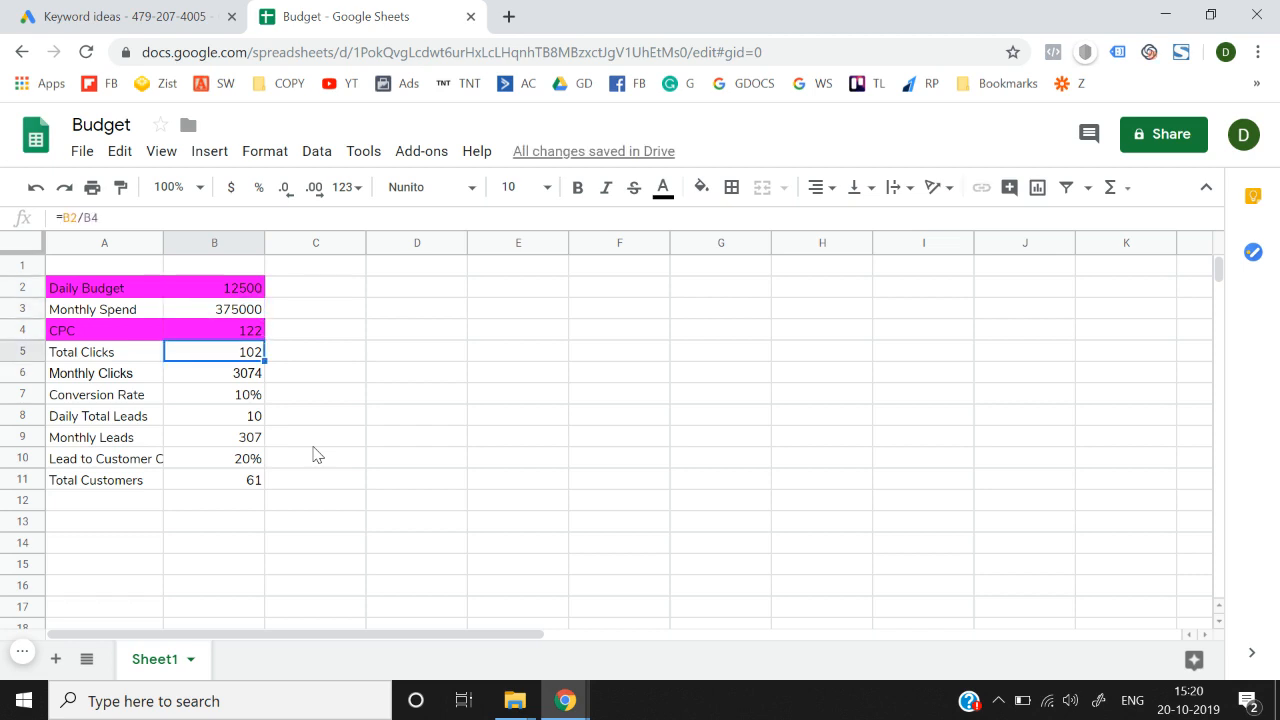
- Examine the Total Clicks estimate and its formula in row 5
{"action": "key", "text": "shift+Left"}
{"action": "key", "text": "Right"}
{"action": "key", "text": "Left"}
{"action": "key", "text": "shift+Left"}
{"action": "key", "text": "Right"}
{"action": "key", "text": "Left"}
{"action": "key", "text": "shift+Left"}
{"action": "key", "text": "shift+Right"}
{"action": "key", "text": "shift+Left"}
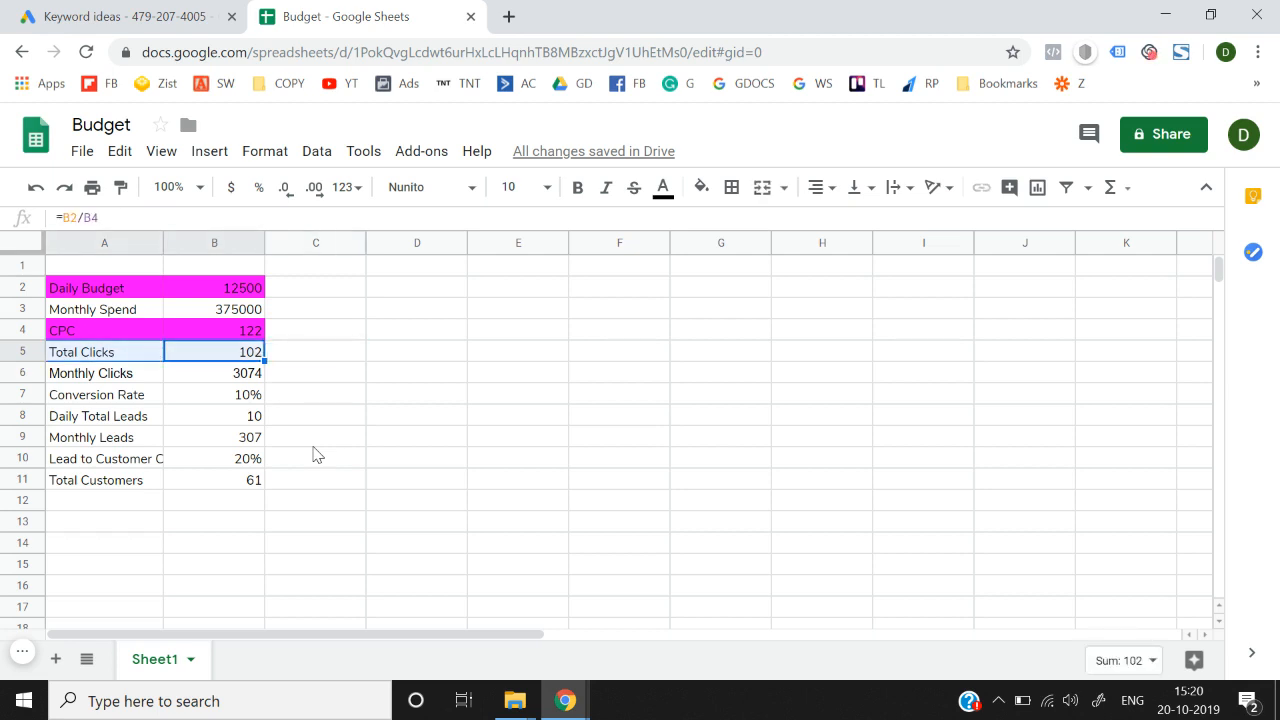
- Review the Conversion Rate in row 7 and the Daily Budget in row 2
{"action": "key", "text": "Down"}
{"action": "key", "text": "Down"}
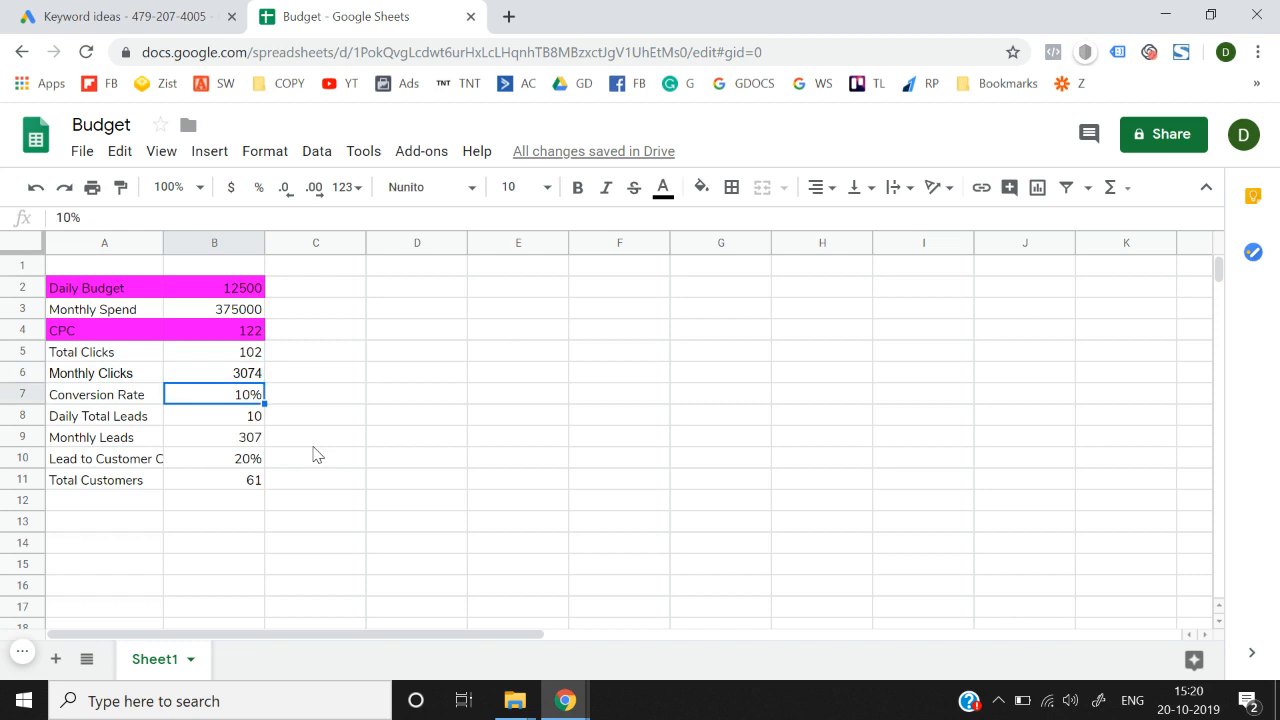
{"action": "key", "text": "shift+Left"}
{"action": "key", "text": "shift+Right"}
{"action": "key", "text": "Up"}
{"action": "key", "text": "Up"}
{"action": "key", "text": "Up"}
{"action": "key", "text": "Up"}
{"action": "key", "text": "Up"}
{"action": "key", "text": "shift+Left"}
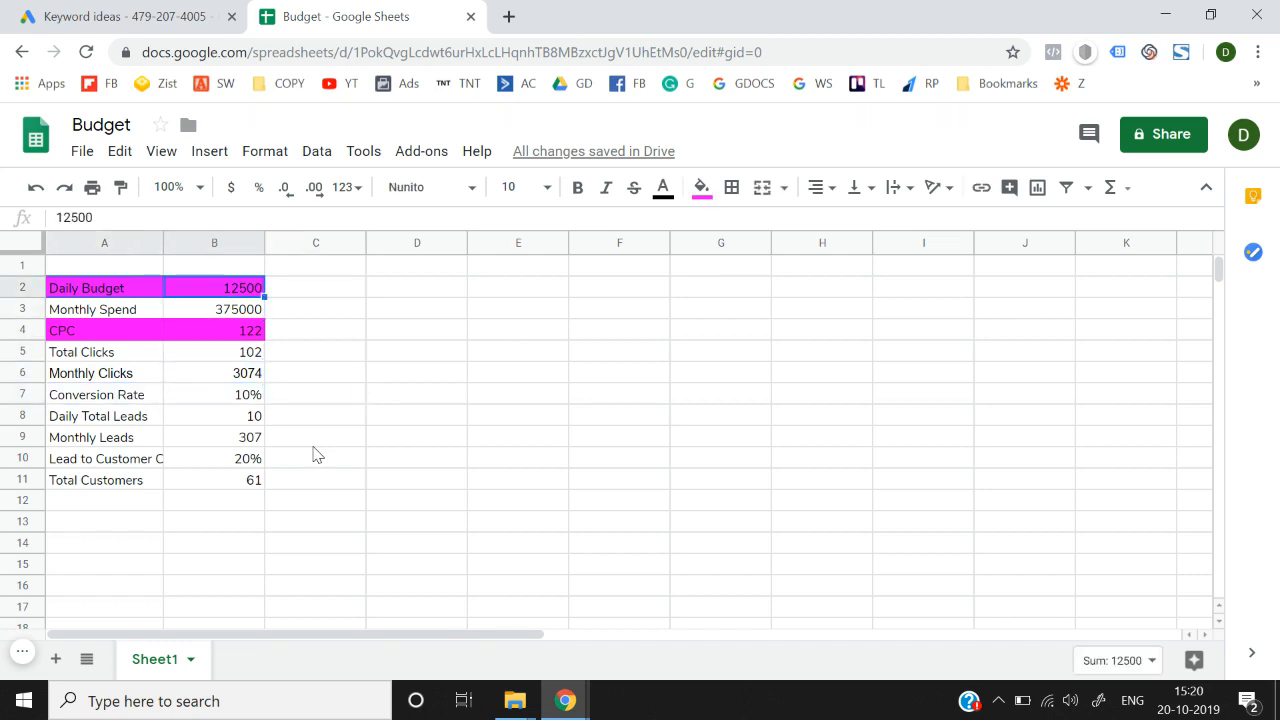
- Follow the estimate from CPC through the clicks and leads rows down to Total Customers in row 11
{"action": "key", "text": "shift+Right"}
{"action": "key", "text": "Down"}
{"action": "key", "text": "Down"}
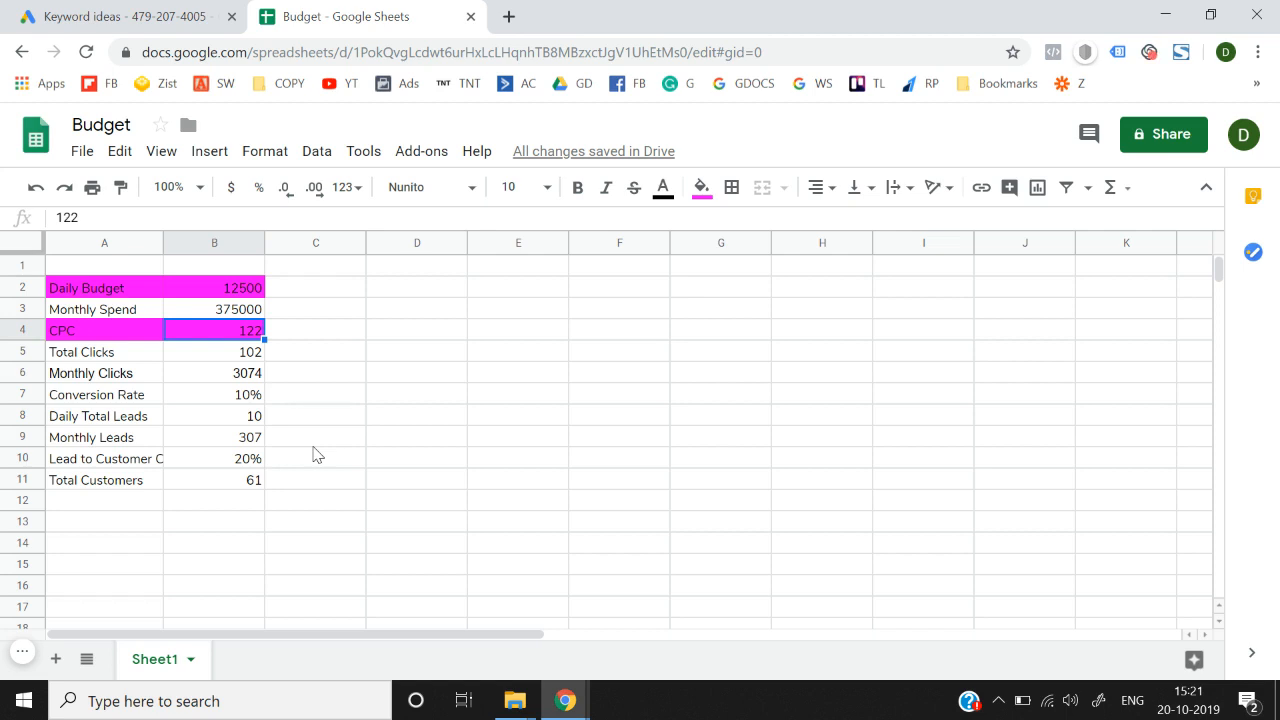
{"action": "key", "text": "Down"}
{"action": "key", "text": "Down"}
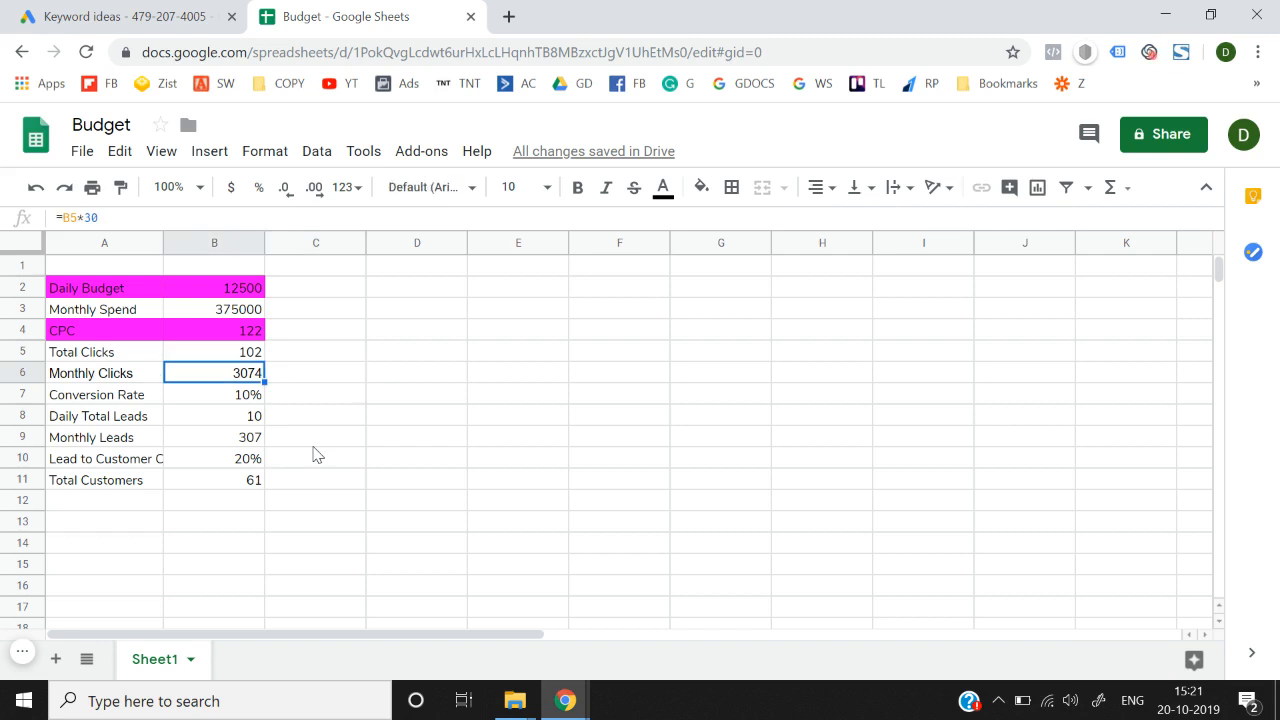
{"action": "key", "text": "Down"}
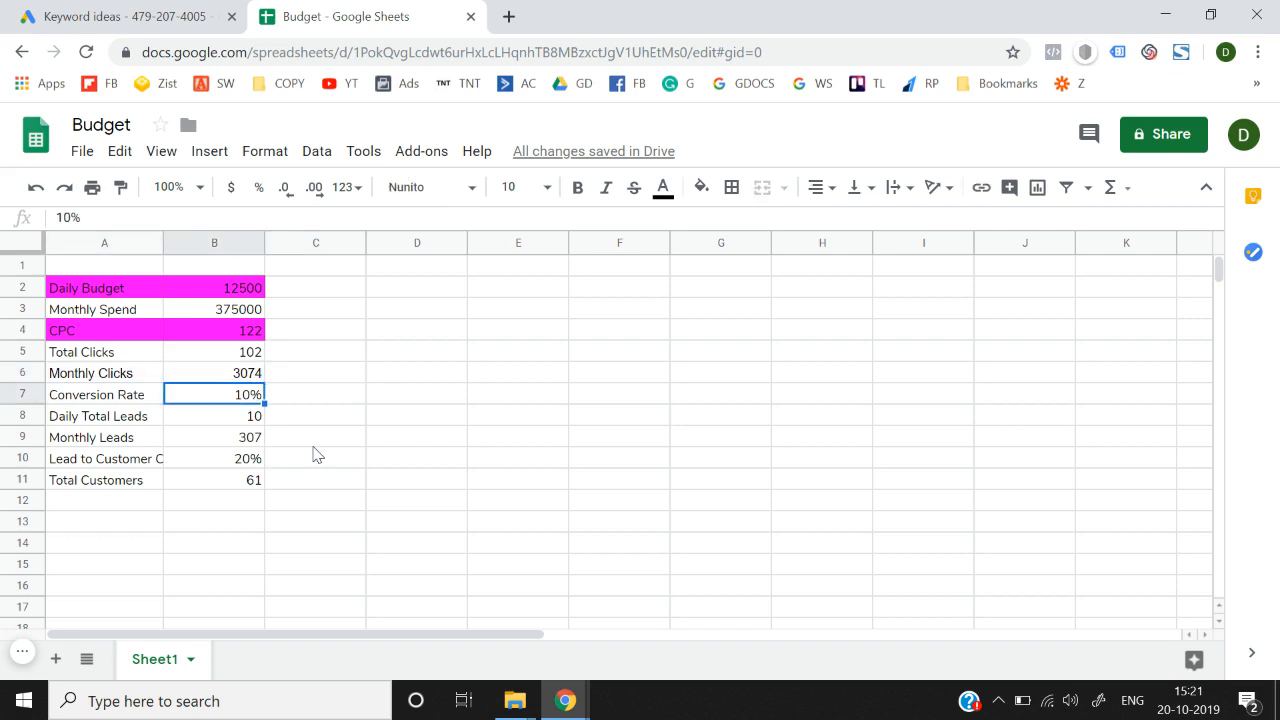
{"action": "key", "text": "Down"}
{"action": "key", "text": "Down"}
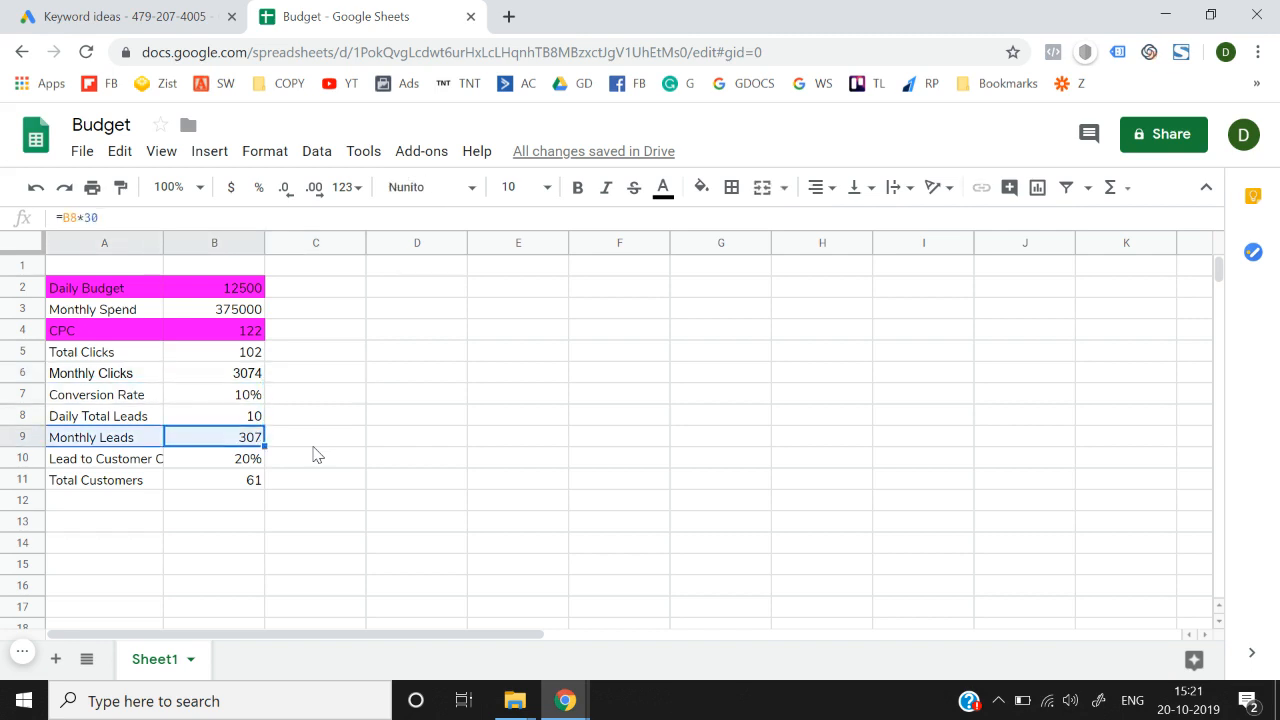
{"action": "key", "text": "Down"}
{"action": "key", "text": "Down"}
{"action": "key", "text": "shift+Left"}
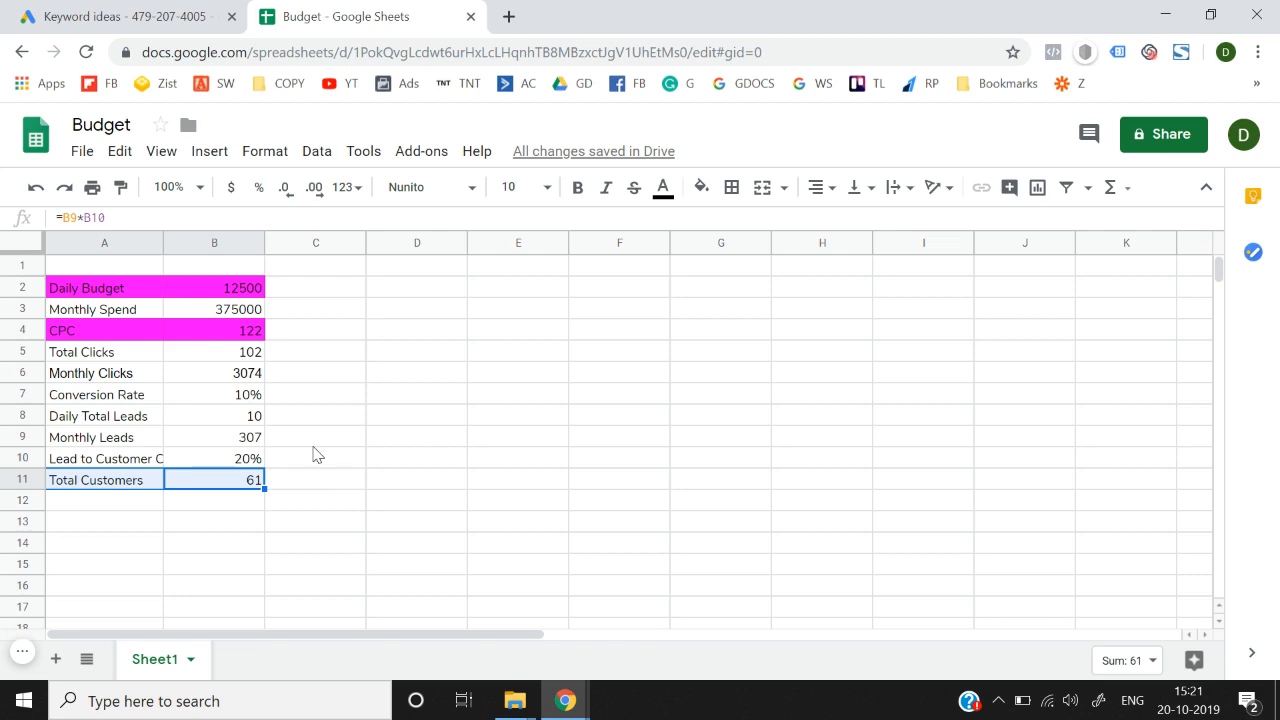
- Review how the Daily Budget and CPC lead to Total Clicks, Monthly Clicks and the Conversion Rate
{"action": "key", "text": "Up"}
{"action": "key", "text": "Up"}
{"action": "key", "text": "Up"}
{"action": "key", "text": "Up"}
{"action": "key", "text": "Up"}
{"action": "key", "text": "Up"}
{"action": "key", "text": "Up"}
{"action": "key", "text": "Up"}
{"action": "key", "text": "Up"}
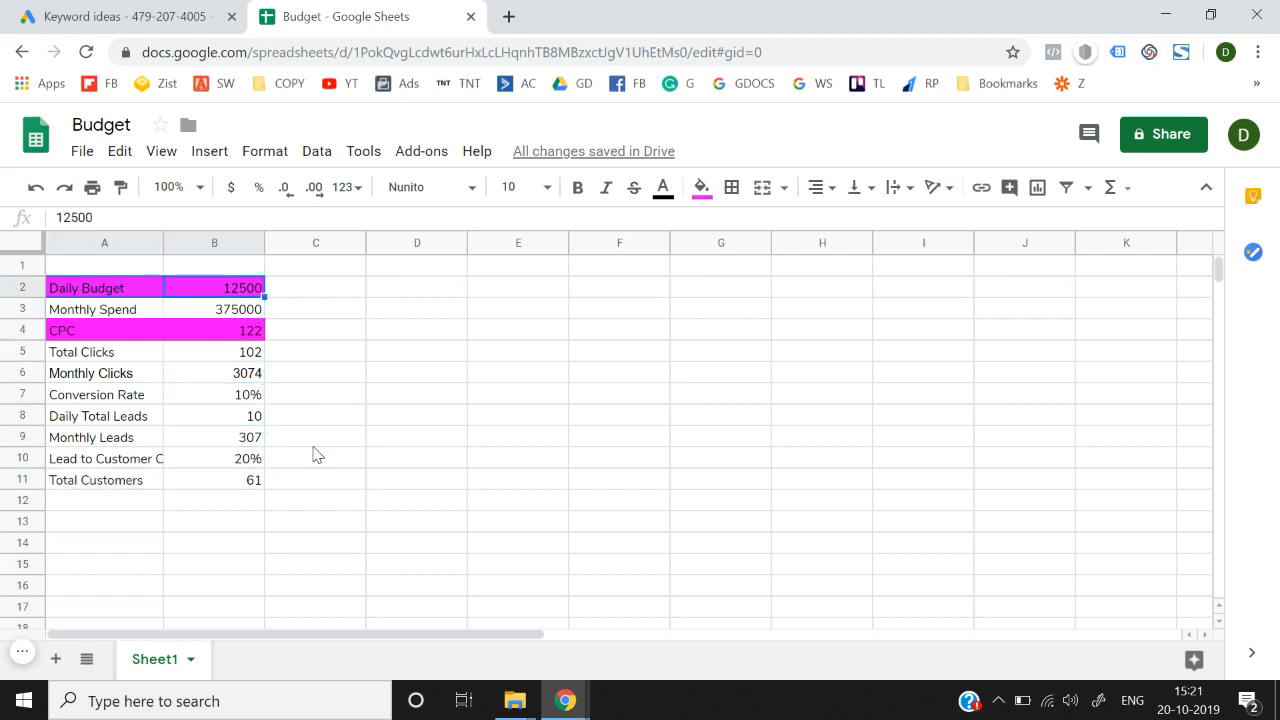
{"action": "key", "text": "Down"}
{"action": "key", "text": "Down"}
{"action": "key", "text": "Down"}
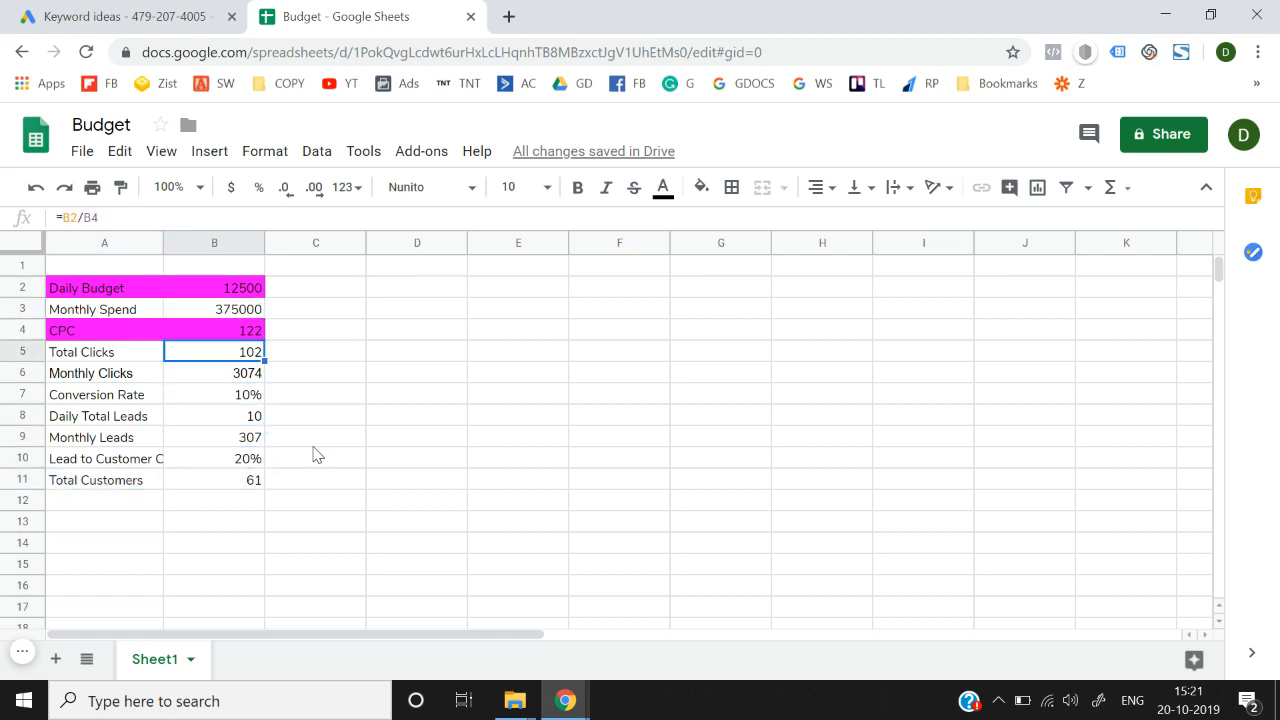
{"action": "key", "text": "Up"}
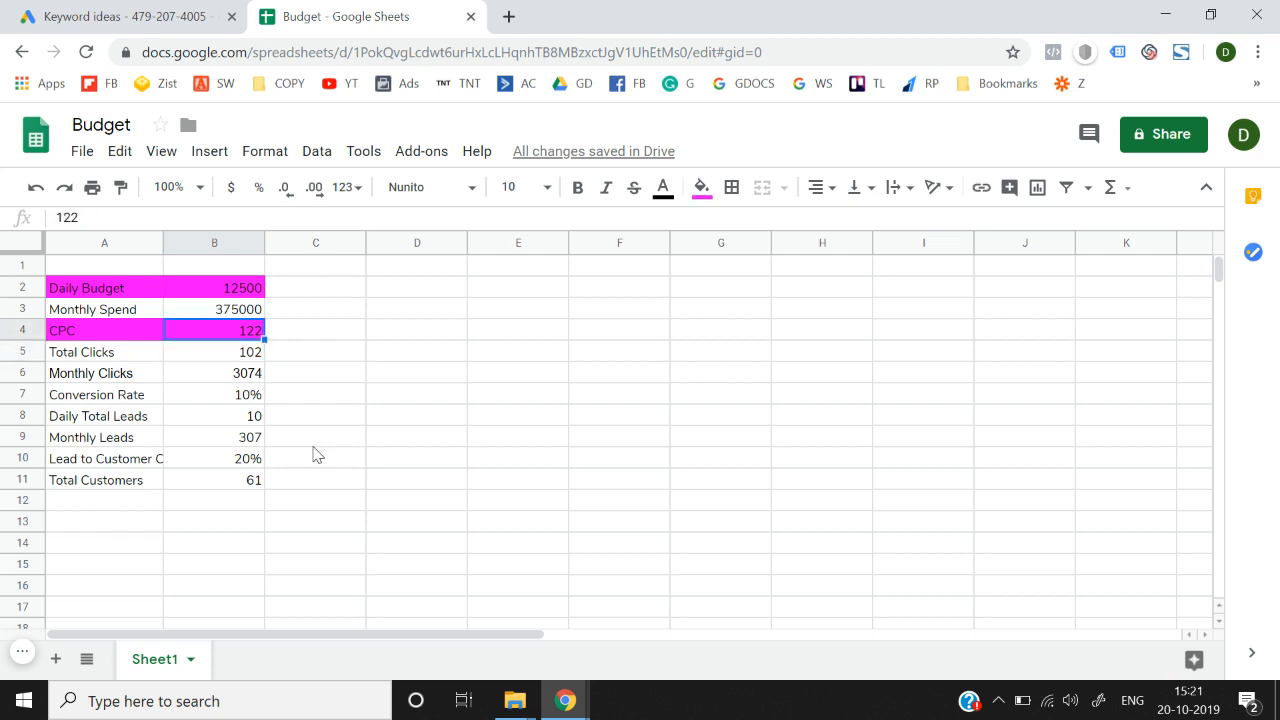
{"action": "key", "text": "Down"}
{"action": "key", "text": "Down"}
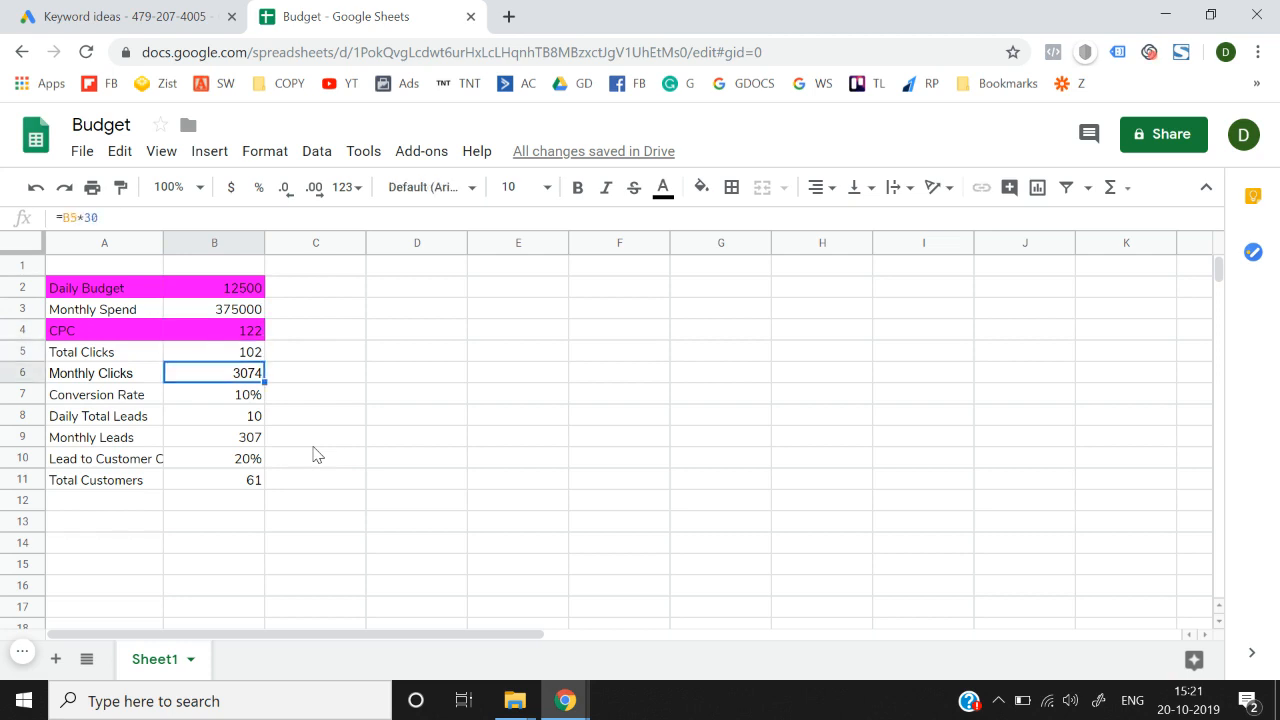
{"action": "key", "text": "Down"}
{"action": "key", "text": "Down"}
{"action": "key", "text": "Up"}
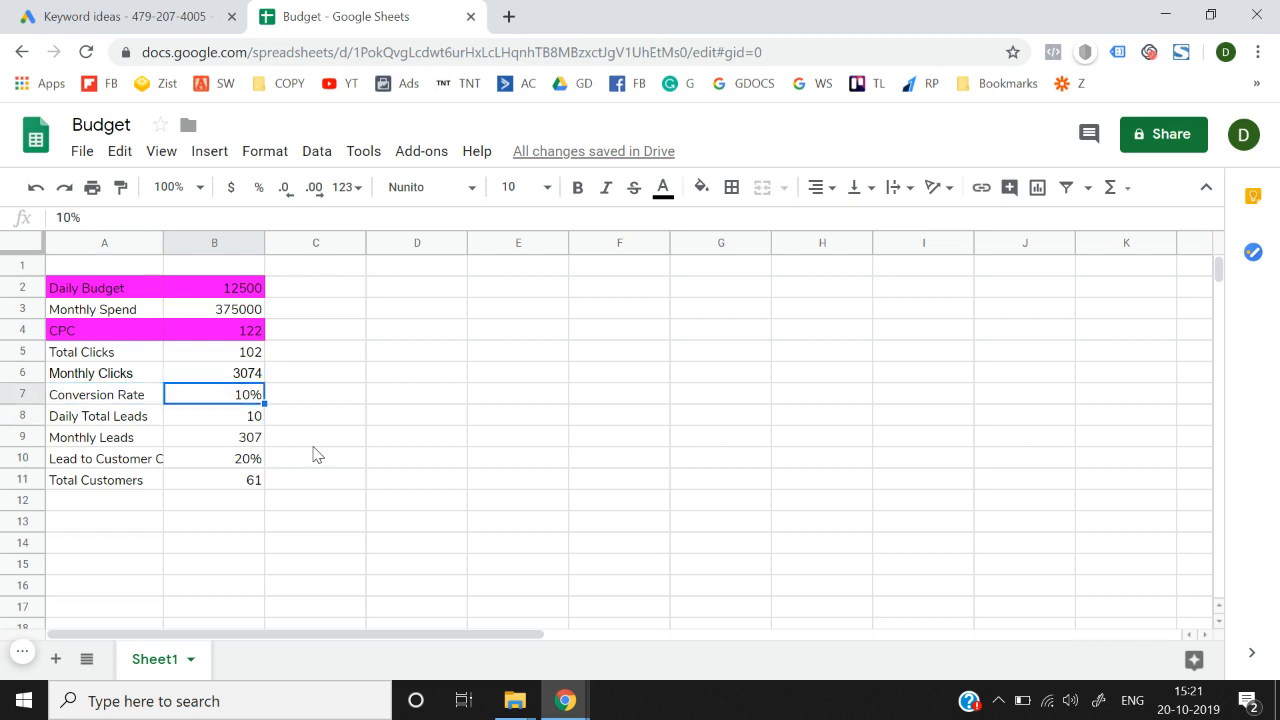
- Compare the Daily Budget in B2 with the CPC in B4 and Total Clicks in B5
{"action": "key", "text": "Up"}
{"action": "key", "text": "Up"}
{"action": "key", "text": "Up"}
{"action": "key", "text": "Up"}
{"action": "key", "text": "Up"}
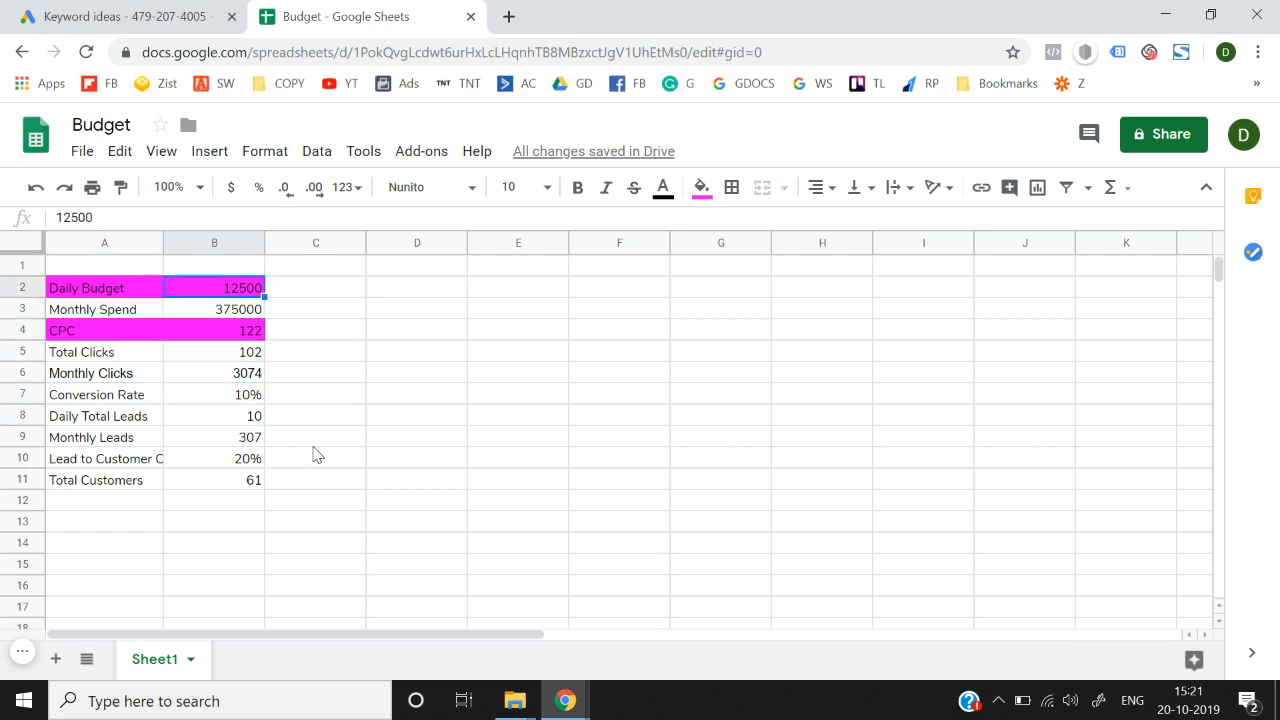
{"action": "key", "text": "Down"}
{"action": "key", "text": "Down"}
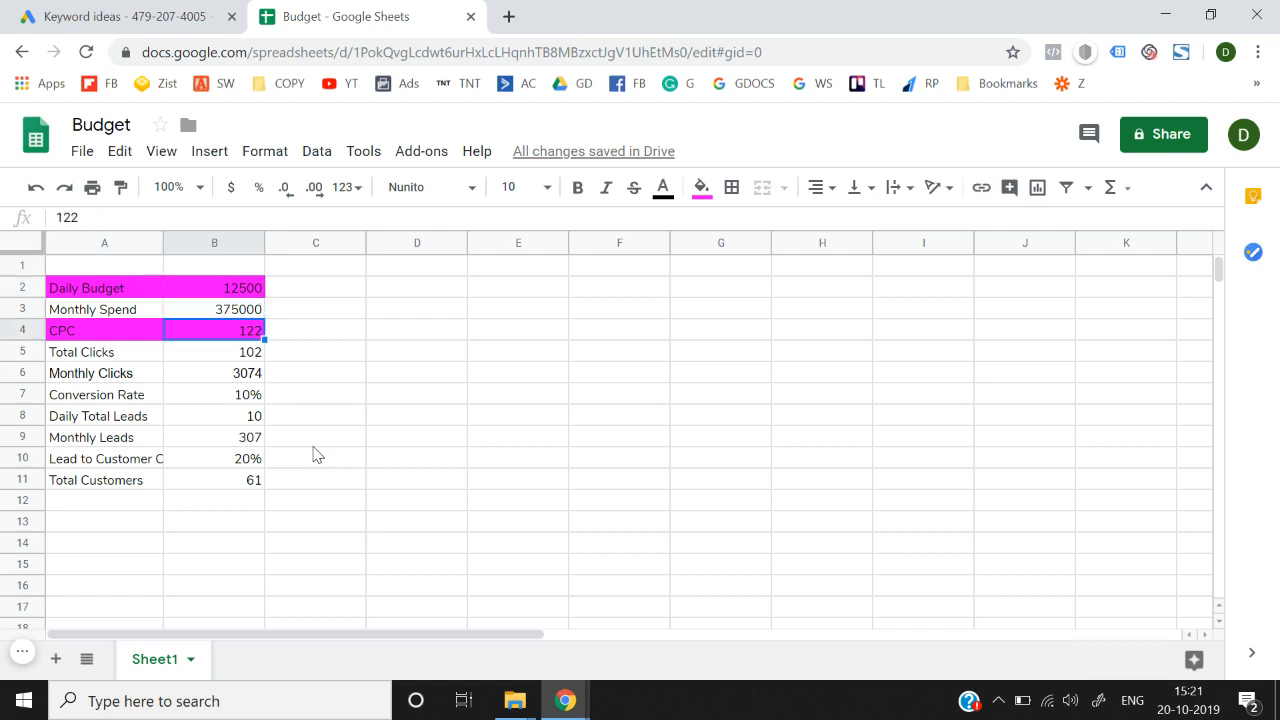
{"action": "key", "text": "Down"}
{"action": "key", "text": "Down"}
{"action": "key", "text": "Down"}
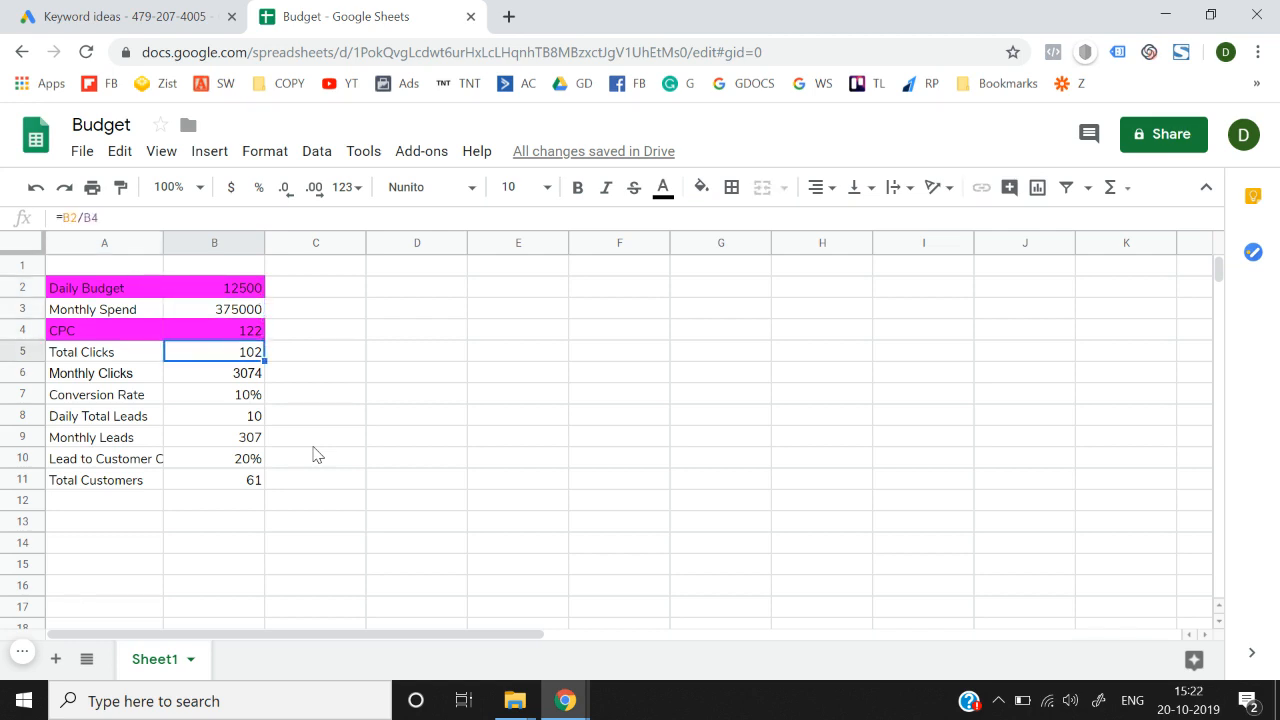
{"action": "key", "text": "Up"}
{"action": "key", "text": "Up"}
{"action": "key", "text": "Up"}
{"action": "key", "text": "Up"}
{"action": "key", "text": "Up"}
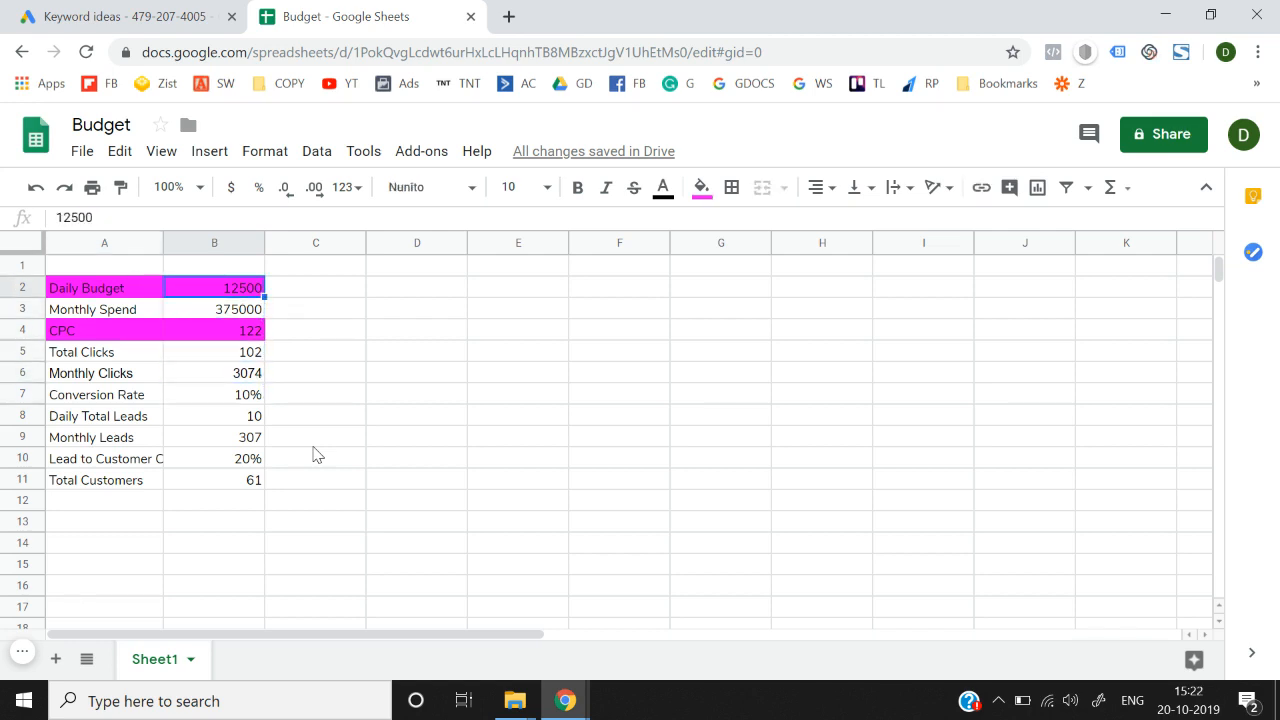
{"action": "key", "text": "Down"}
{"action": "key", "text": "Down"}
{"action": "key", "text": "Down"}
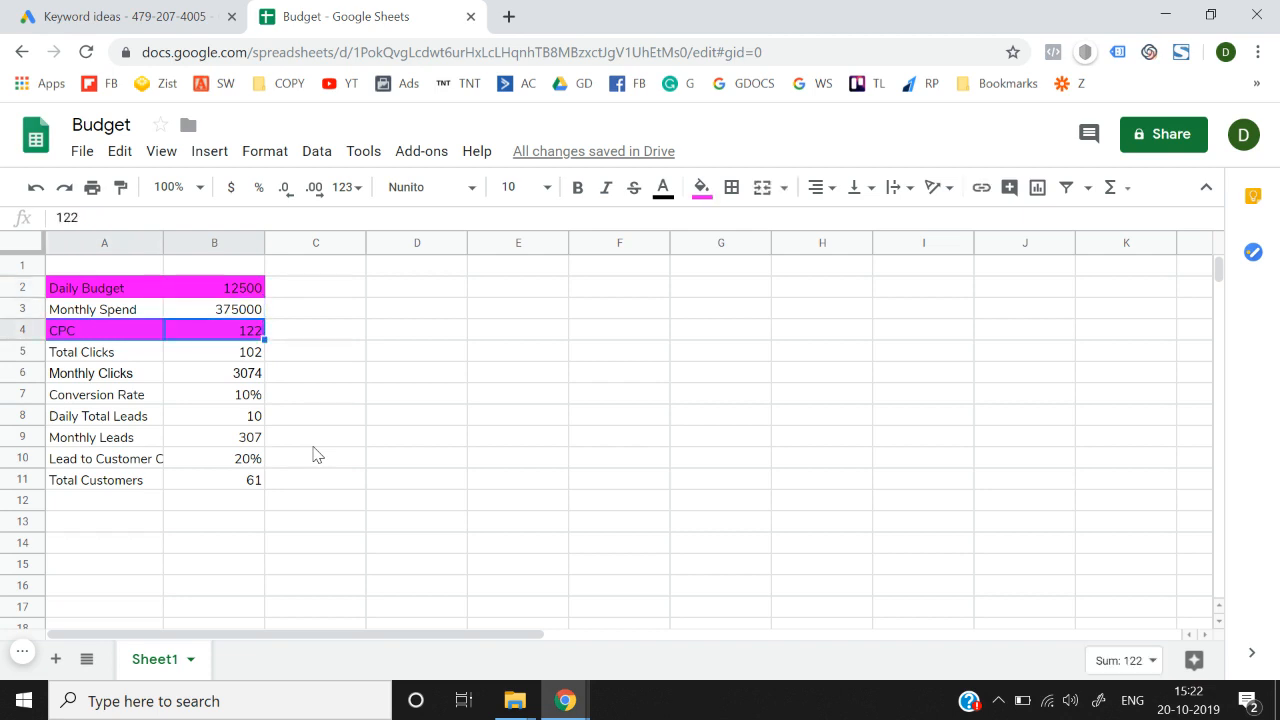
{"action": "key", "text": "Up"}
{"action": "key", "text": "Up"}
{"action": "key", "text": "Up"}
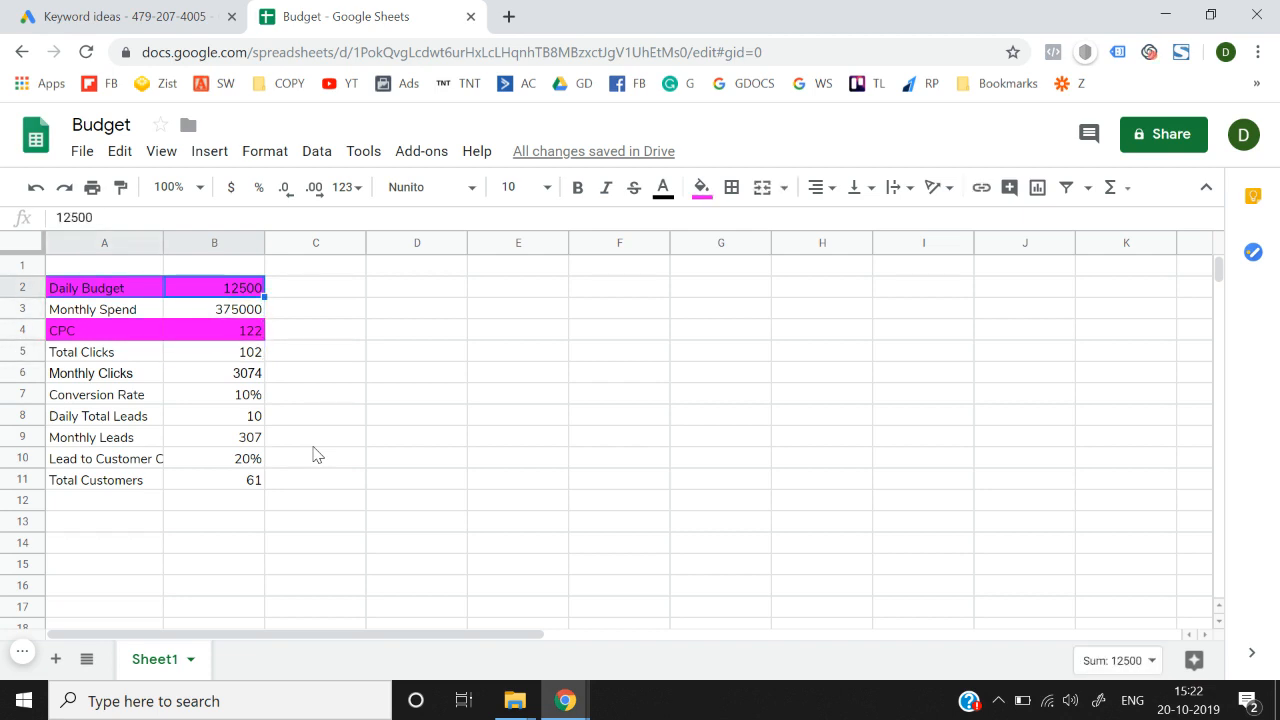
- Fill the Conversion Rate row, A7:B7, with magenta to match the Daily Budget and CPC rows
{"action": "key", "text": "Down"}
{"action": "key", "text": "Down"}
{"action": "key", "text": "Down"}
{"action": "key", "text": "Down"}
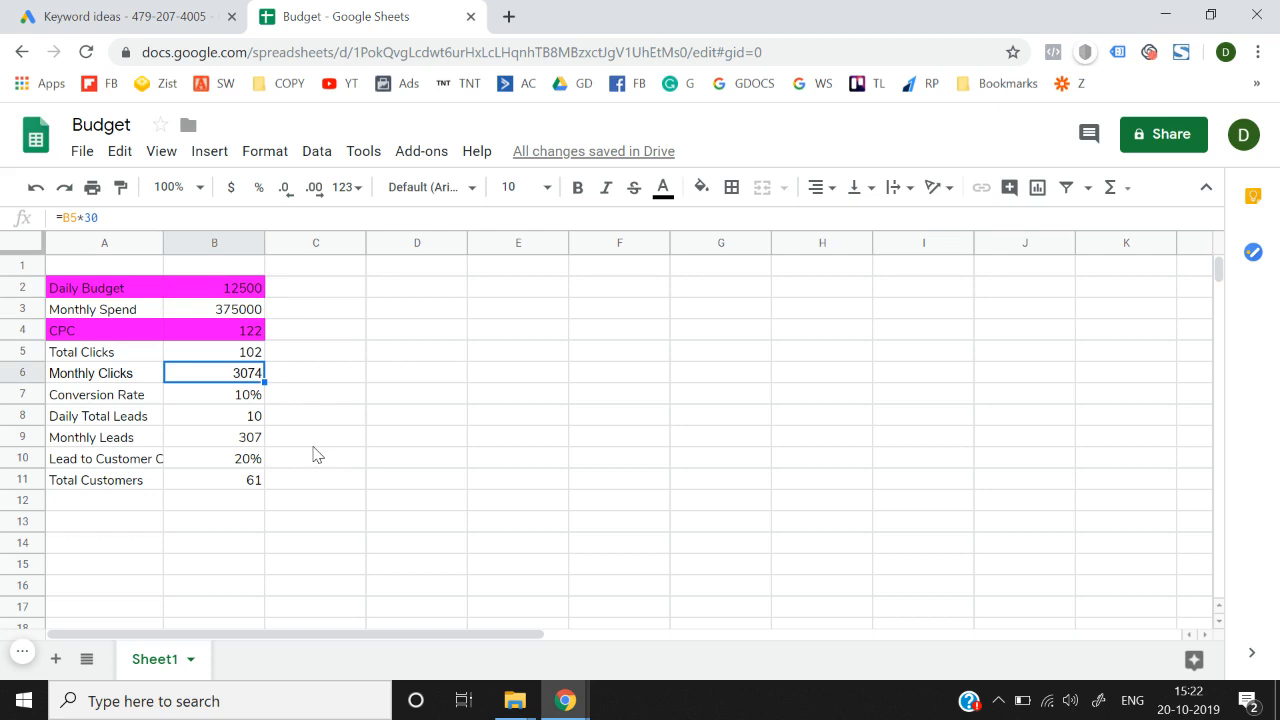
{"action": "key", "text": "Down"}
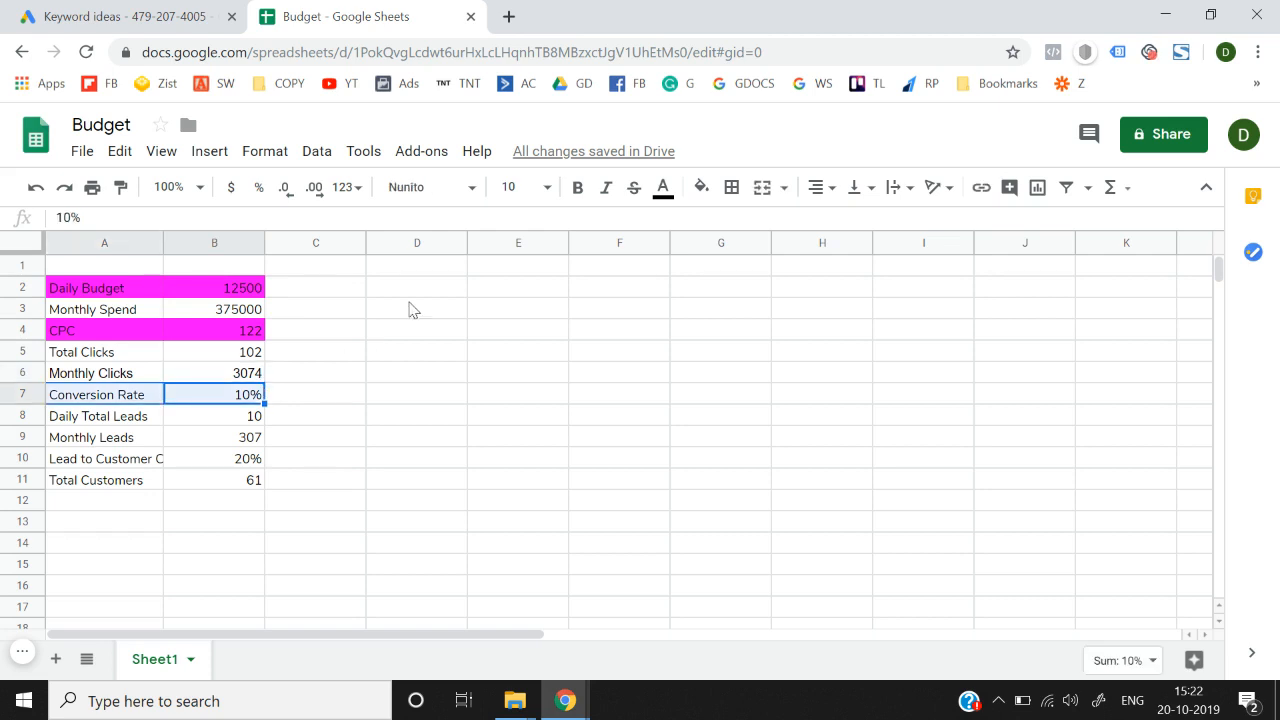
{"action": "left_click", "coordinate": [702, 190]}
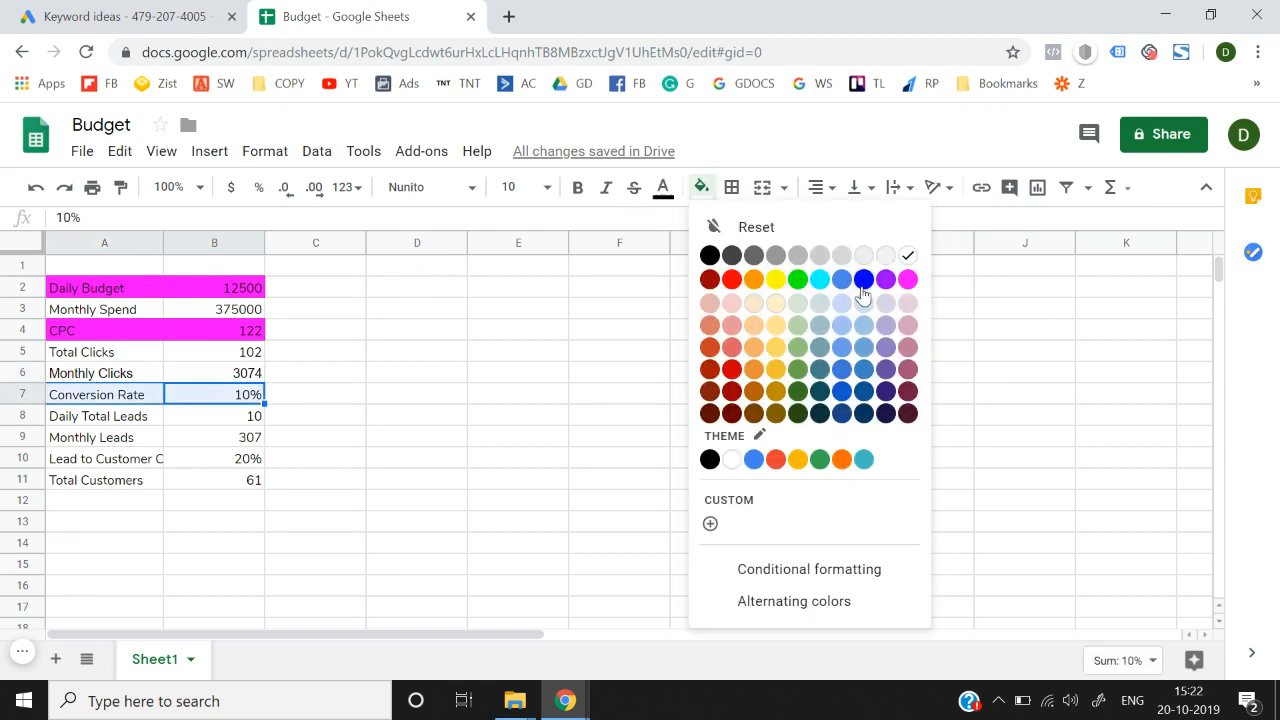
{"action": "left_click", "coordinate": [907, 280]}
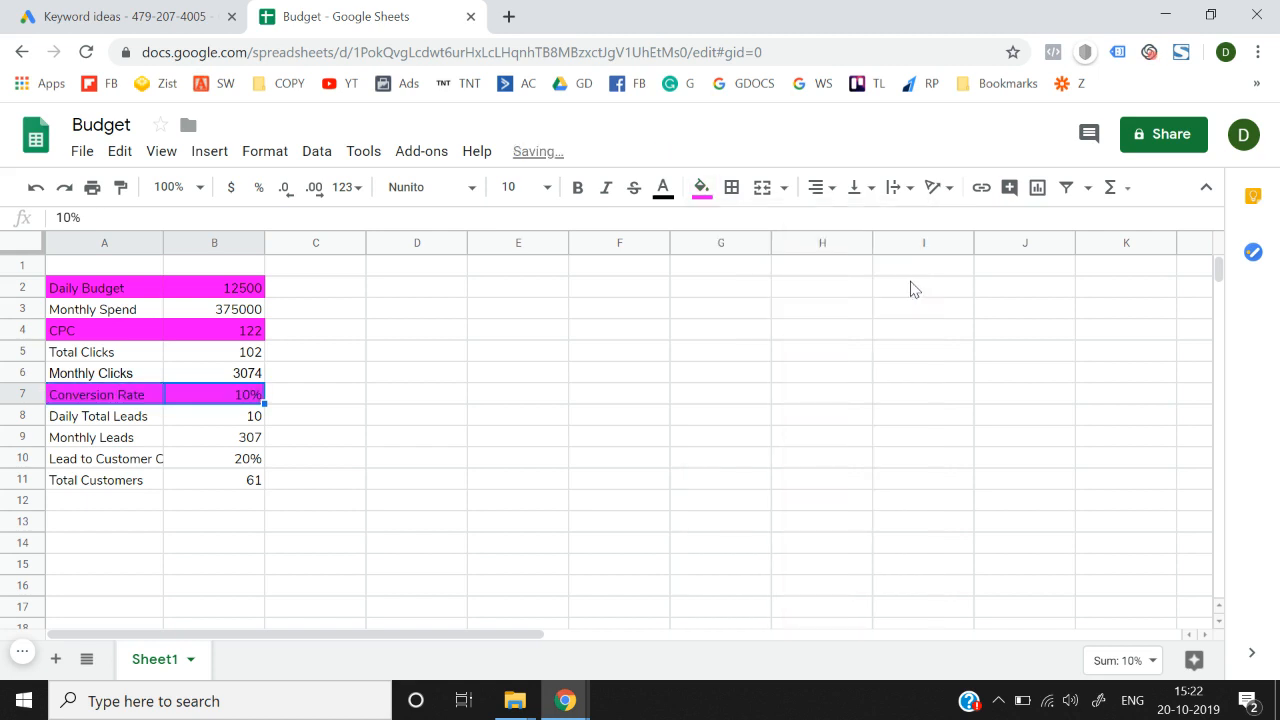
- Fill the lead-to-customer conversion row, A10:B10, with the same magenta
{"action": "key", "text": "Down"}
{"action": "key", "text": "Down"}
{"action": "key", "text": "Down"}
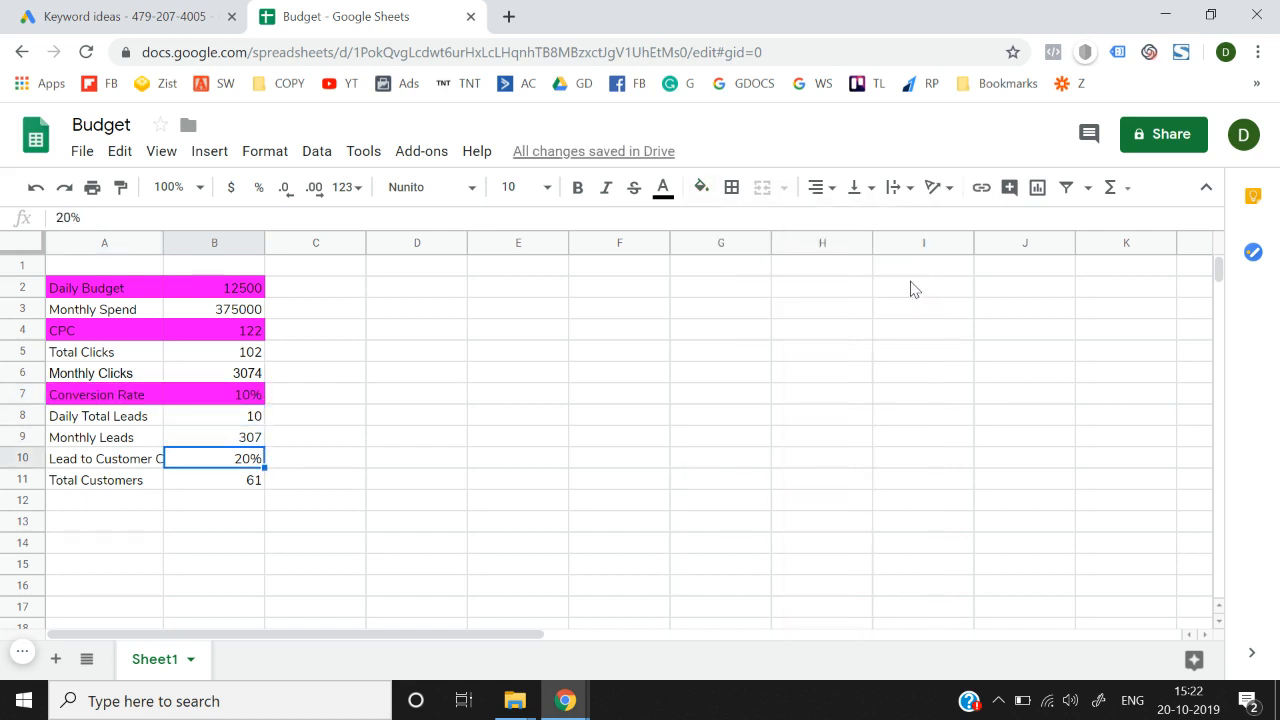
{"action": "key", "text": "shift+Left"}
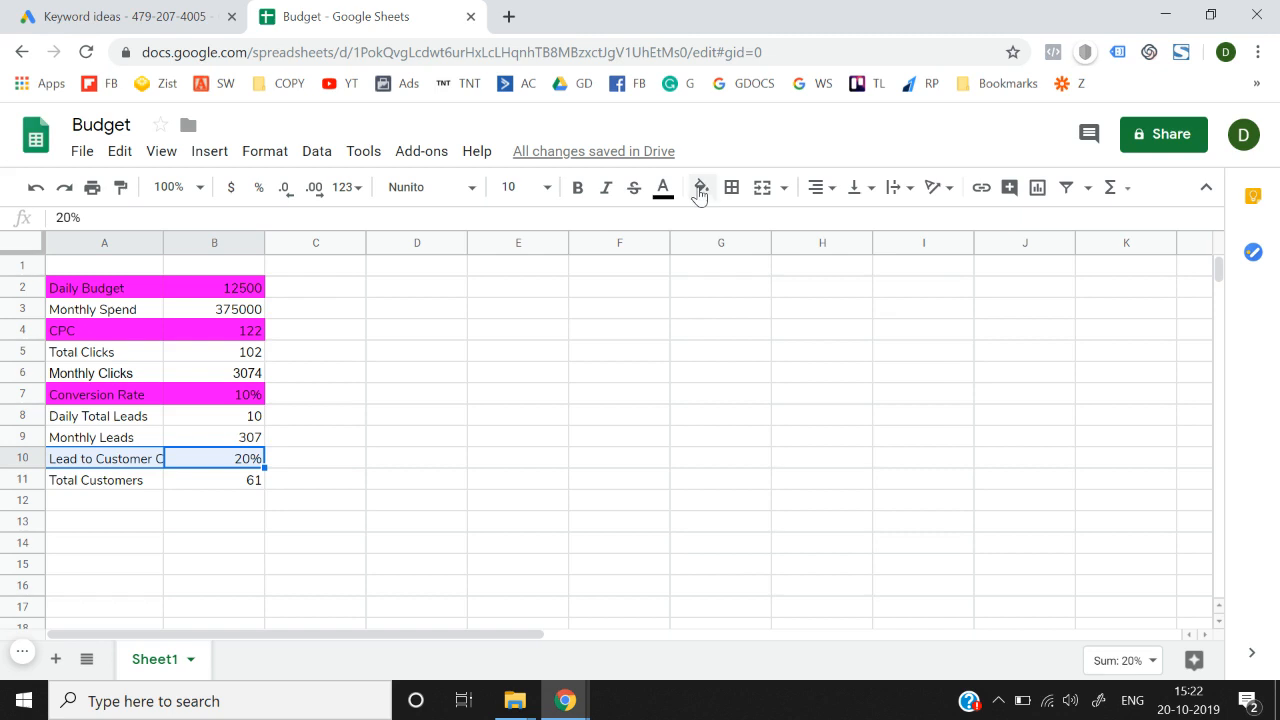
{"action": "left_click", "coordinate": [702, 187]}
{"action": "left_click", "coordinate": [907, 280]}
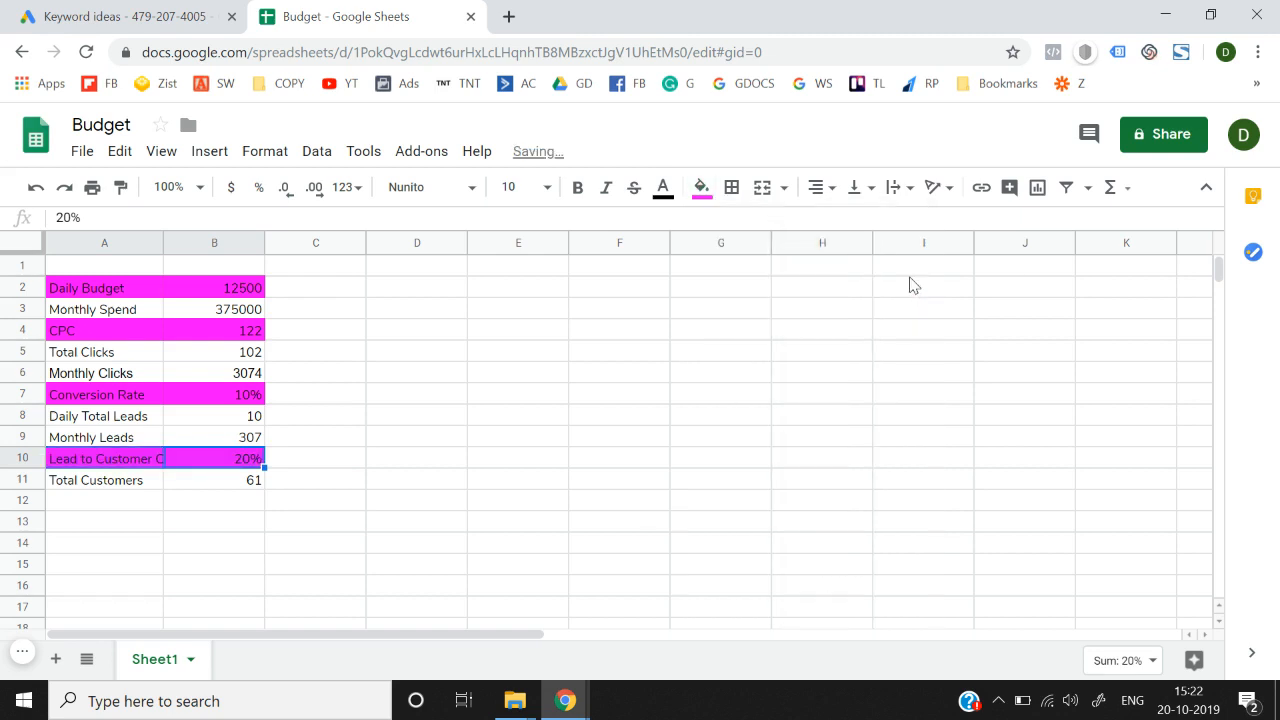
- Review the two highlighted rate inputs, Conversion Rate in row 7 and the lead-to-customer rate in row 10
{"action": "key", "text": "Up"}
{"action": "key", "text": "Up"}
{"action": "key", "text": "Up"}
{"action": "key", "text": "Up"}
{"action": "key", "text": "Down"}
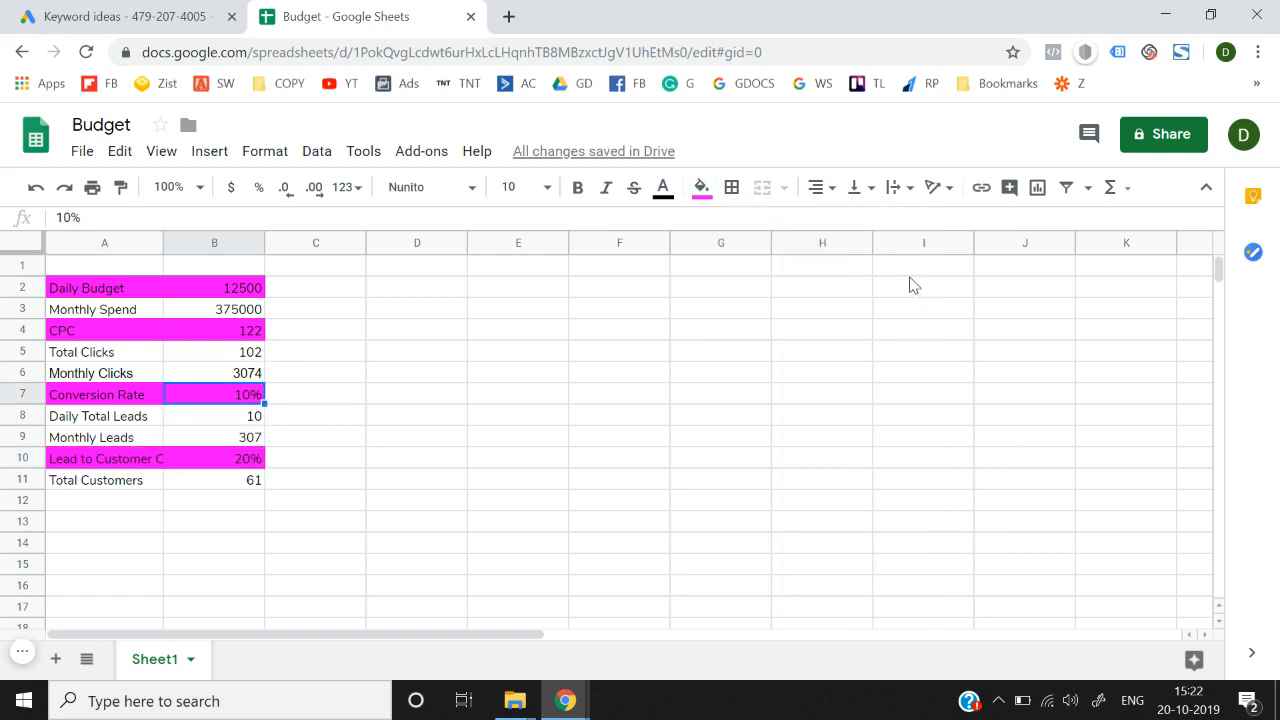
{"action": "key", "text": "Left"}
{"action": "key", "text": "Right"}
{"action": "key", "text": "Right"}
{"action": "key", "text": "Left"}
{"action": "key", "text": "Down"}
{"action": "key", "text": "Down"}
{"action": "key", "text": "Down"}
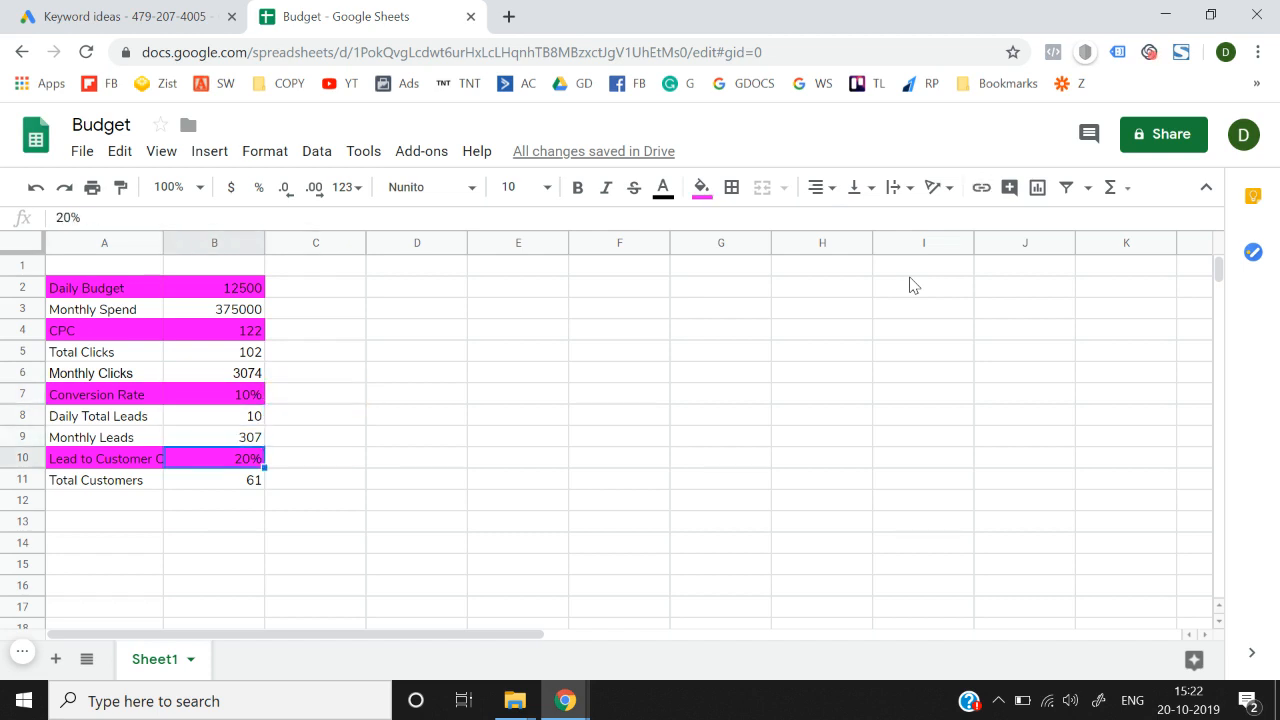
{"action": "key", "text": "Up"}
{"action": "key", "text": "Up"}
{"action": "key", "text": "Up"}
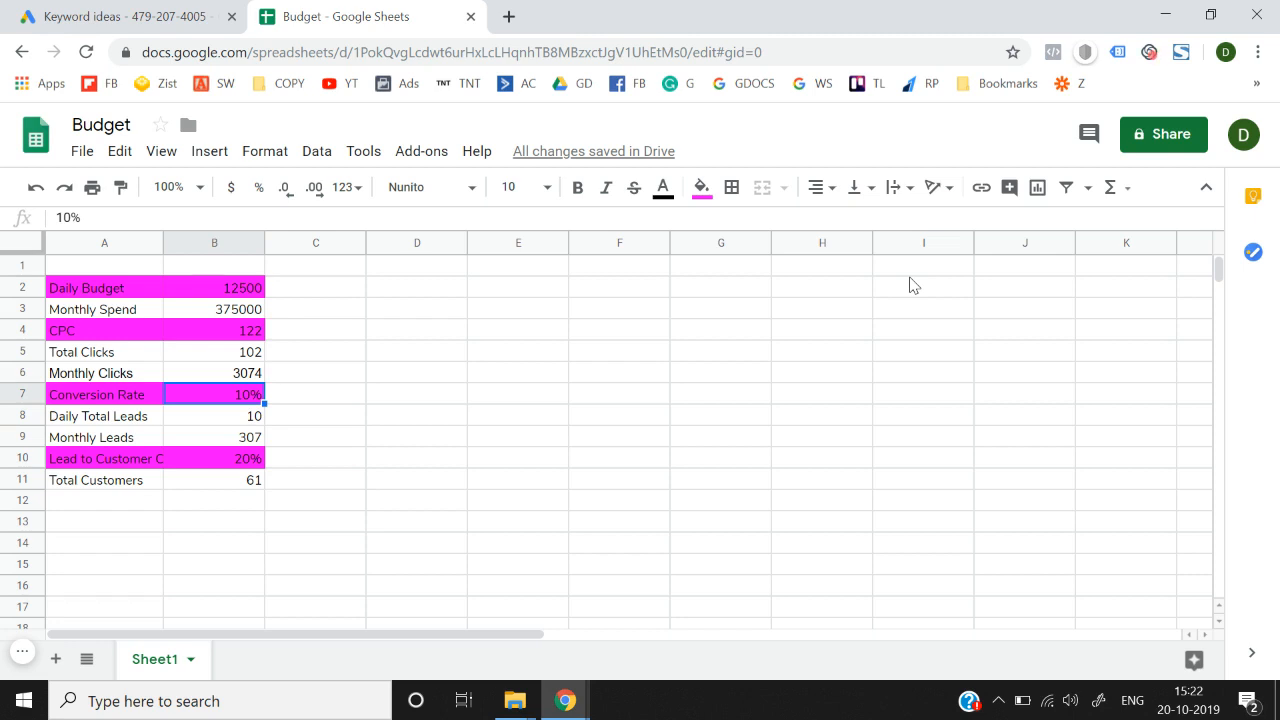
- Select the whole budget table, A2:B11, and look over it from Daily Budget to Total Customers
{"action": "key", "text": "Up"}
{"action": "key", "text": "Up"}
{"action": "key", "text": "Up"}
{"action": "key", "text": "Up"}
{"action": "key", "text": "Up"}
{"action": "key", "text": "Up"}
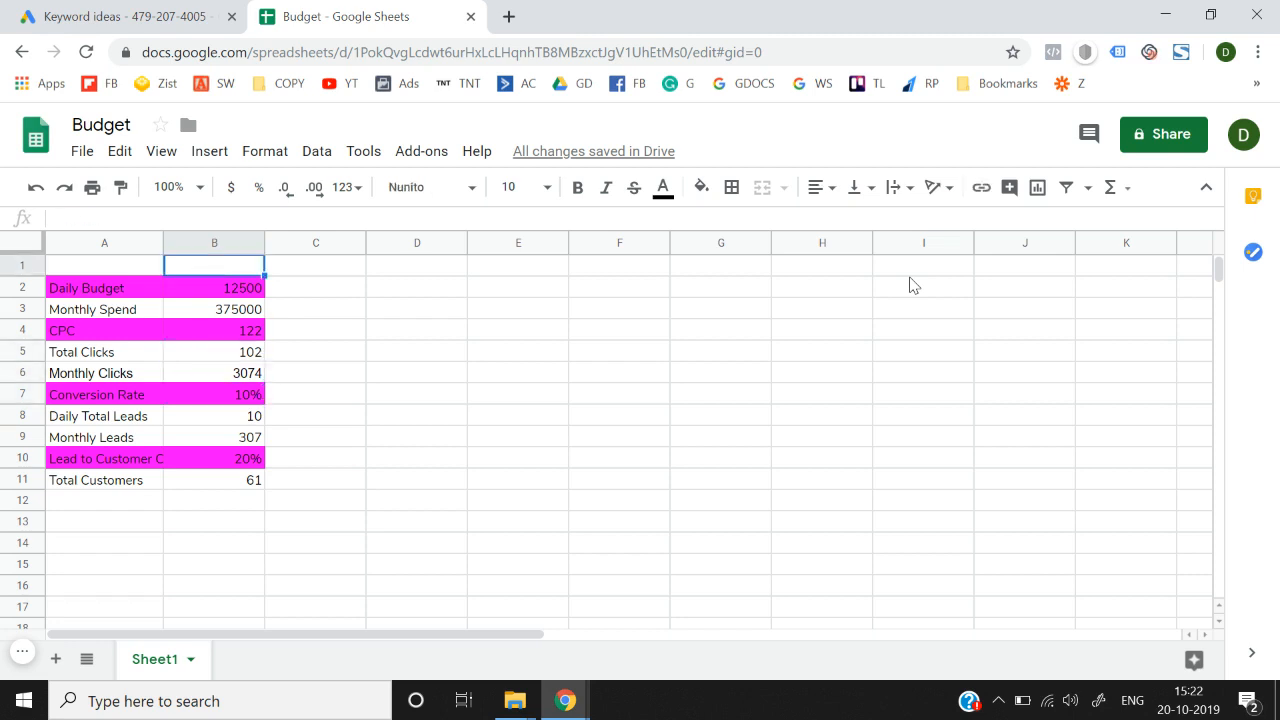
{"action": "key", "text": "Down"}
{"action": "key", "text": "Down"}
{"action": "key", "text": "Left"}
{"action": "key", "text": "Up"}
{"action": "key", "text": "shift+Right"}
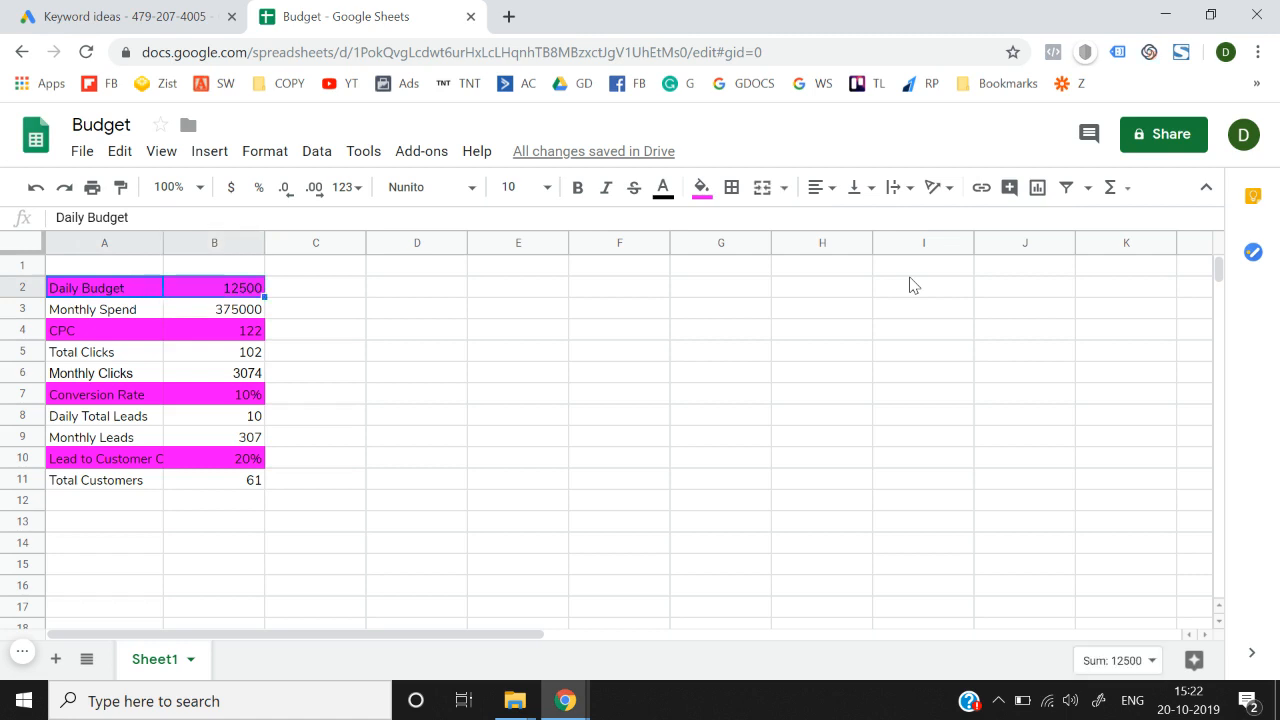
{"action": "key", "text": "shift+Down"}
{"action": "key", "text": "shift+Down"}
{"action": "key", "text": "shift+Down"}
{"action": "key", "text": "shift+Down"}
{"action": "key", "text": "shift+Down"}
{"action": "key", "text": "shift+Down"}
{"action": "key", "text": "shift+Down"}
{"action": "key", "text": "shift+Down"}
{"action": "key", "text": "shift+Down"}
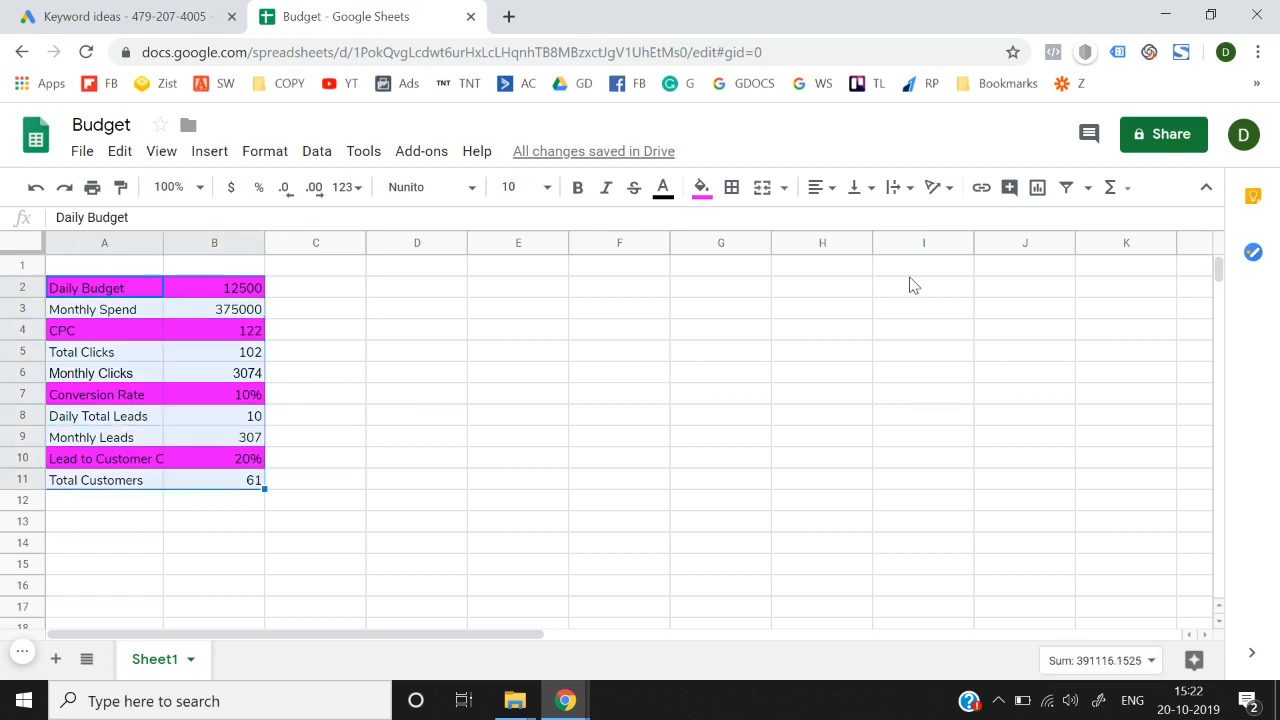
{"action": "key", "text": "Up"}
{"action": "key", "text": "Down"}
{"action": "key", "text": "shift+Right"}
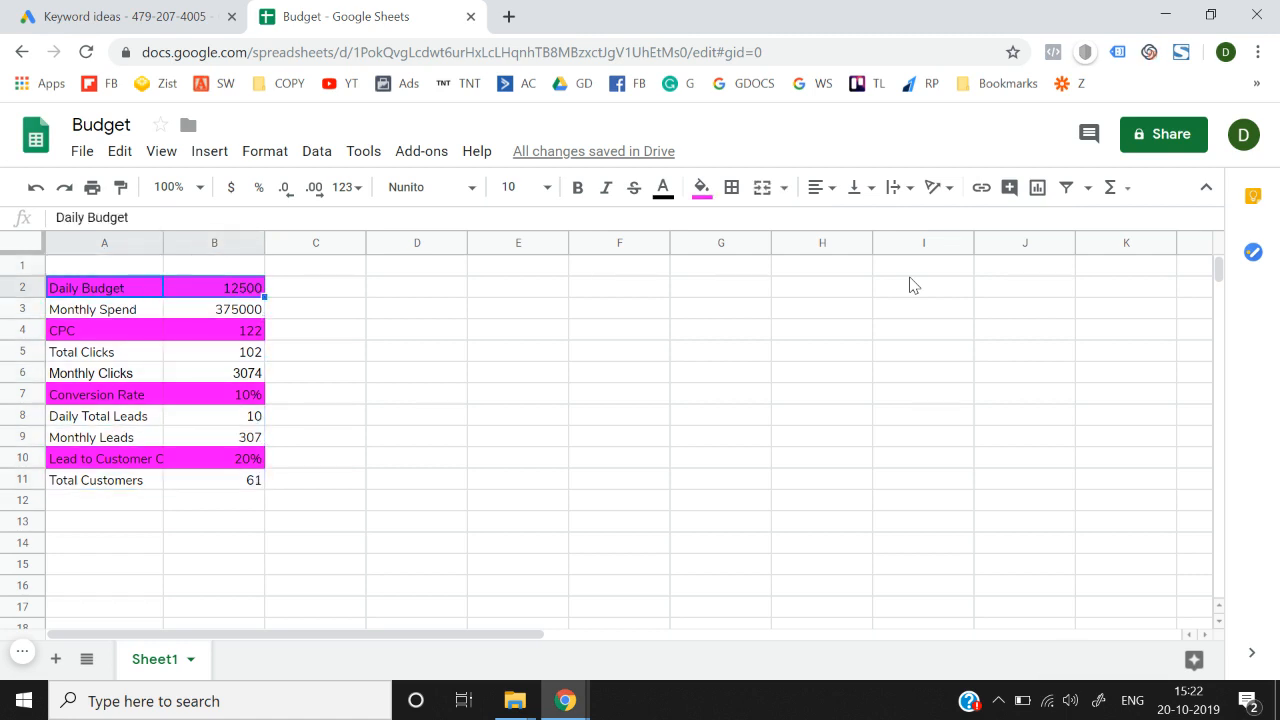
{"action": "key", "text": "shift+Down"}
{"action": "key", "text": "shift+Down"}
{"action": "key", "text": "shift+Down"}
{"action": "key", "text": "shift+Down"}
{"action": "key", "text": "shift+Down"}
{"action": "key", "text": "shift+Down"}
{"action": "key", "text": "shift+Down"}
{"action": "key", "text": "shift+Down"}
{"action": "key", "text": "shift+Down"}
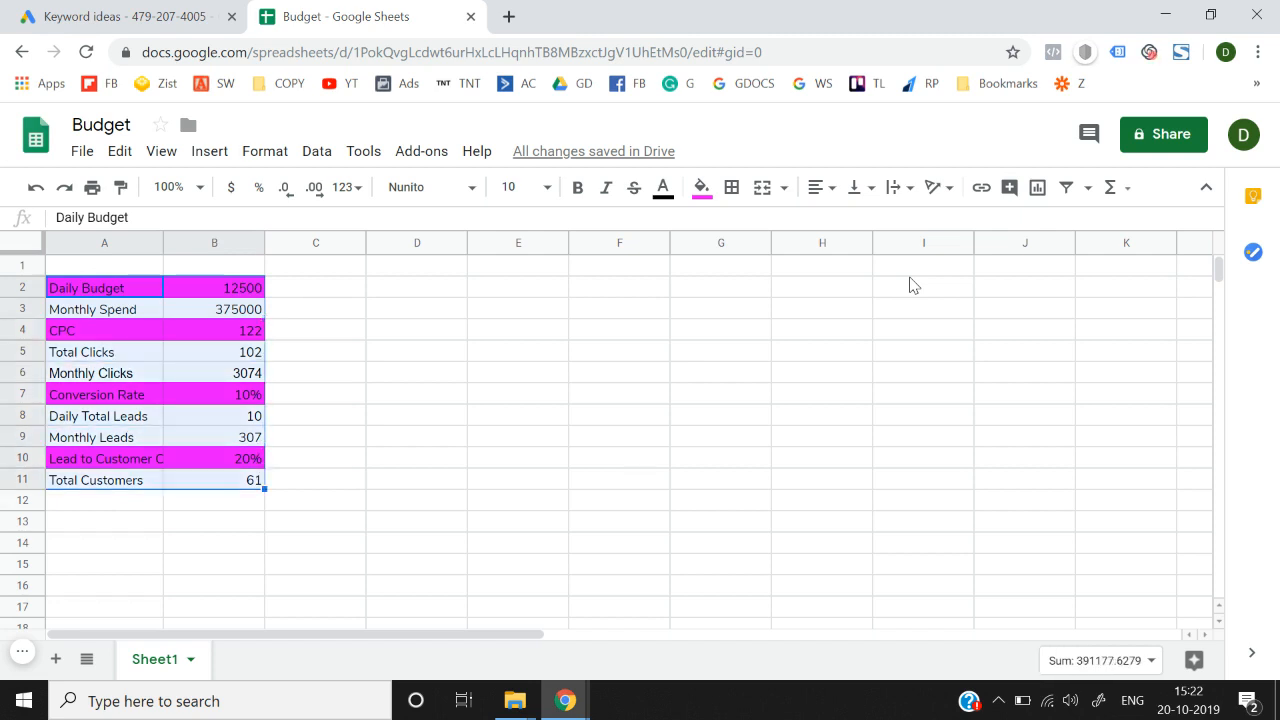
{"action": "key", "text": "Up"}
{"action": "key", "text": "Down"}
{"action": "key", "text": "shift+Right"}
{"action": "key", "text": "shift+Right"}
{"action": "key", "text": "shift+Left"}
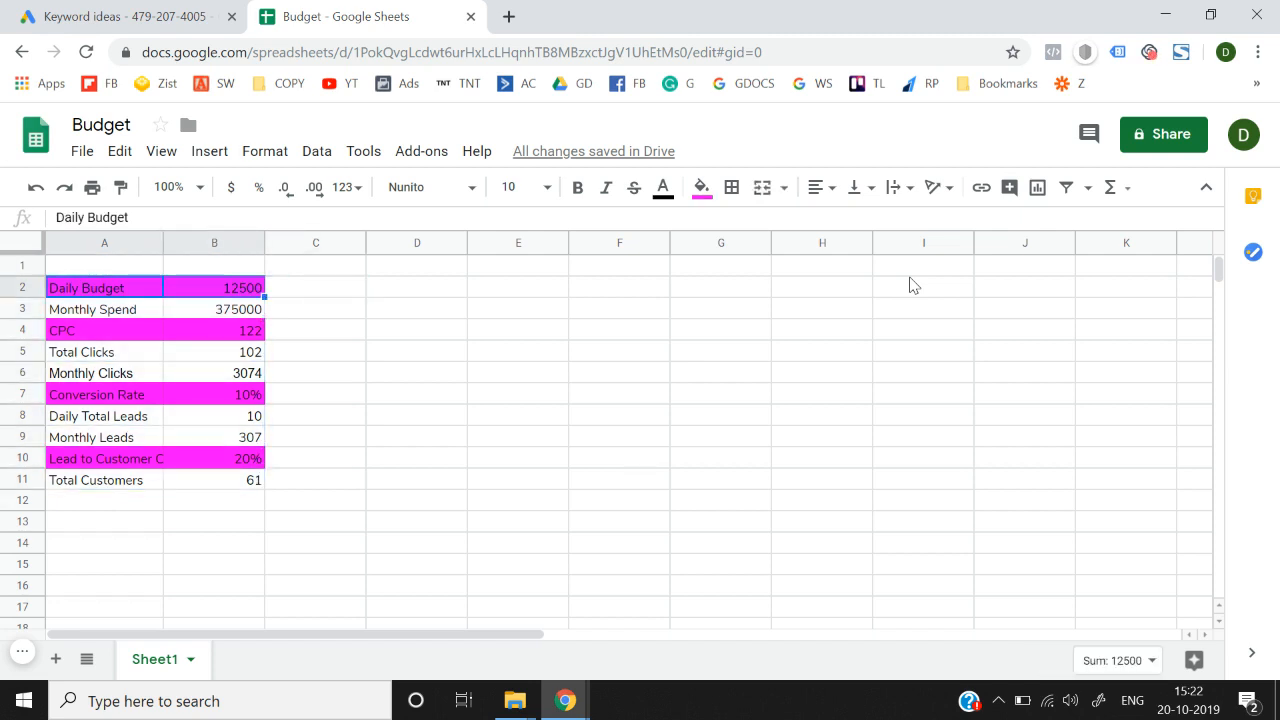
{"action": "key", "text": "shift+Down"}
{"action": "key", "text": "shift+Down"}
{"action": "key", "text": "shift+Down"}
{"action": "key", "text": "shift+Down"}
{"action": "key", "text": "shift+Down"}
{"action": "key", "text": "shift+Down"}
{"action": "key", "text": "shift+Down"}
{"action": "key", "text": "shift+Down"}
{"action": "key", "text": "shift+Down"}
{"action": "key", "text": "shift+Down"}
{"action": "key", "text": "shift+Up"}
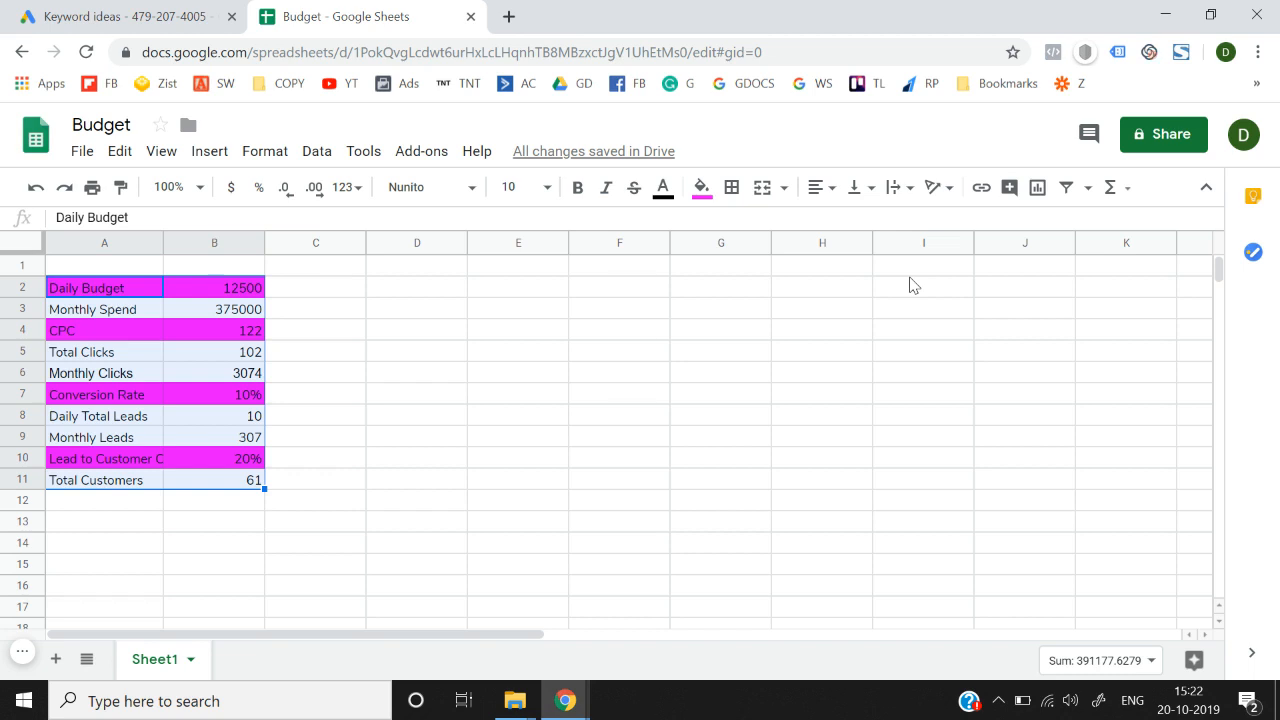
- Select the Total Customers row, A11:B11, to examine the final estimate
{"action": "key", "text": "Down"}
{"action": "key", "text": "Down"}
{"action": "key", "text": "Down"}
{"action": "key", "text": "Down"}
{"action": "key", "text": "Down"}
{"action": "key", "text": "Down"}
{"action": "key", "text": "Down"}
{"action": "key", "text": "Down"}
{"action": "key", "text": "Down"}
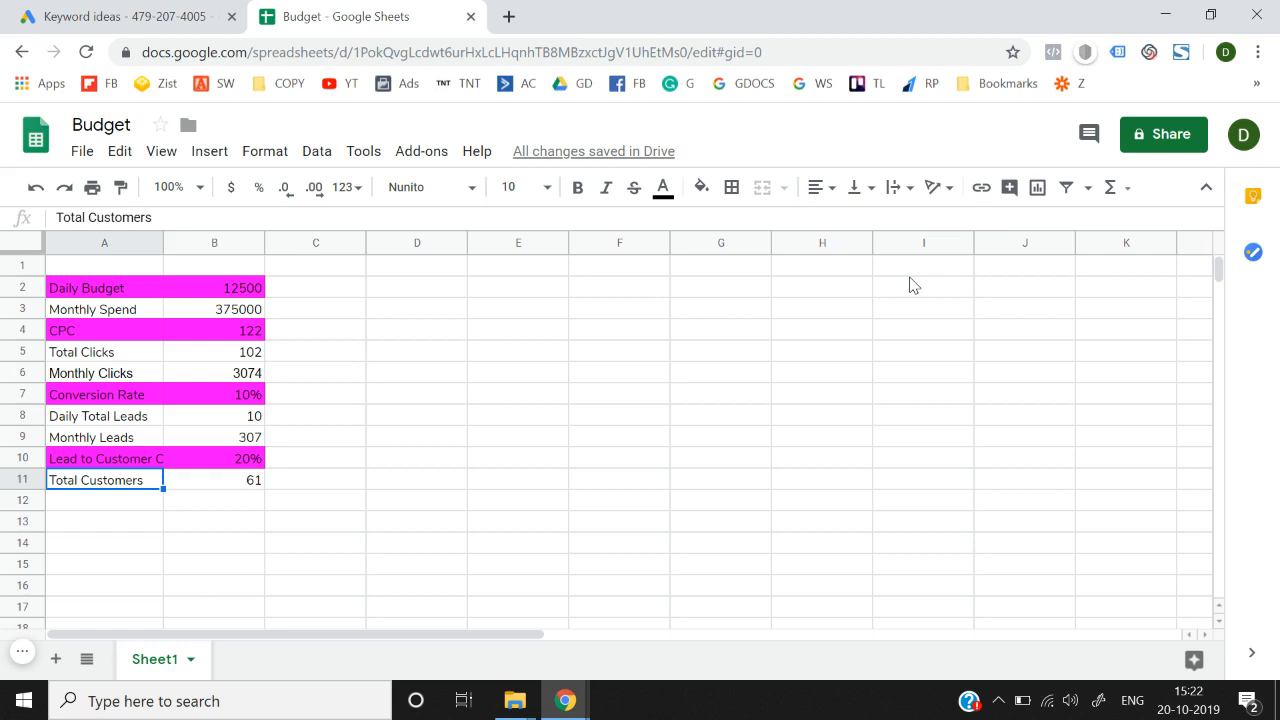
{"action": "key", "text": "shift+Right"}
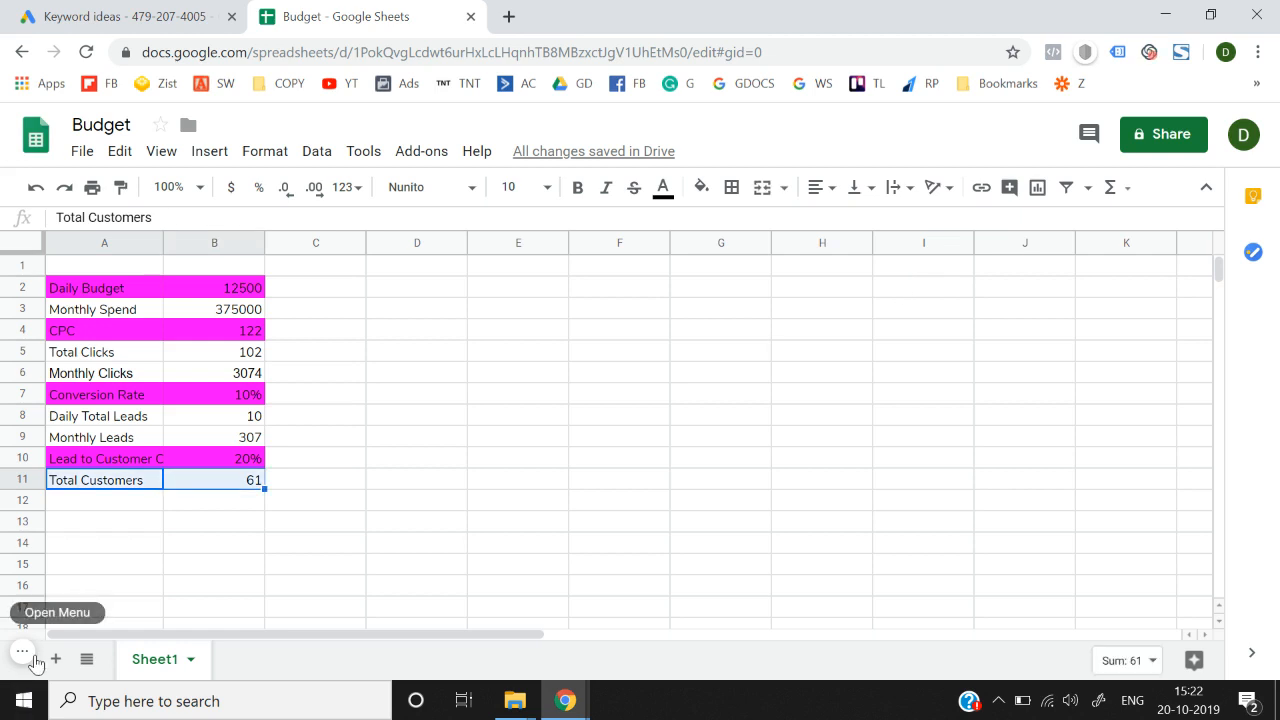